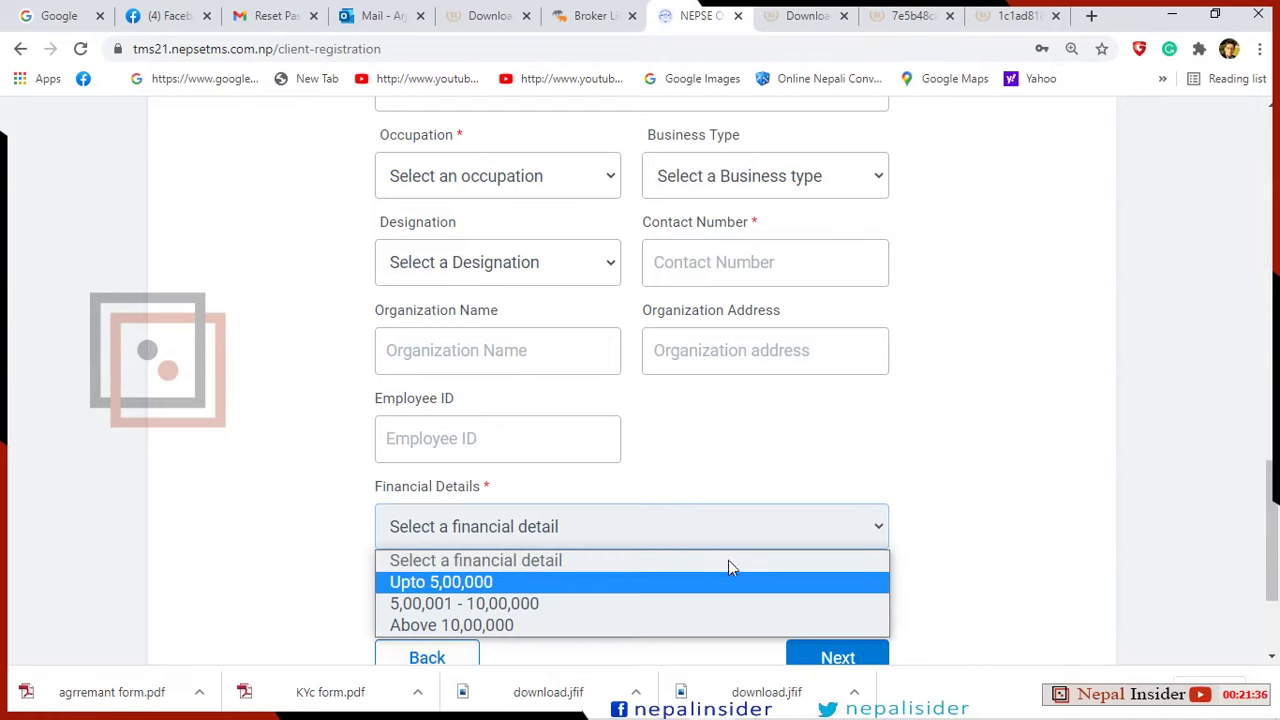
left_click(578, 442)
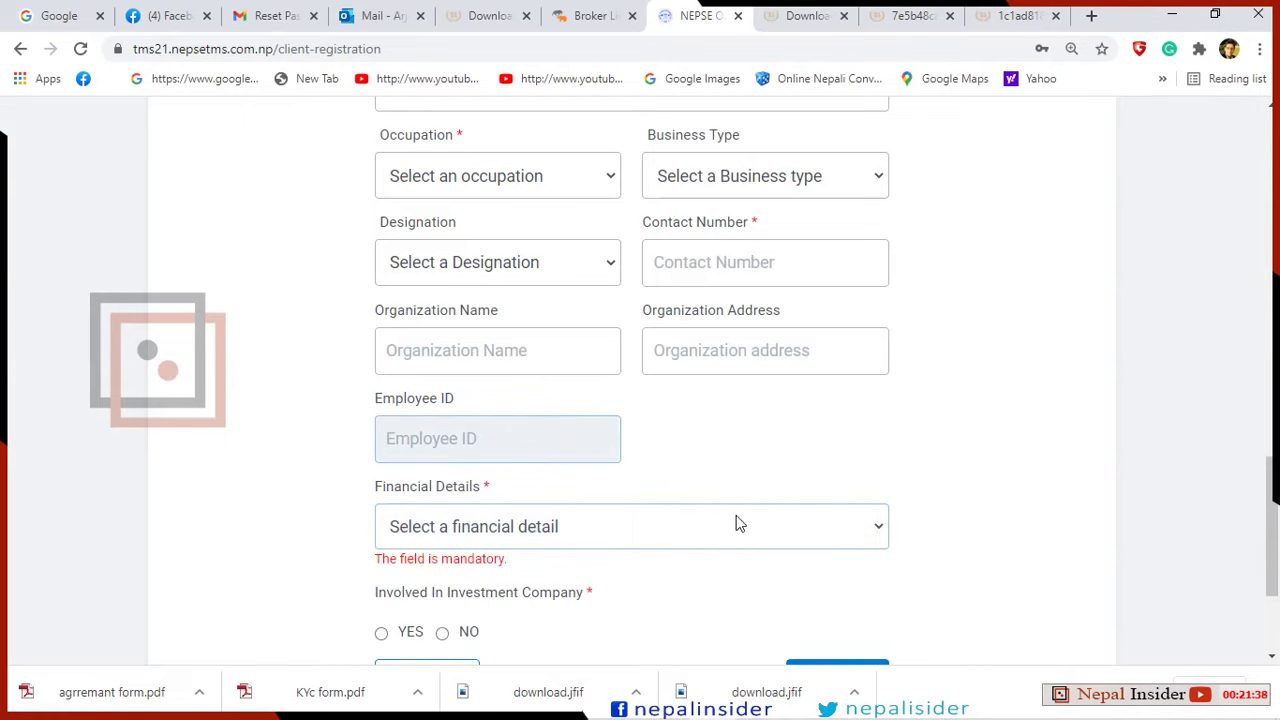
scroll(737, 510, "up", 1)
scroll(725, 450, "up", 1)
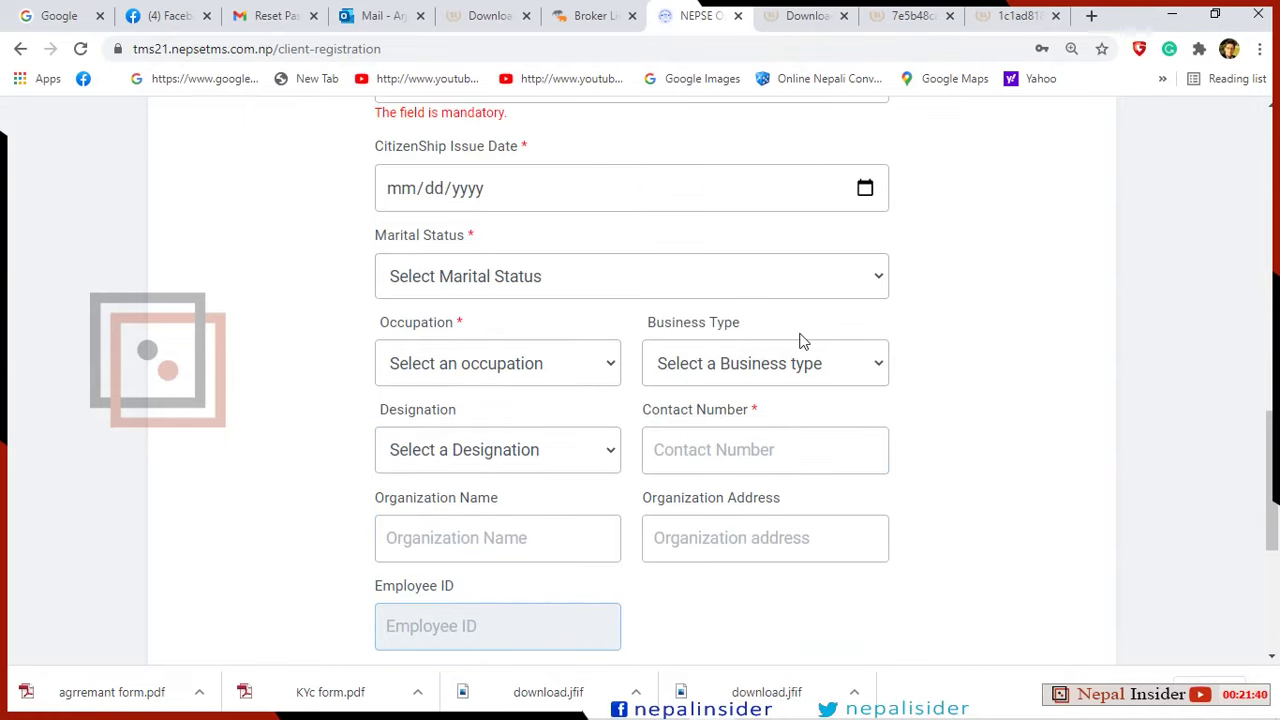
scroll(800, 340, "up", 2)
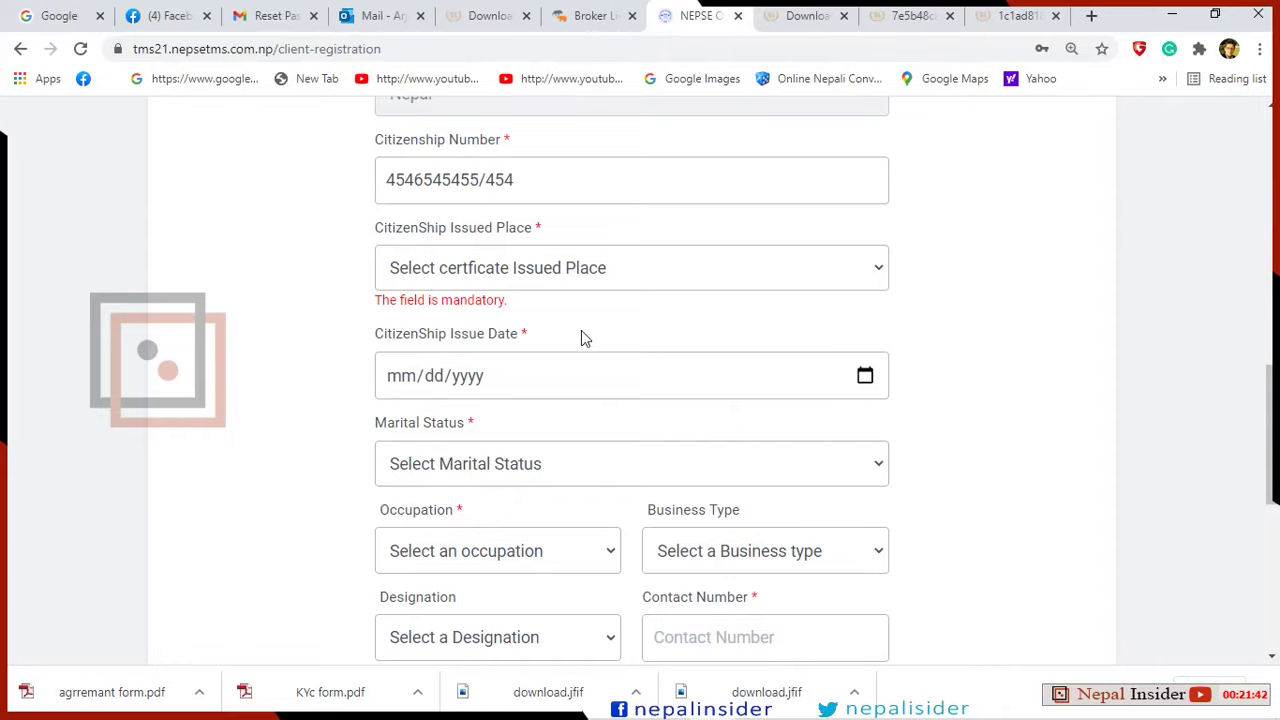
left_click(869, 279)
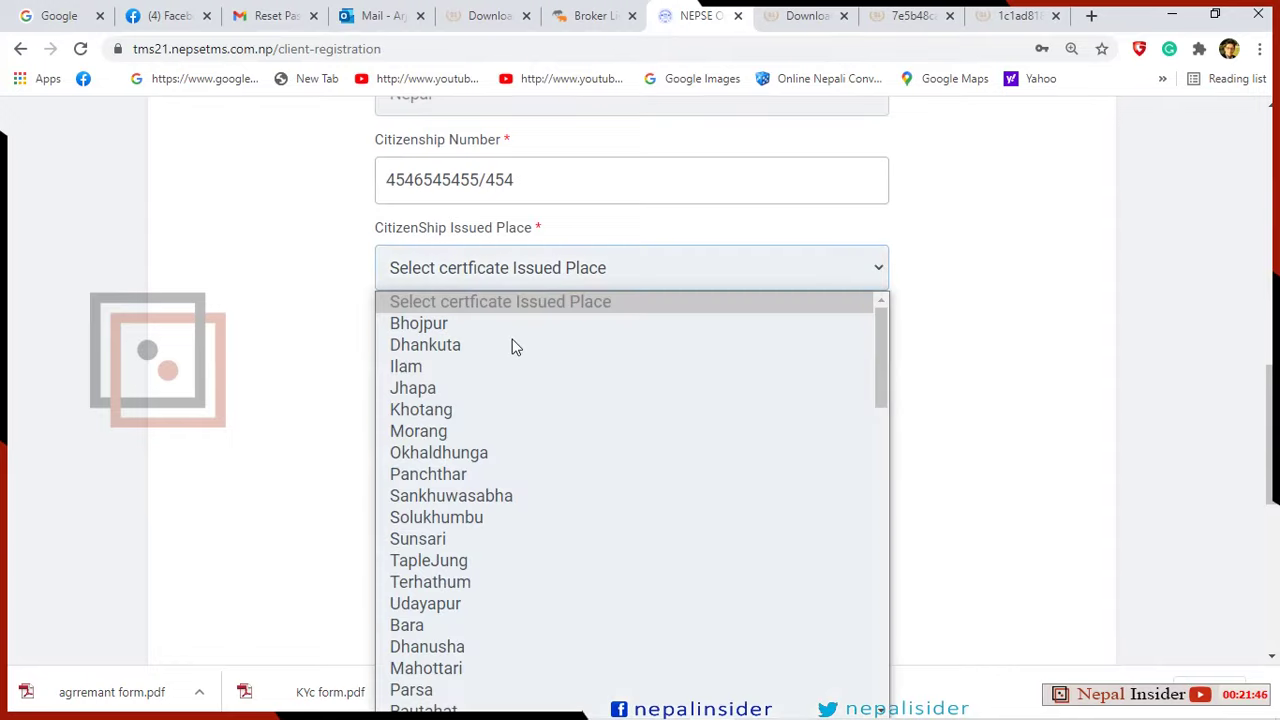
left_click(443, 348)
left_click(425, 432)
left_click(877, 268)
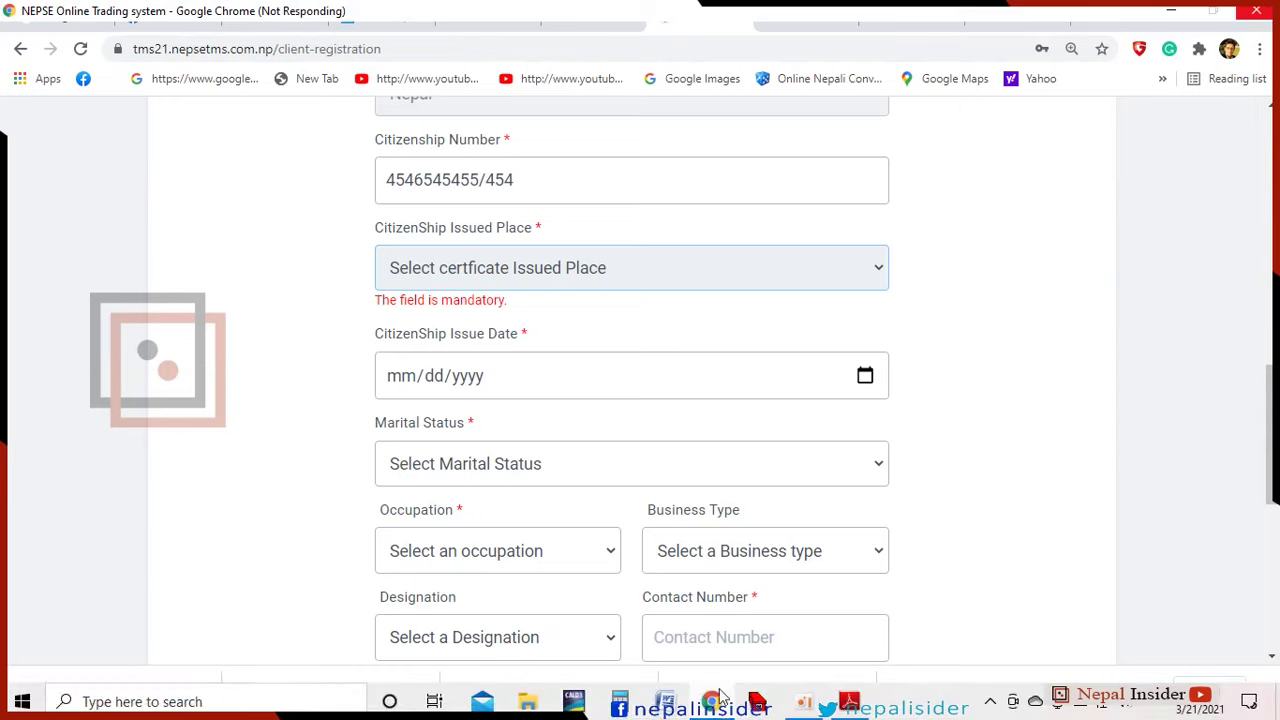
Set marital status to Unmarried and occupation to Student.
scroll(667, 562, "down", 3)
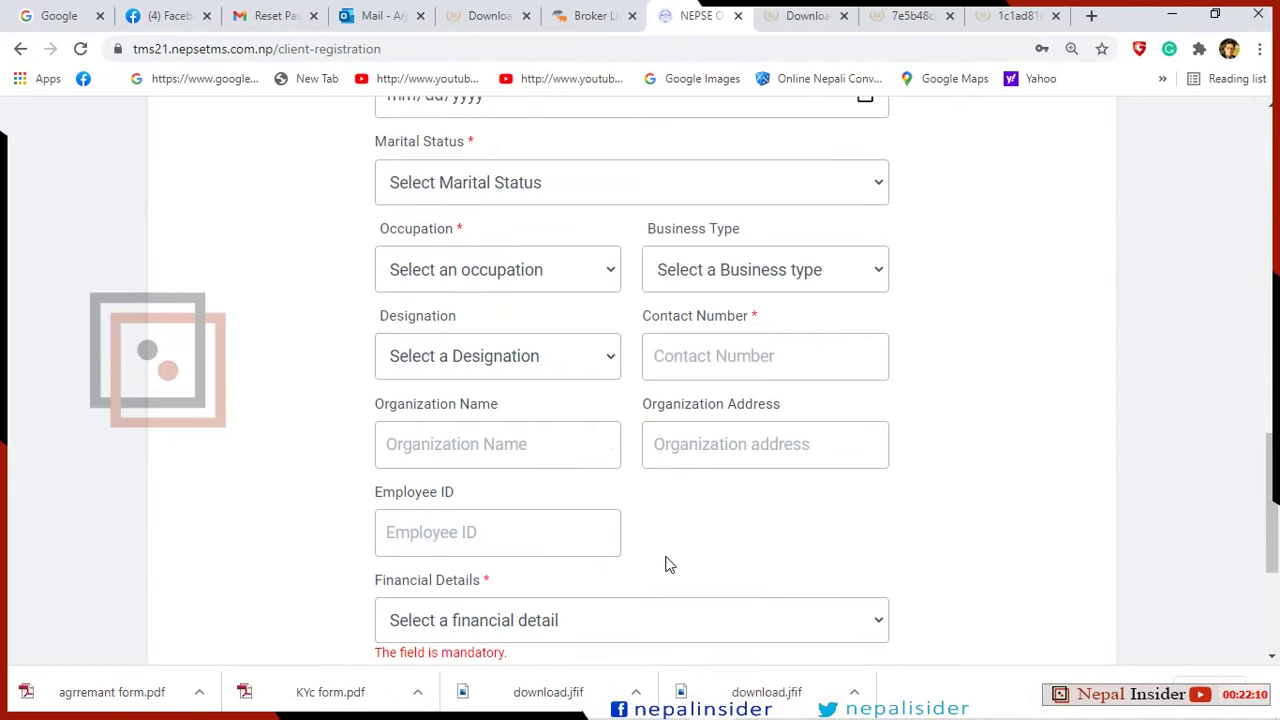
scroll(668, 555, "up", 1)
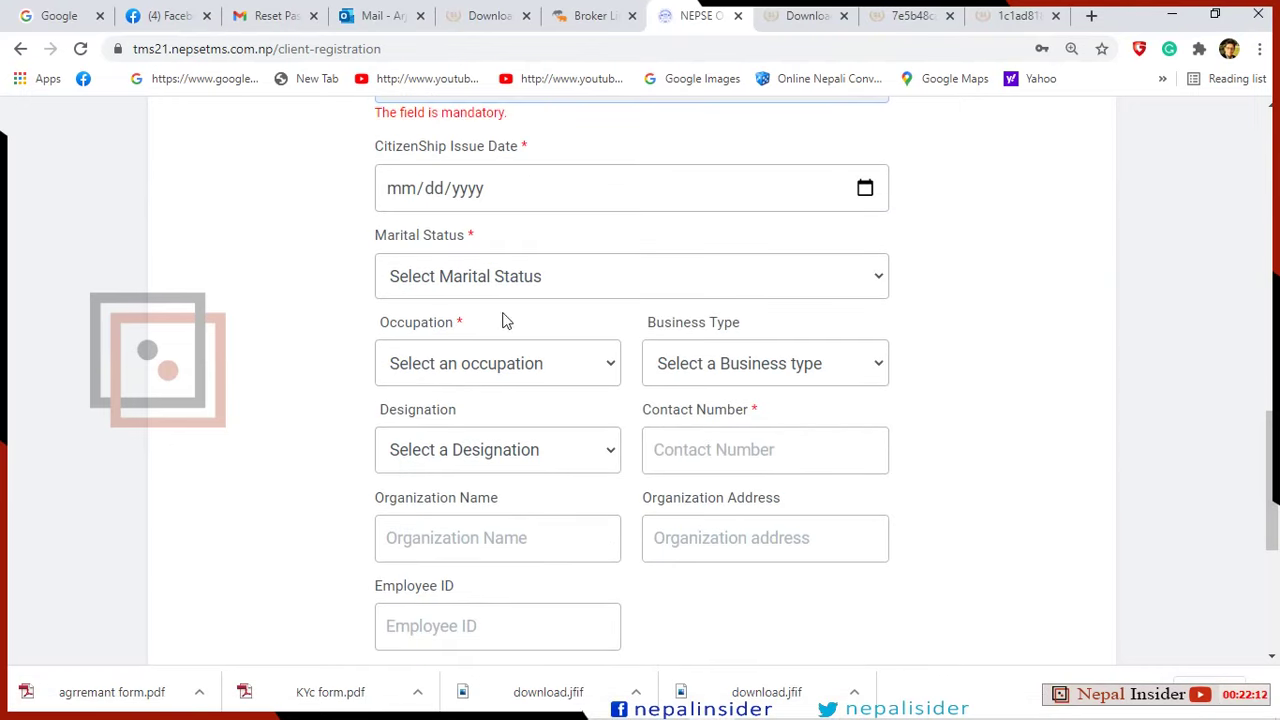
left_click(853, 286)
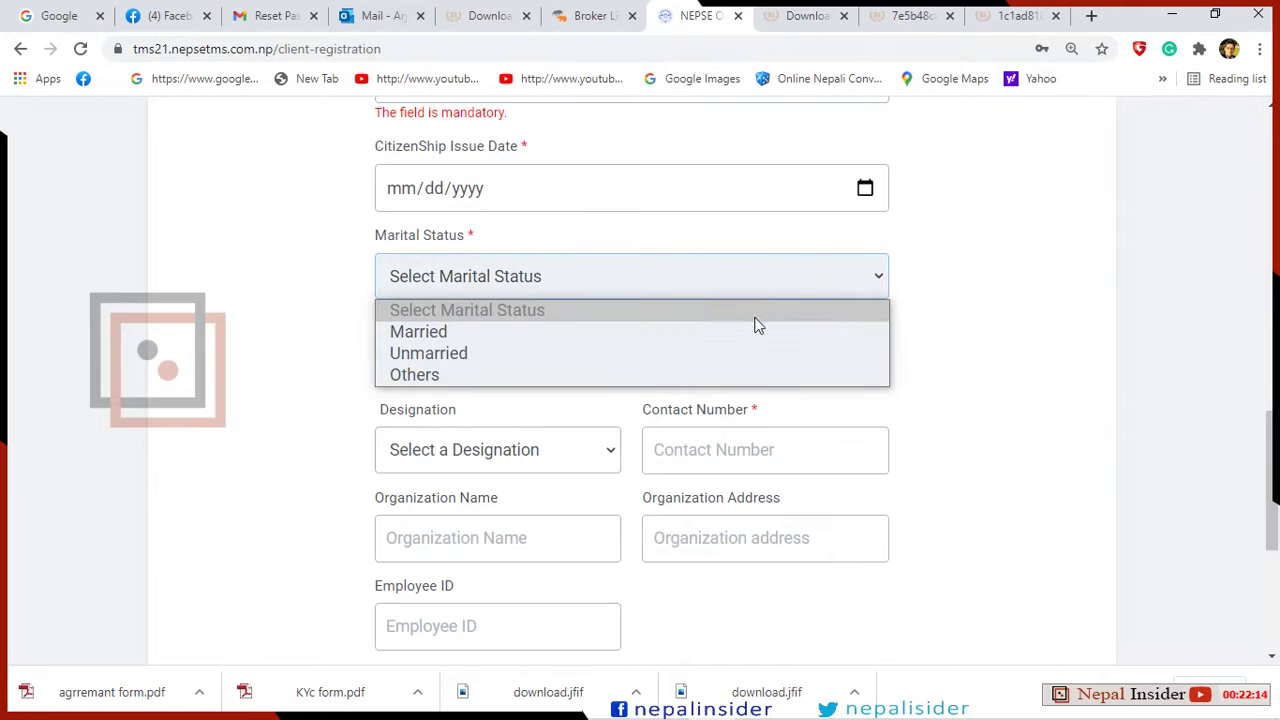
left_click(724, 362)
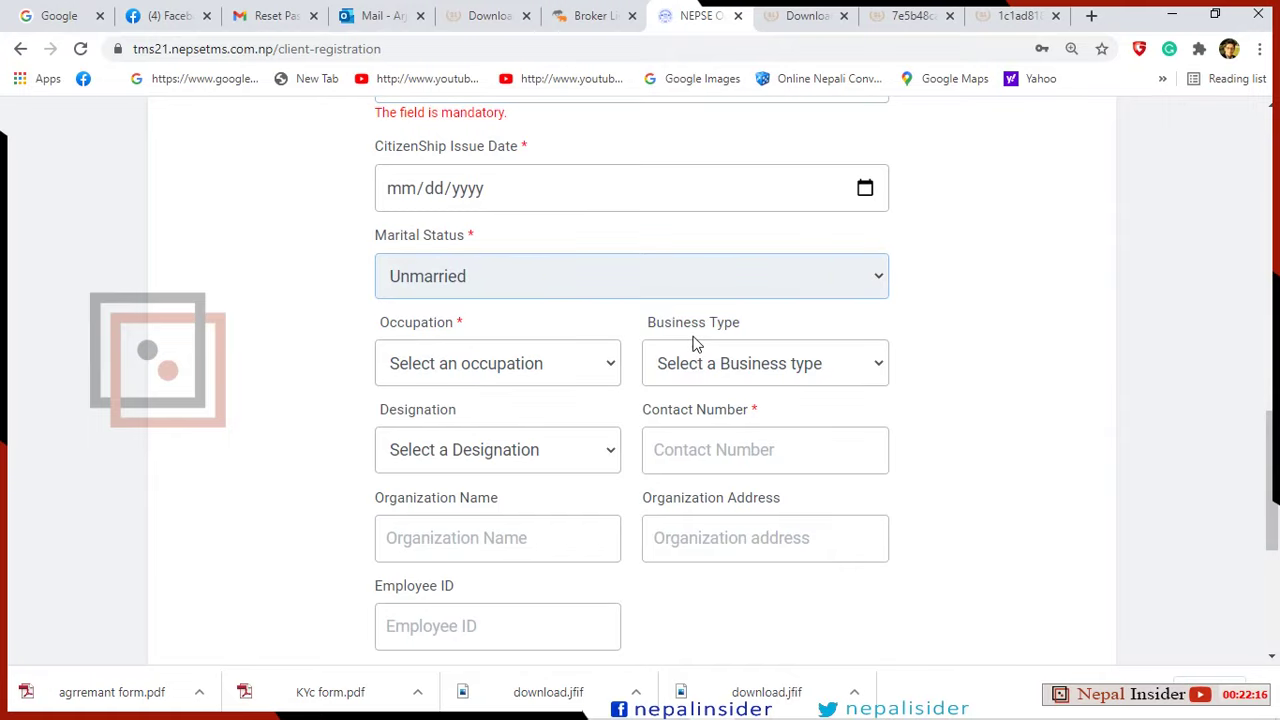
left_click(605, 370)
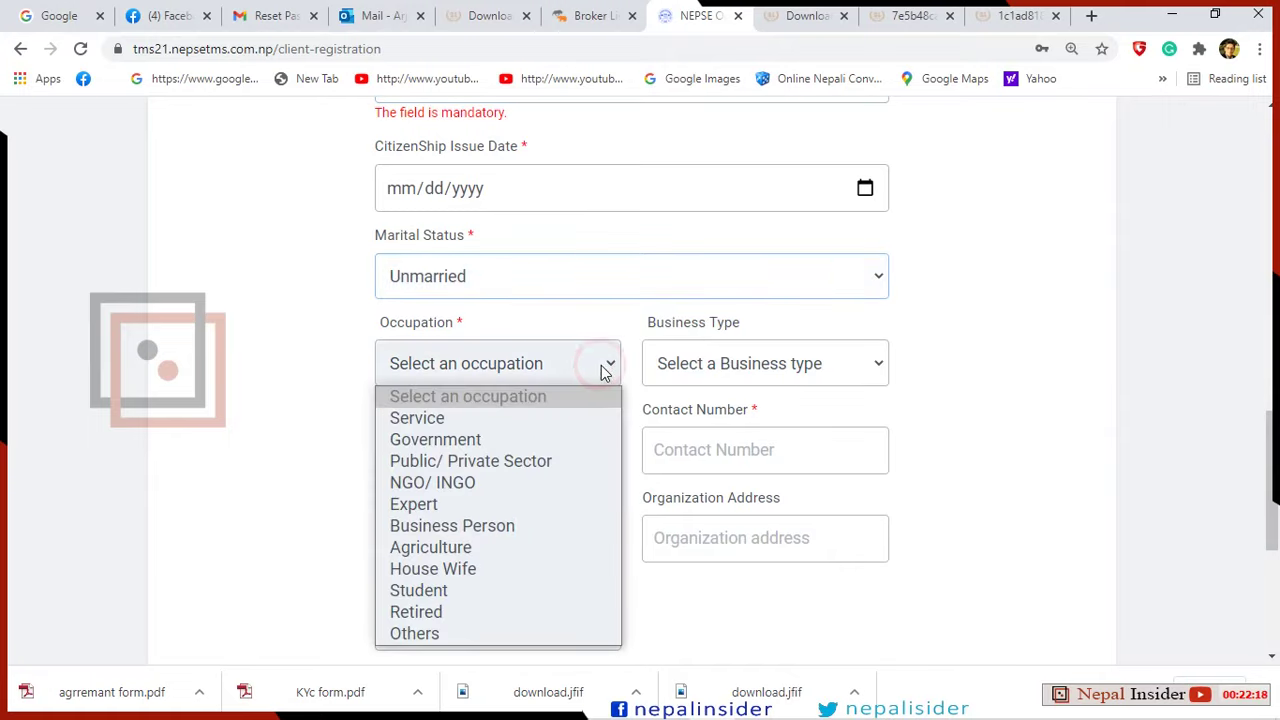
left_click(603, 370)
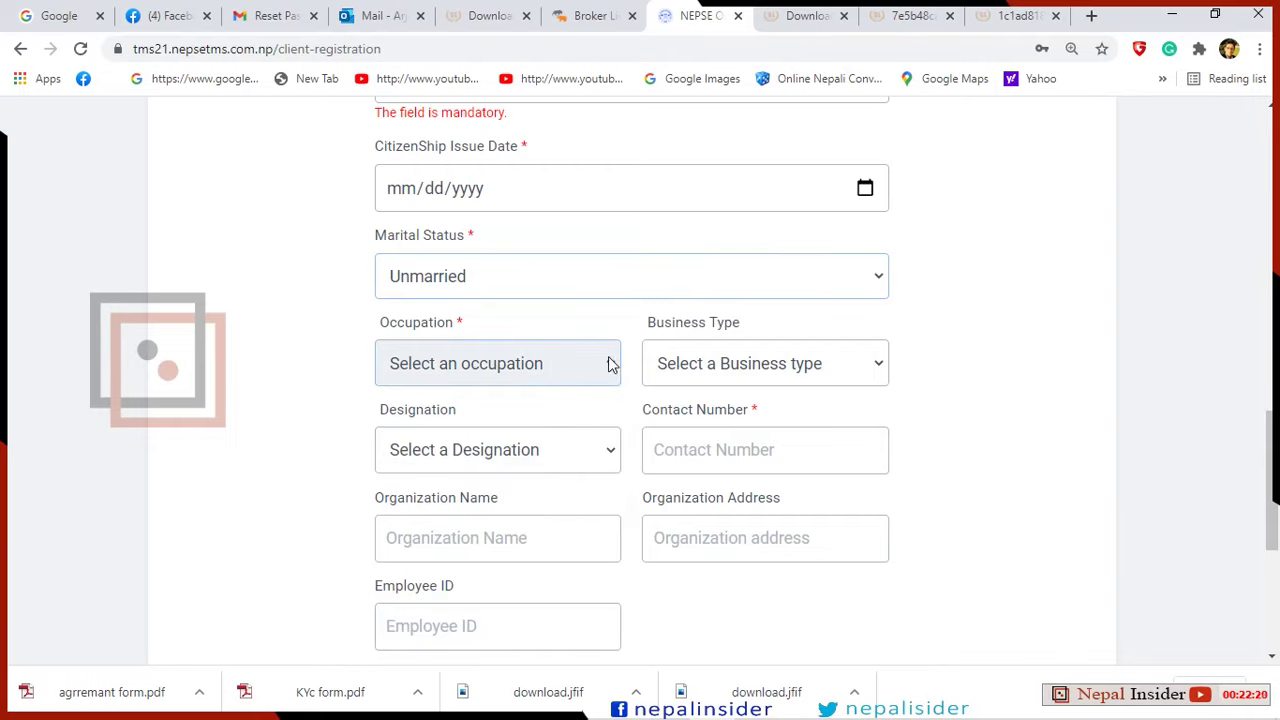
left_click(606, 365)
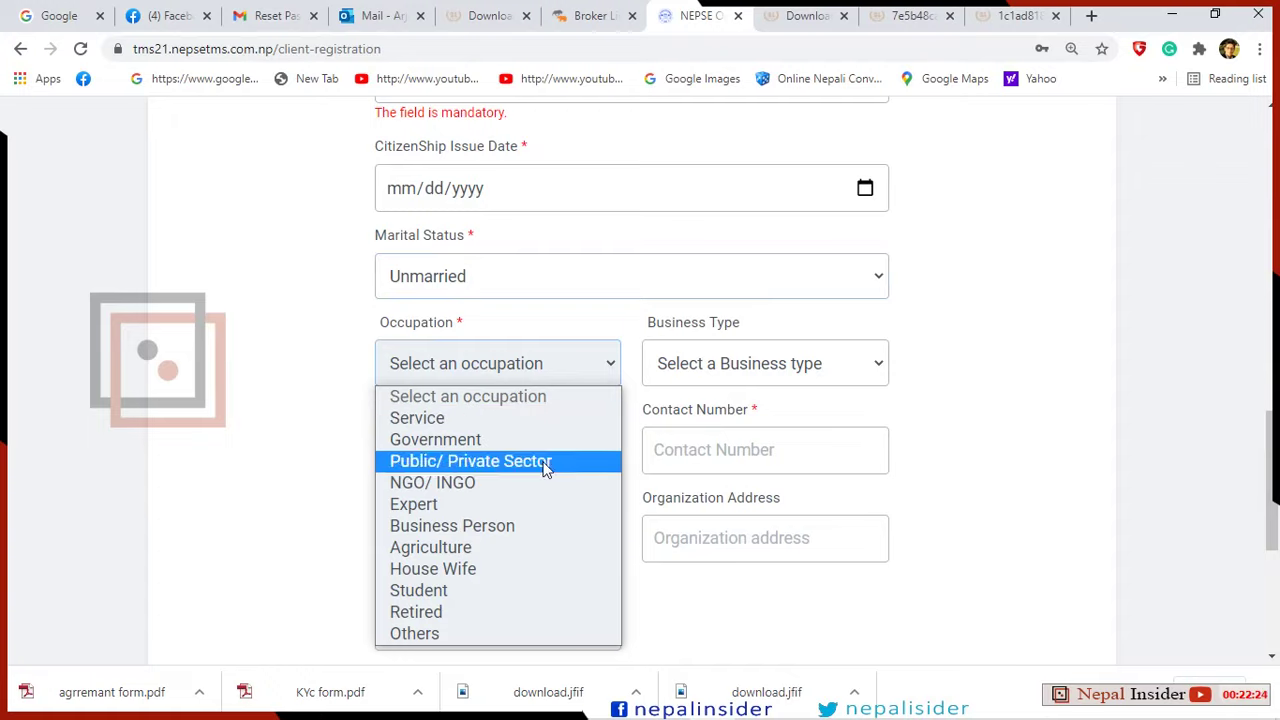
left_click(526, 592)
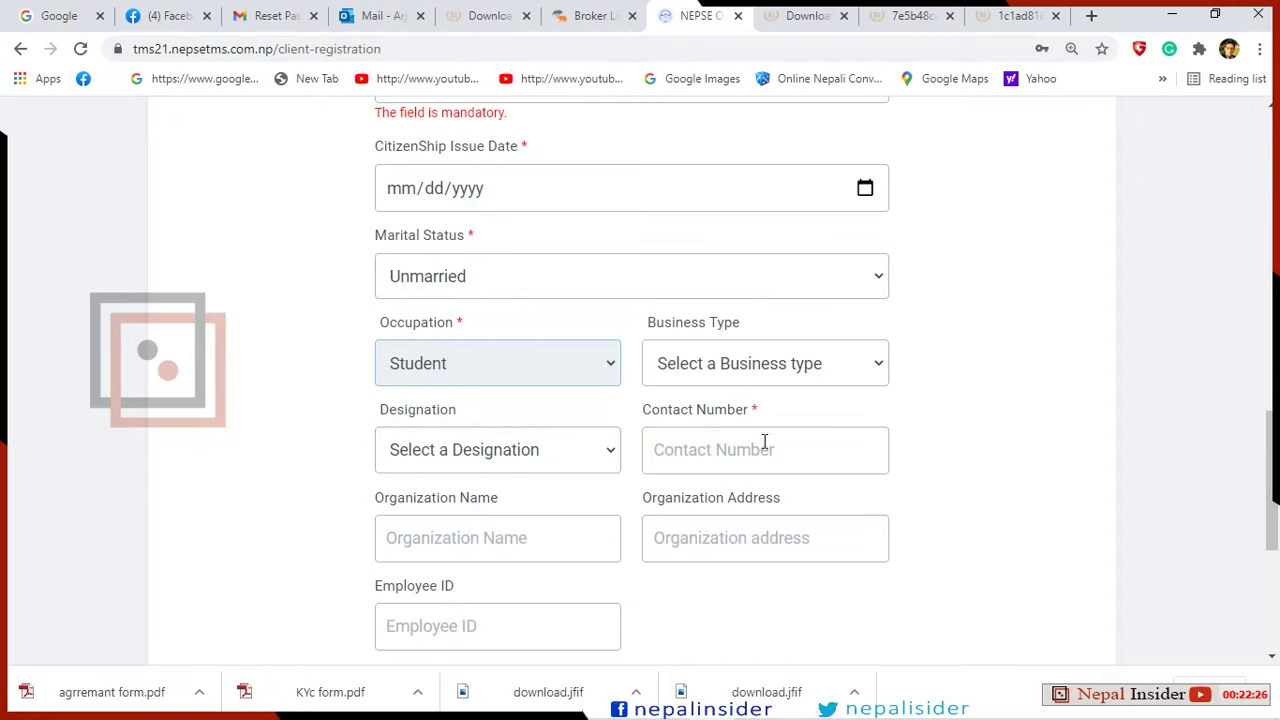
left_click(858, 366)
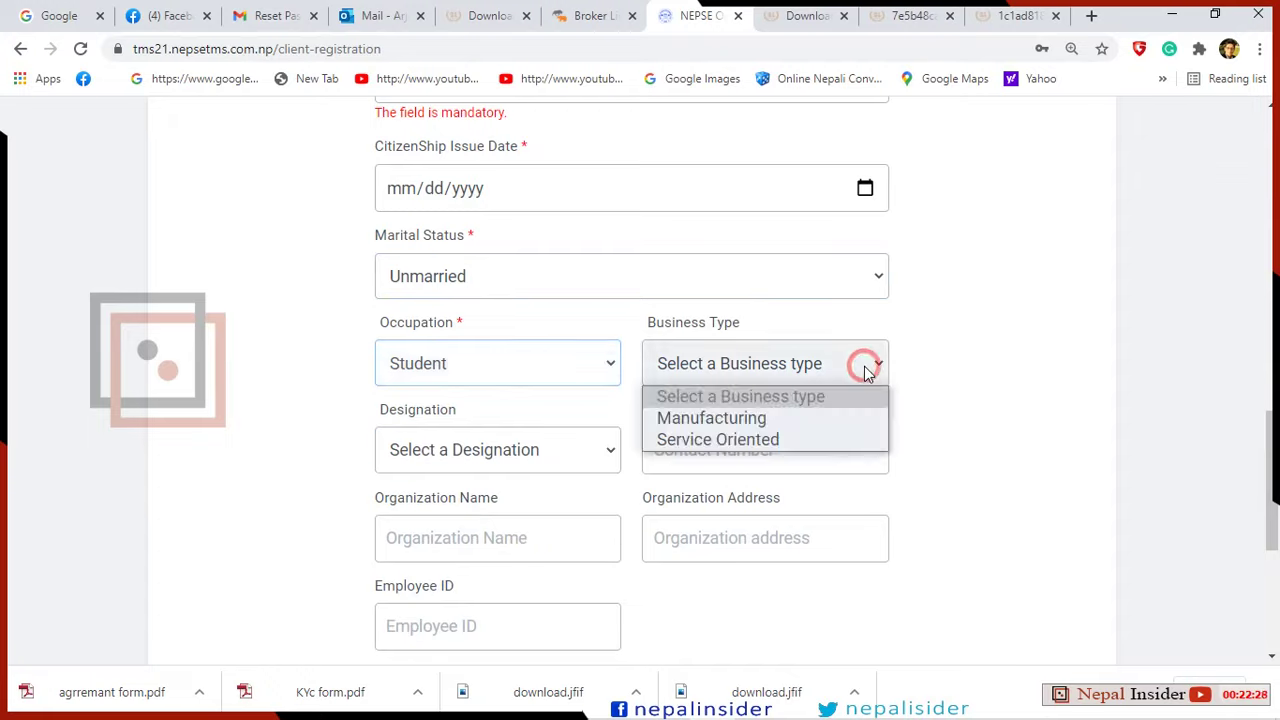
left_click(858, 364)
Enter the applicant's contact number, leaving Designation unchosen.
scroll(758, 422, "down", 2)
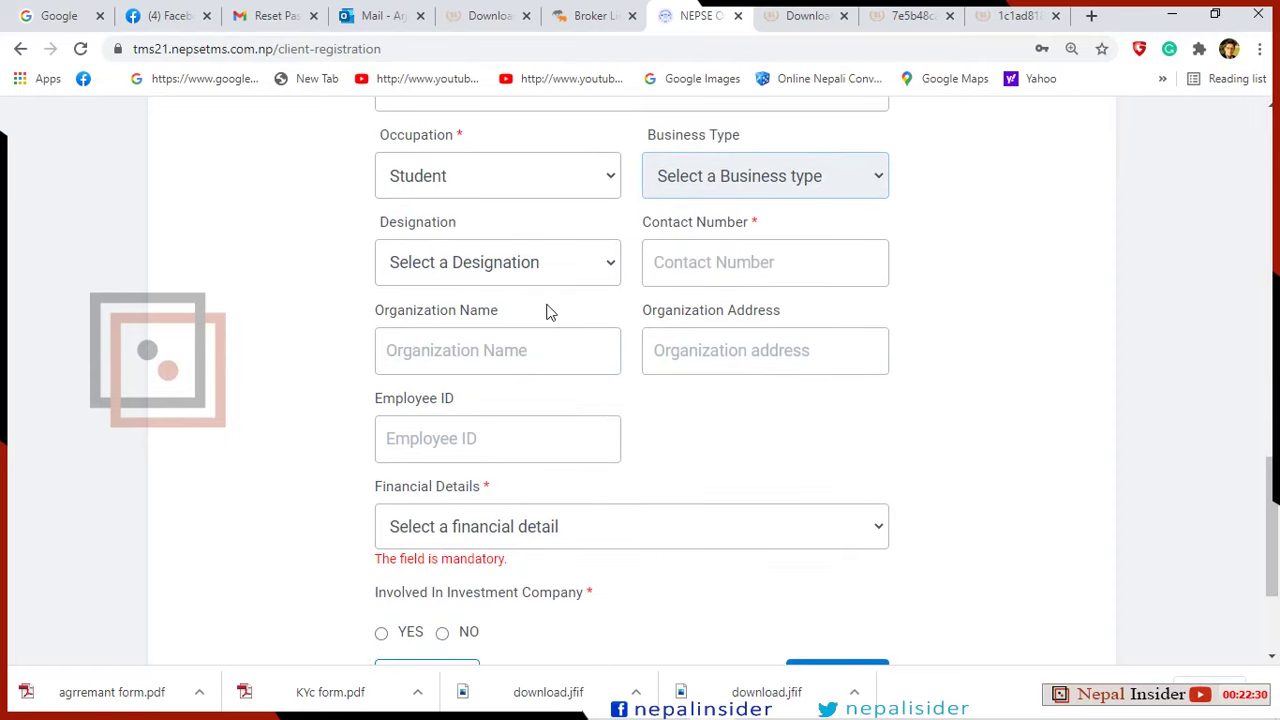
left_click(608, 266)
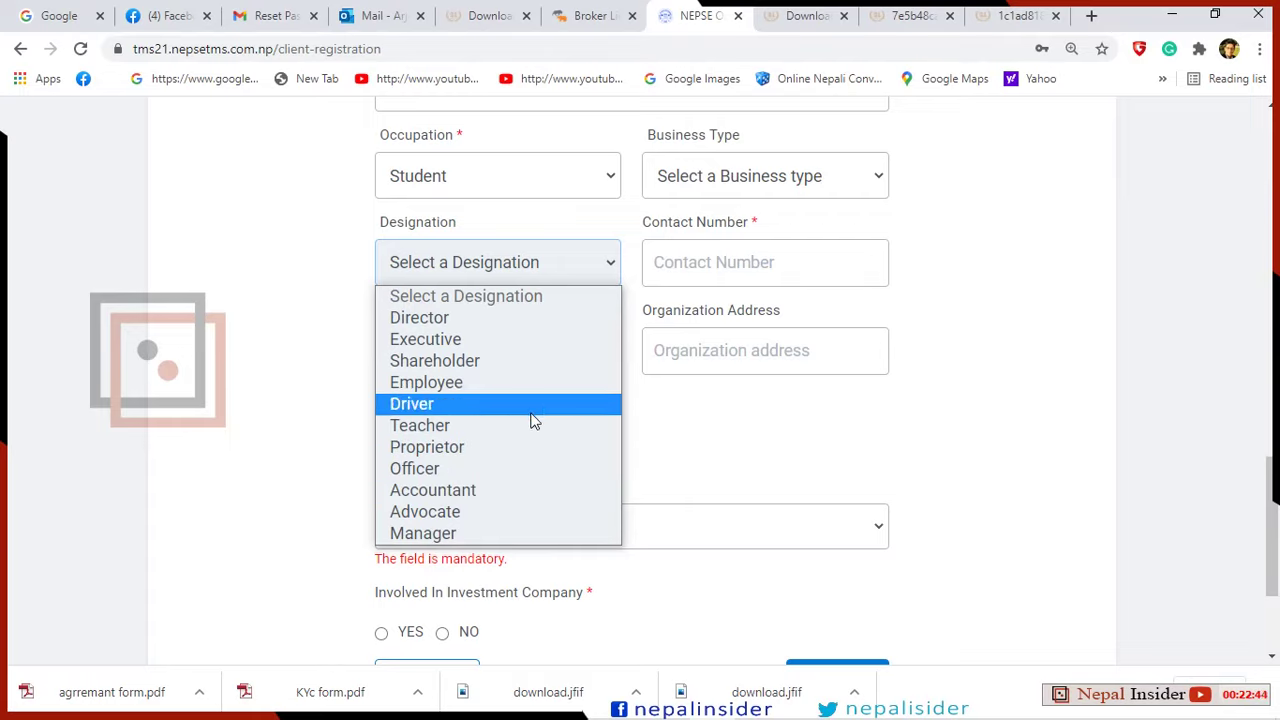
left_click(897, 436)
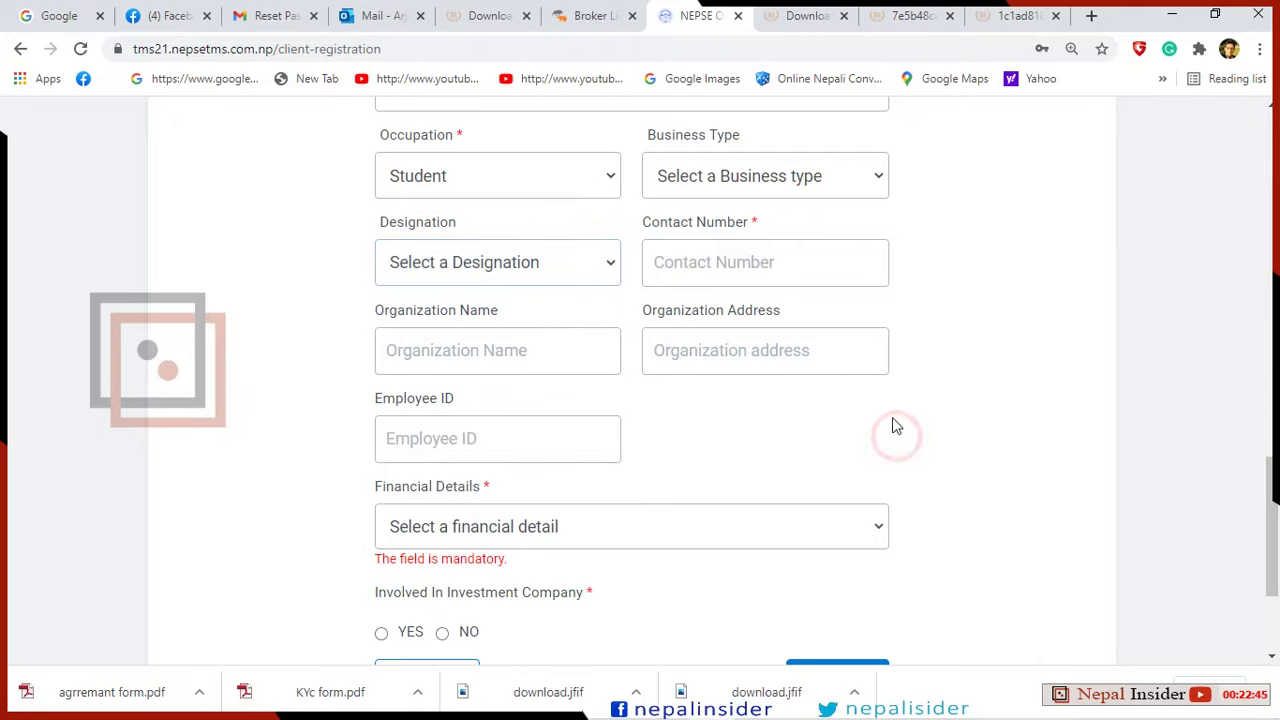
left_click(755, 275)
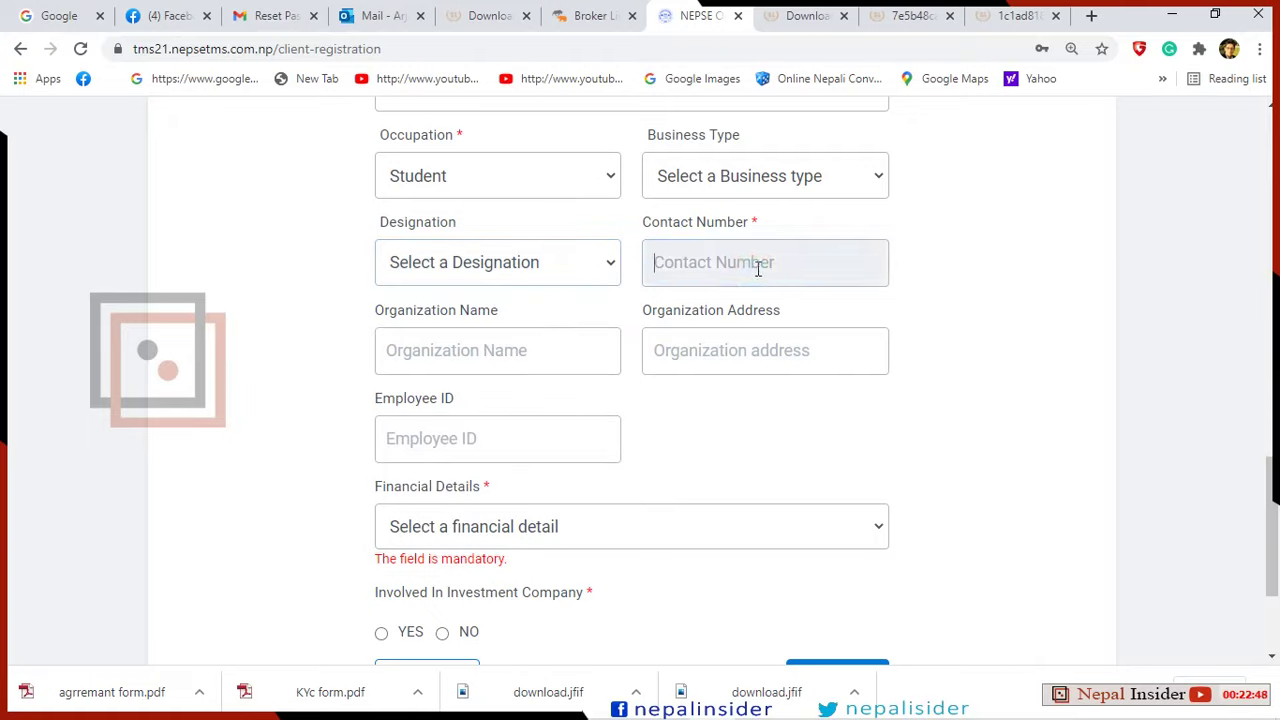
left_click(758, 268)
left_click(775, 270)
type("4564545454")
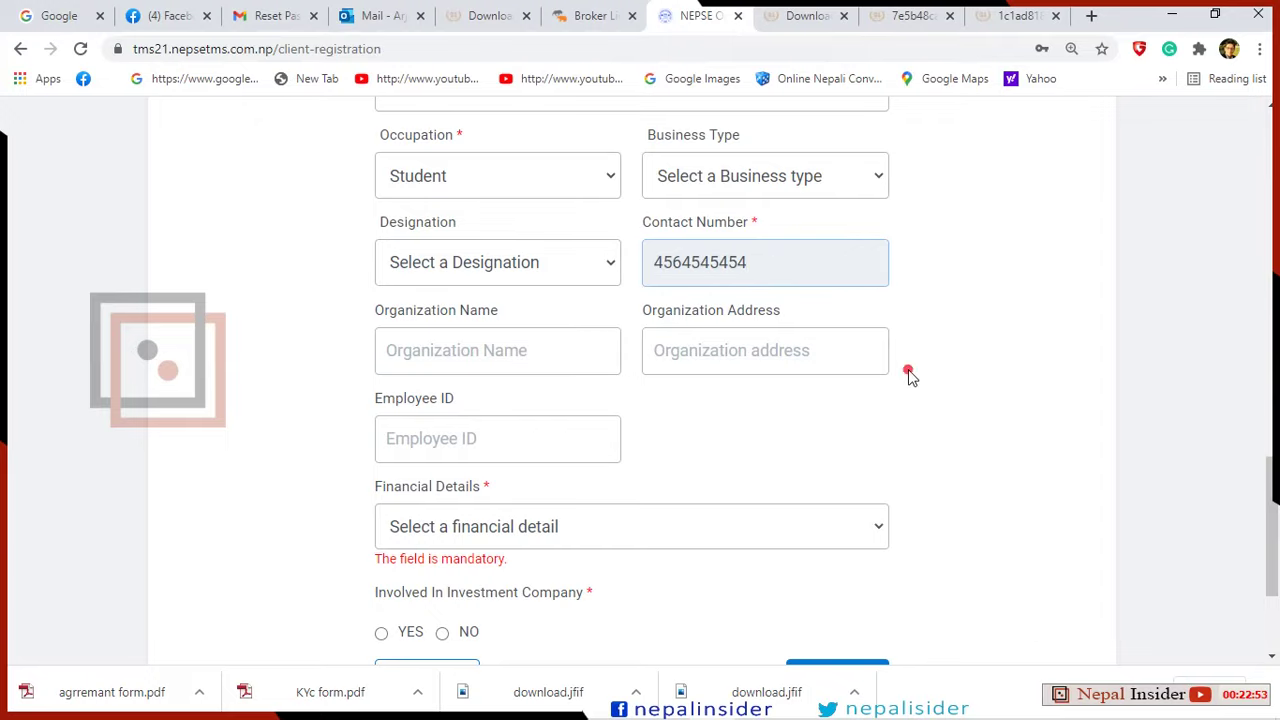
left_click(908, 373)
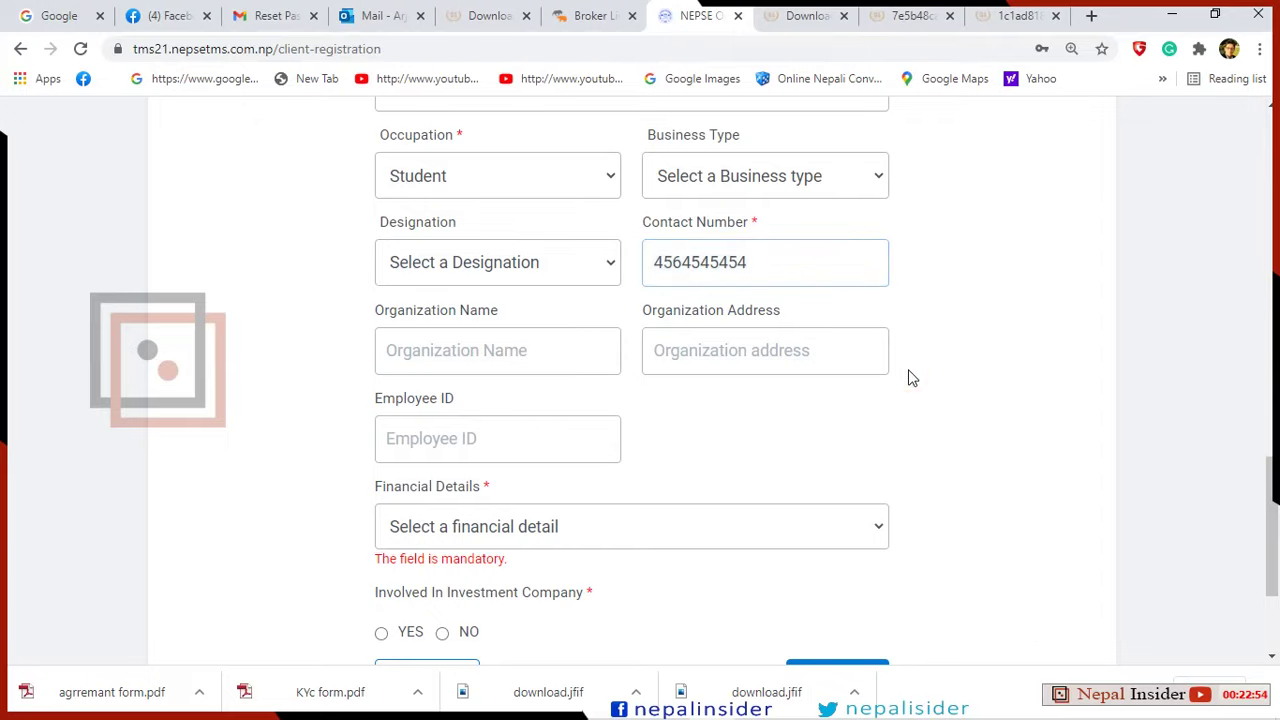
Set Financial Details to Upto 5,00,000 and answer NO to investment company involvement.
scroll(794, 434, "down", 1)
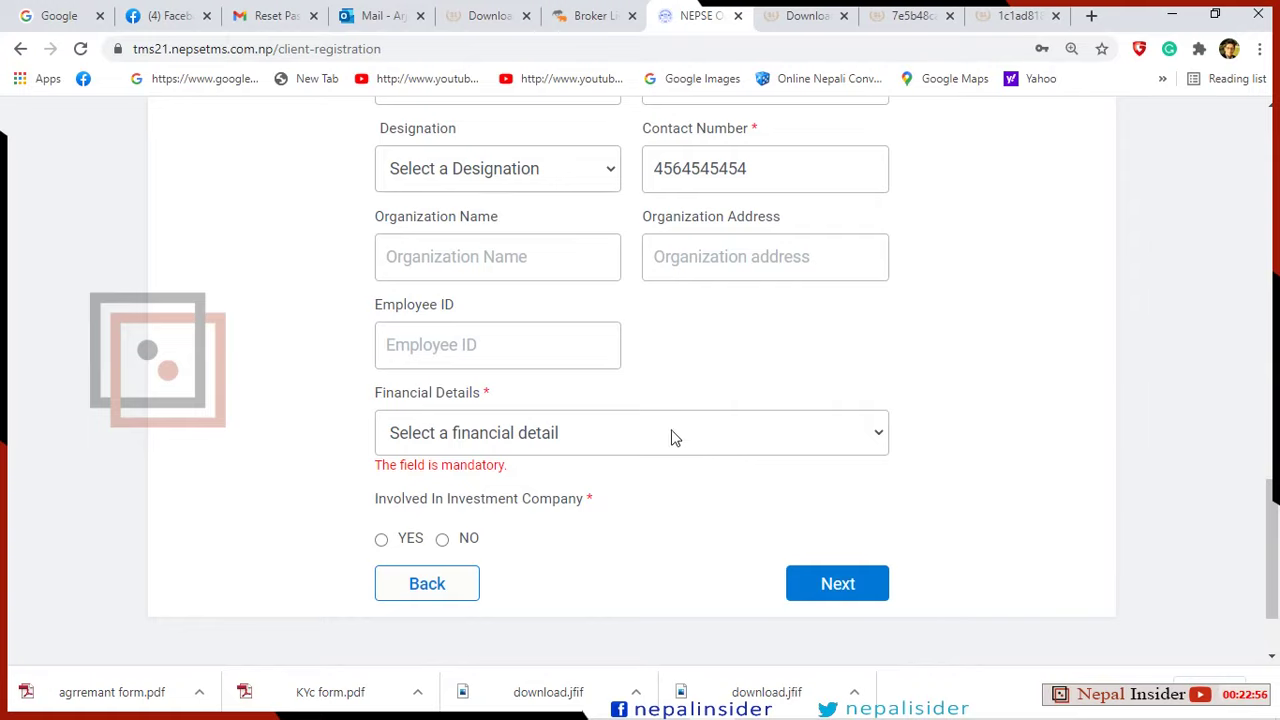
scroll(595, 375, "down", 1)
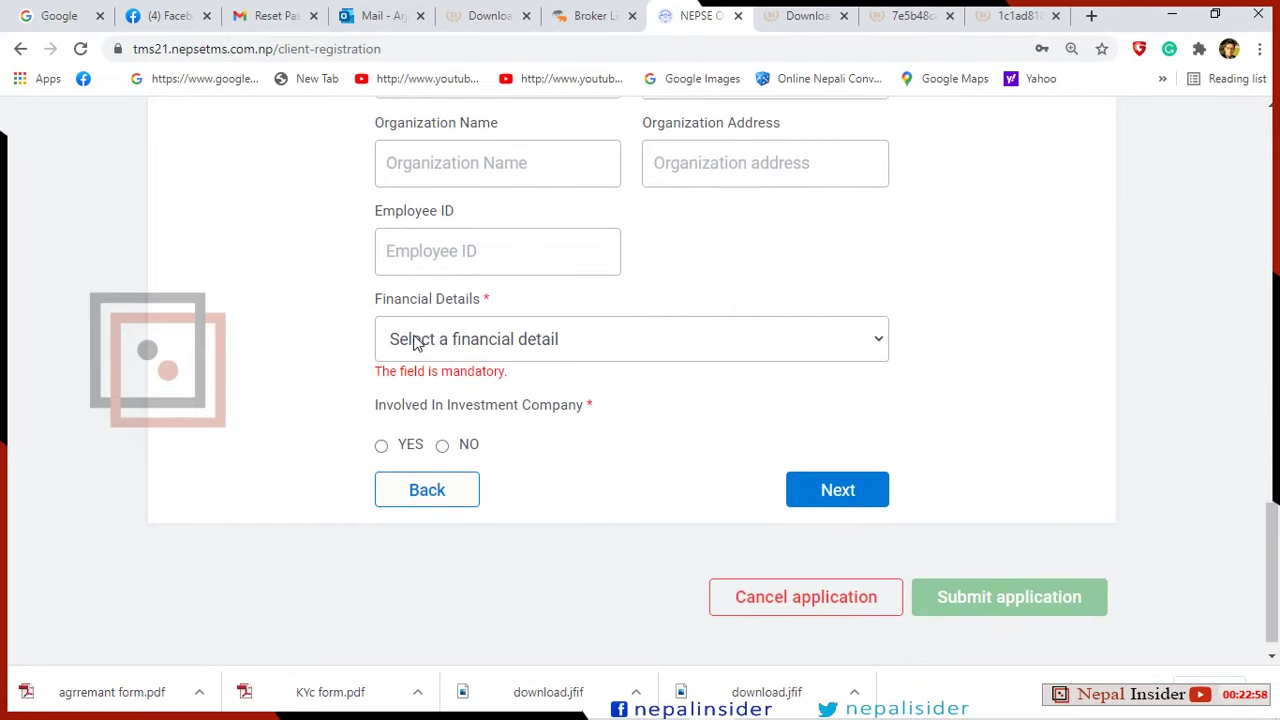
left_click(880, 341)
left_click(880, 339)
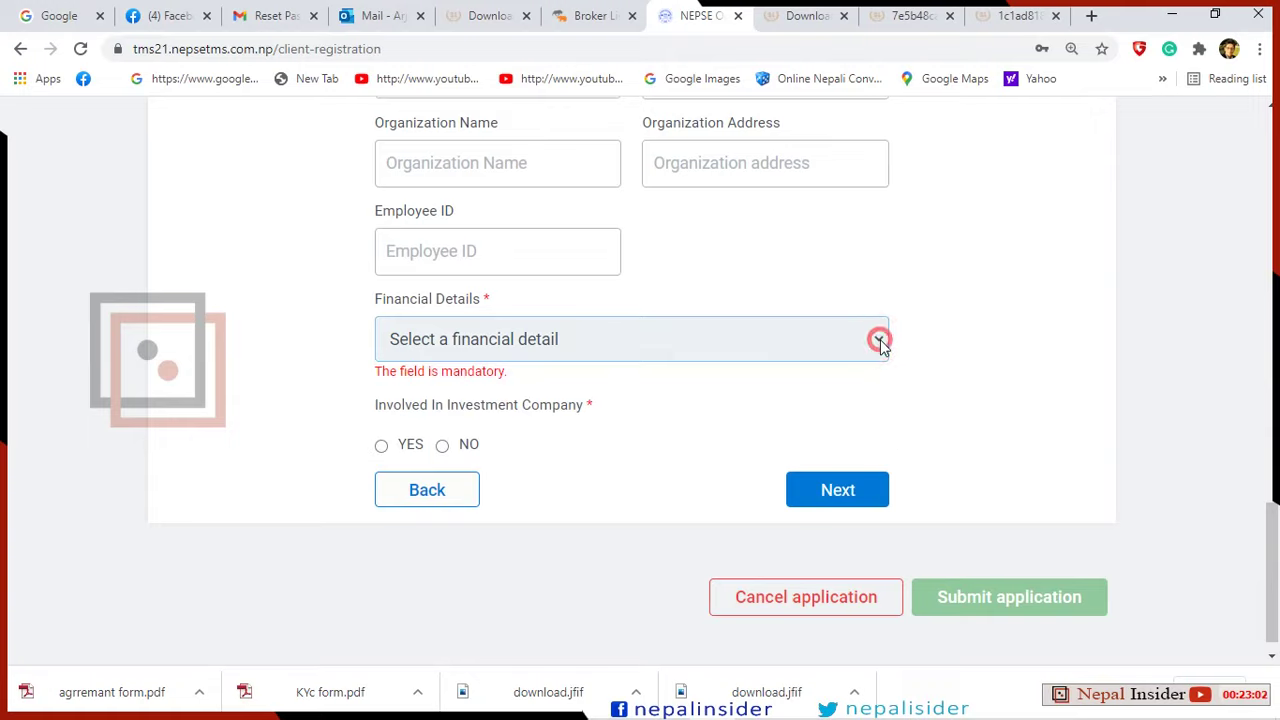
left_click(880, 339)
left_click(682, 396)
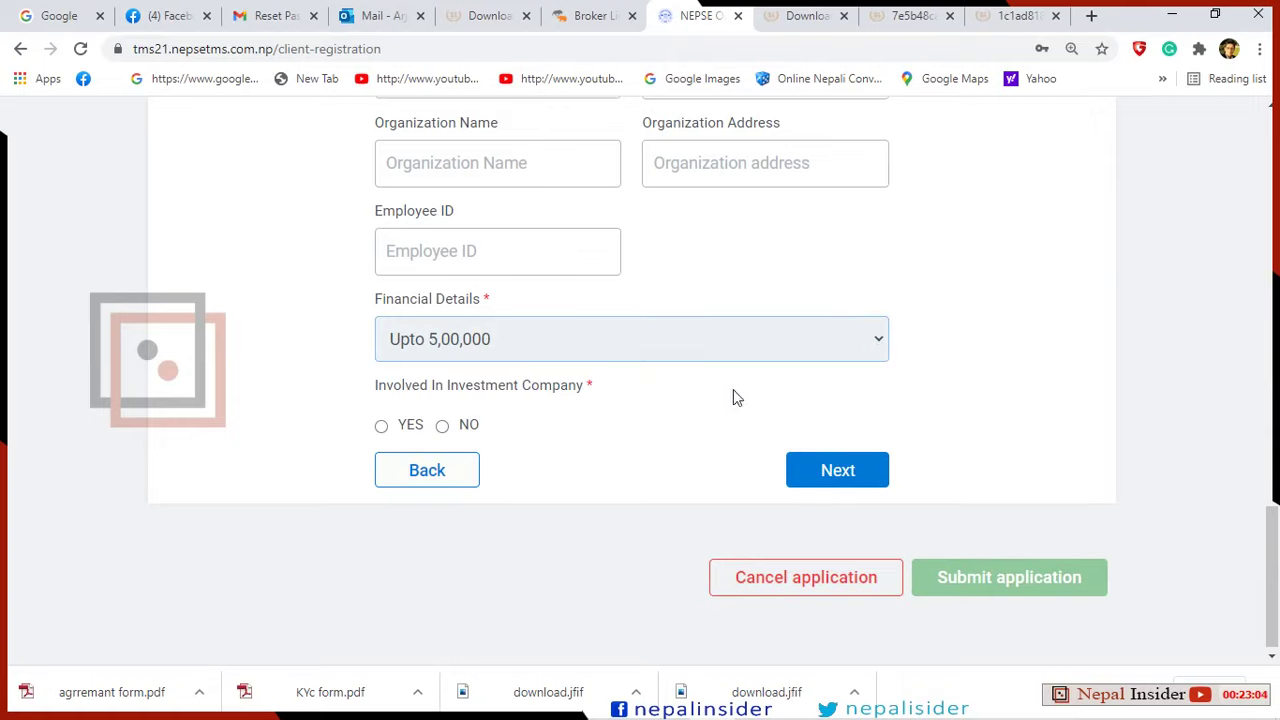
left_click(877, 338)
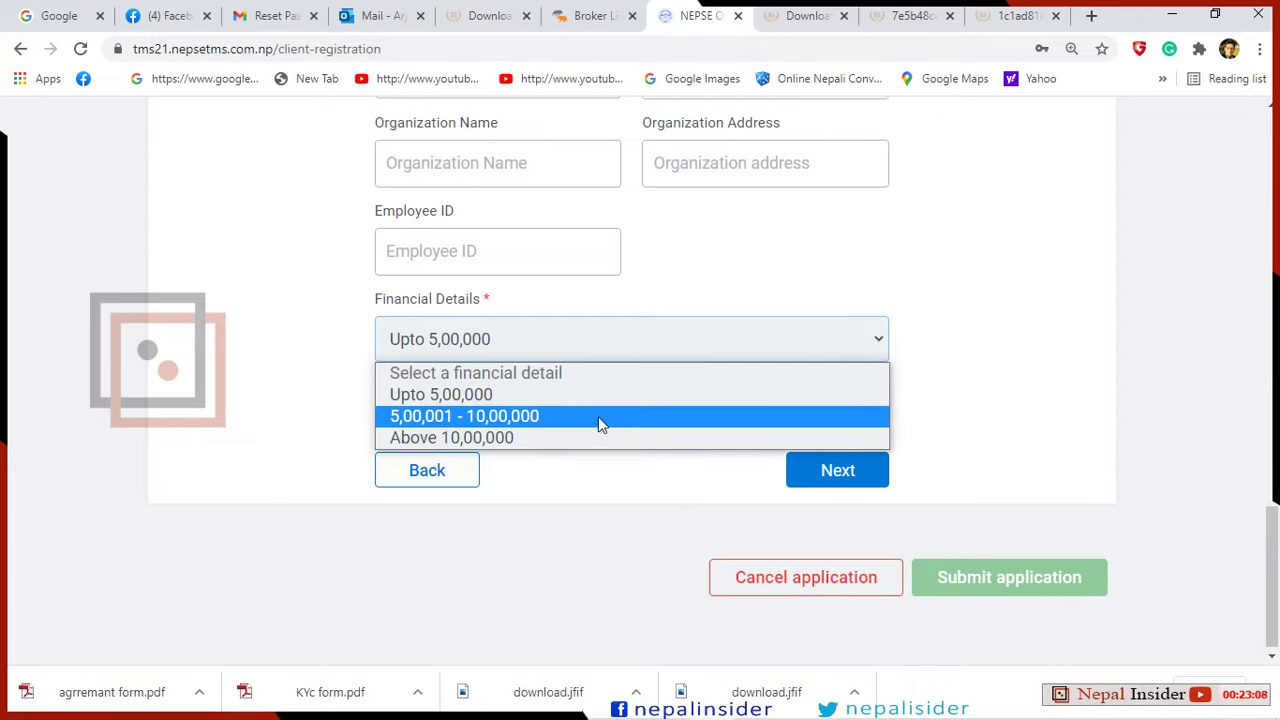
left_click(1026, 382)
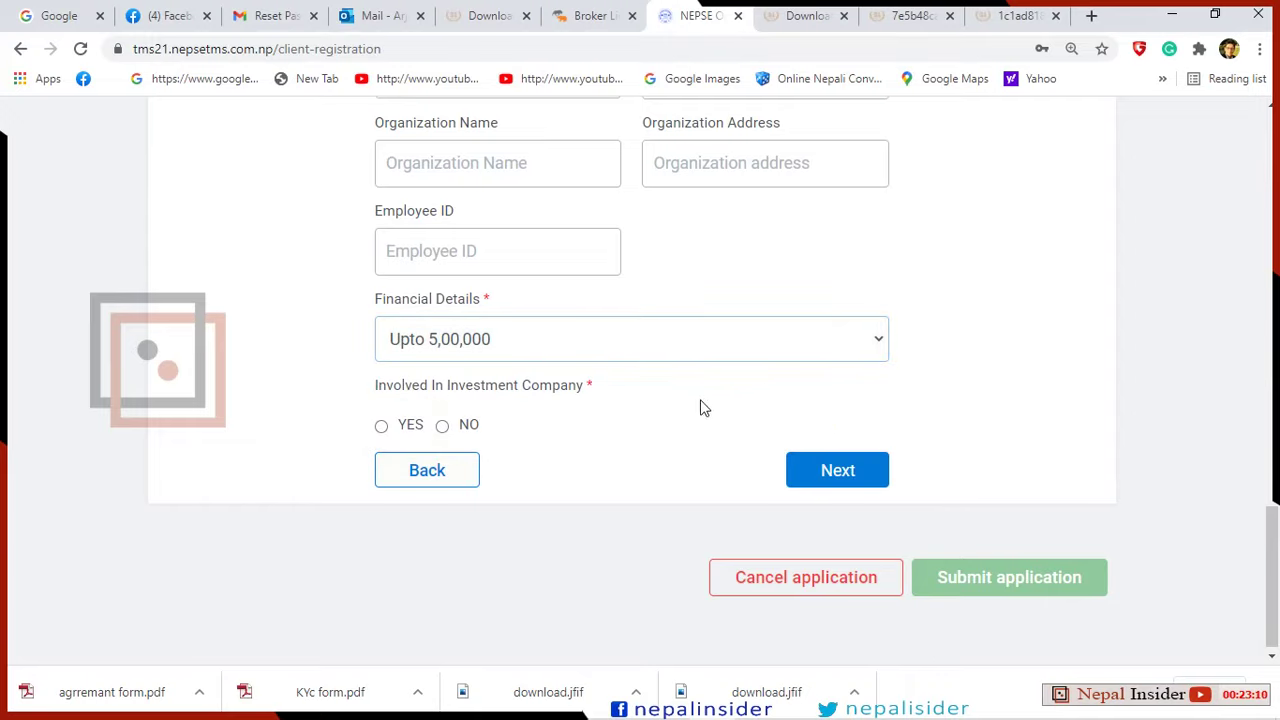
left_click(381, 426)
left_click(442, 426)
Mark the first address as Permanent and set its state to Province 3.
left_click(849, 466)
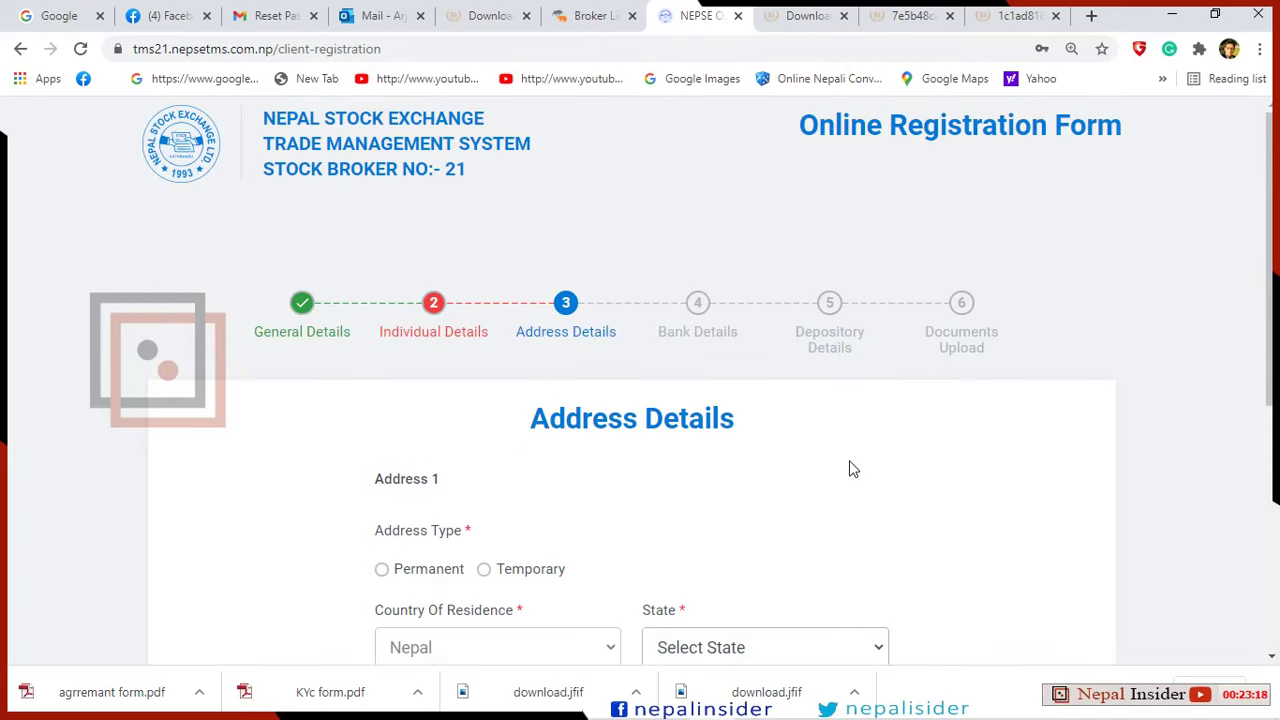
scroll(849, 468, "down", 2)
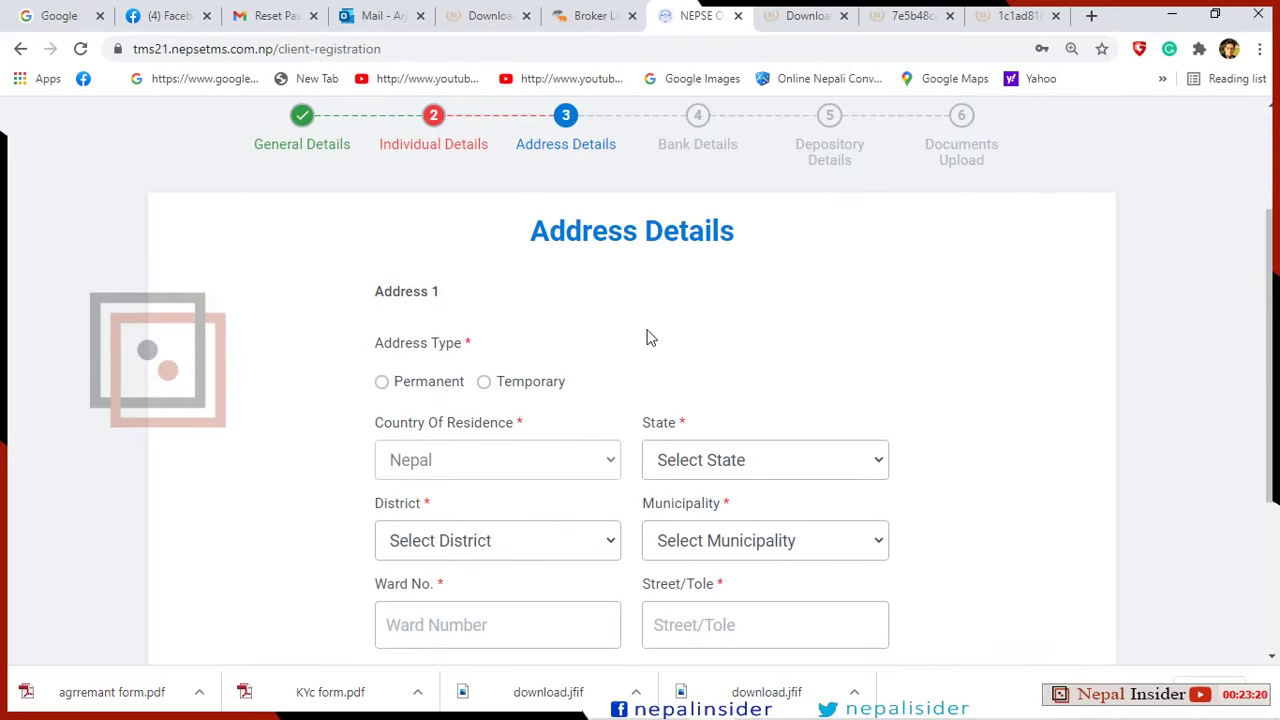
scroll(646, 360, "down", 2)
scroll(643, 387, "up", 2)
scroll(643, 387, "down", 1)
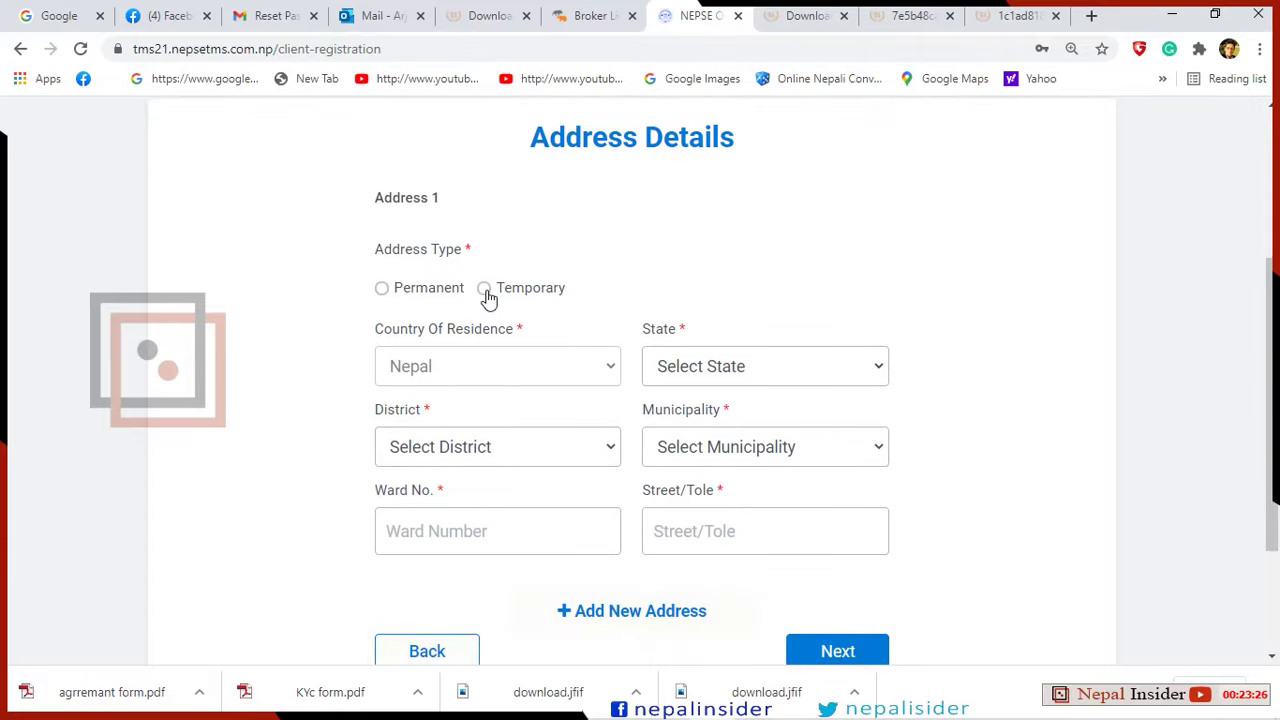
left_click(383, 291)
scroll(520, 323, "down", 1)
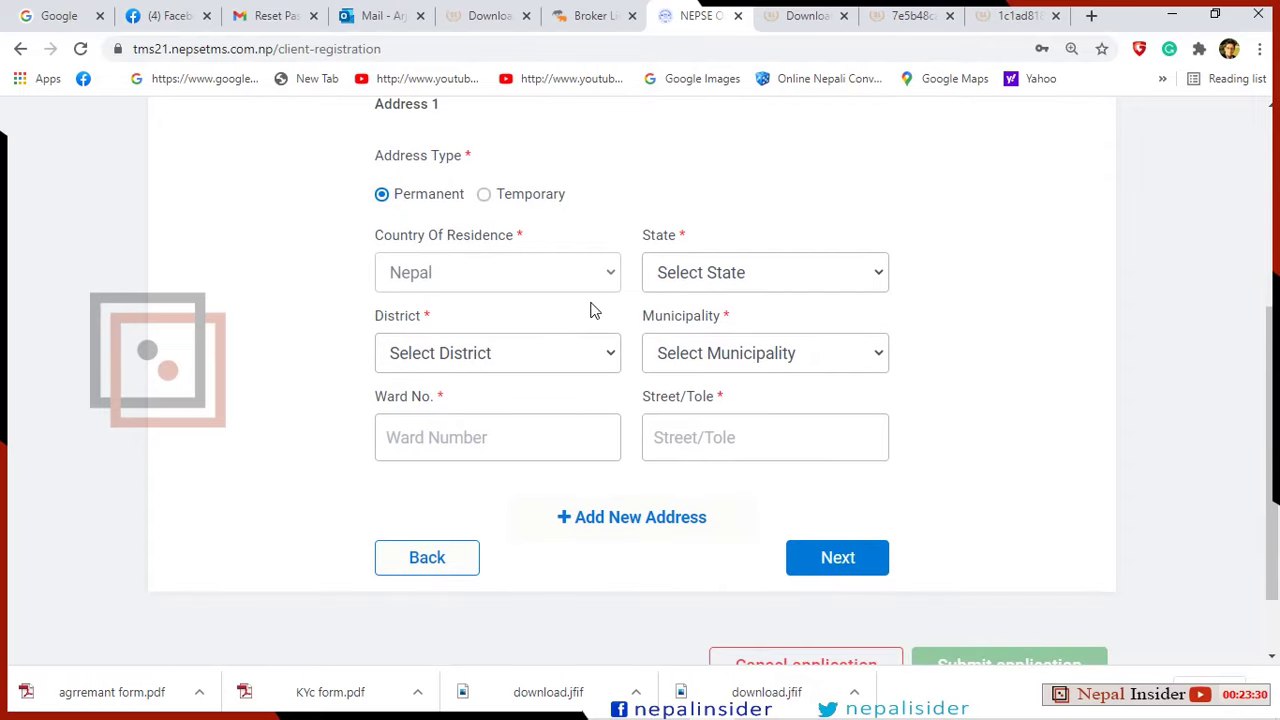
left_click(875, 275)
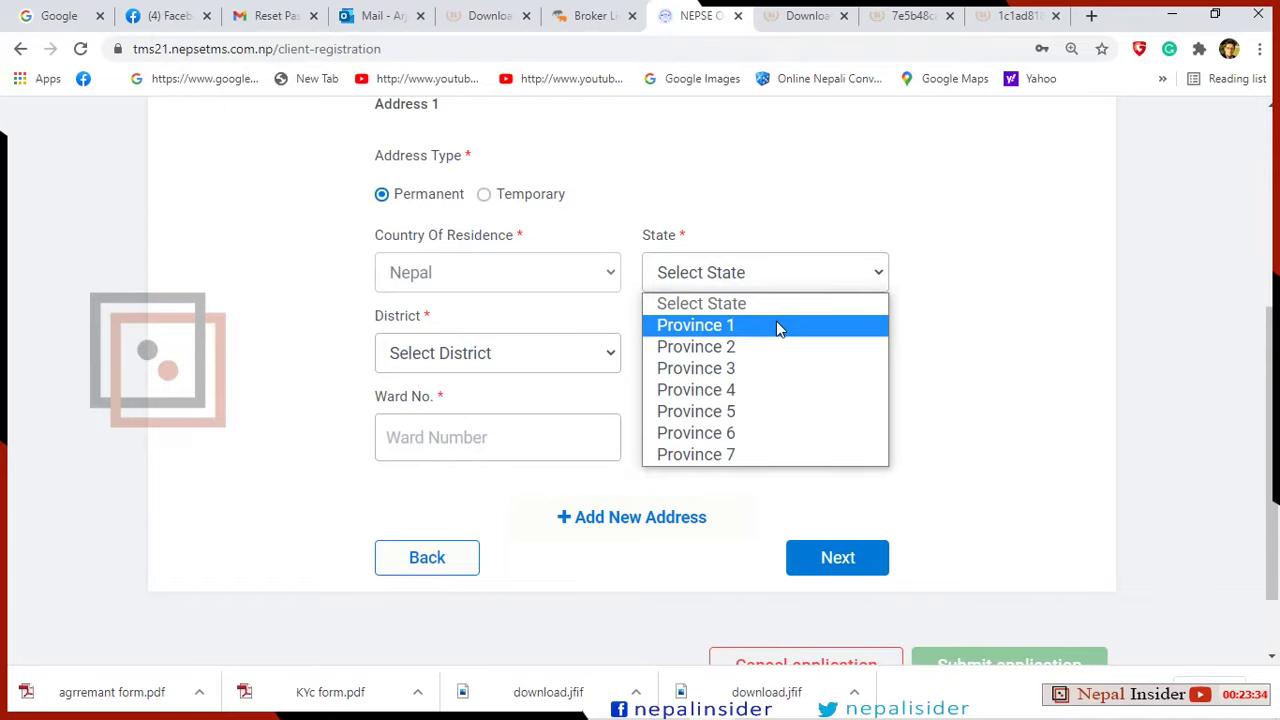
left_click(776, 325)
left_click(874, 271)
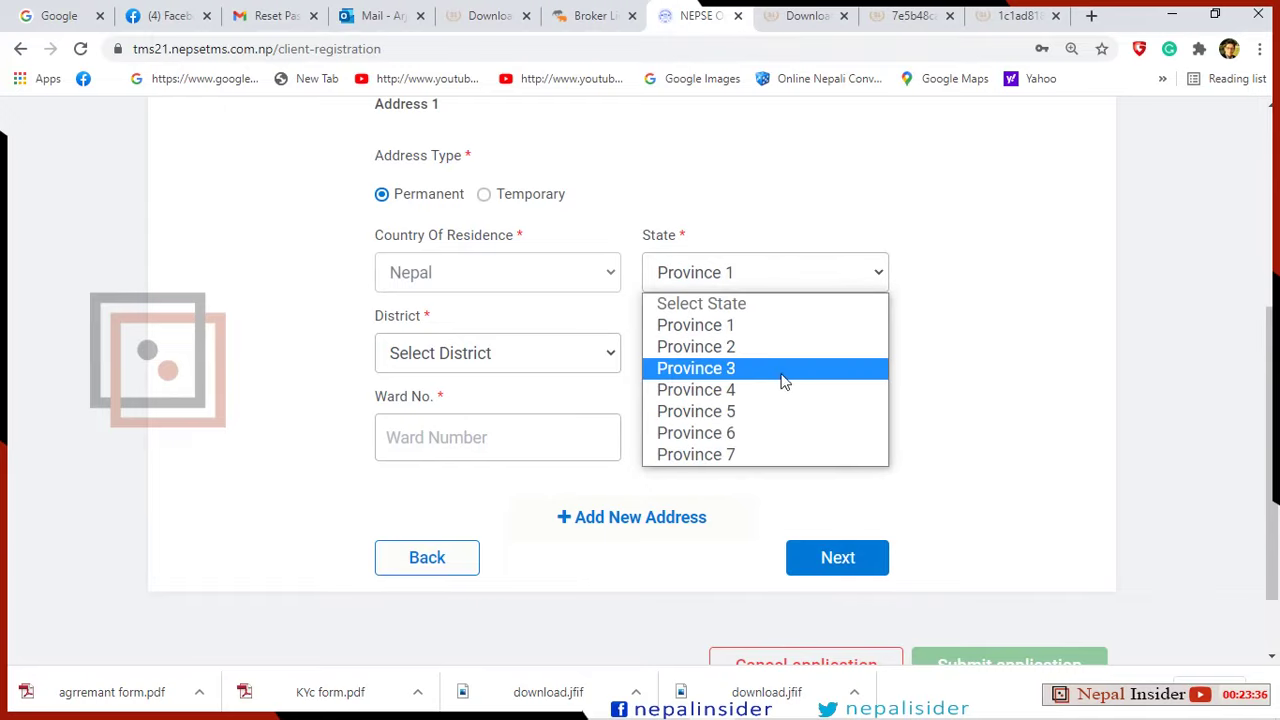
left_click(779, 379)
scroll(580, 375, "down", 1)
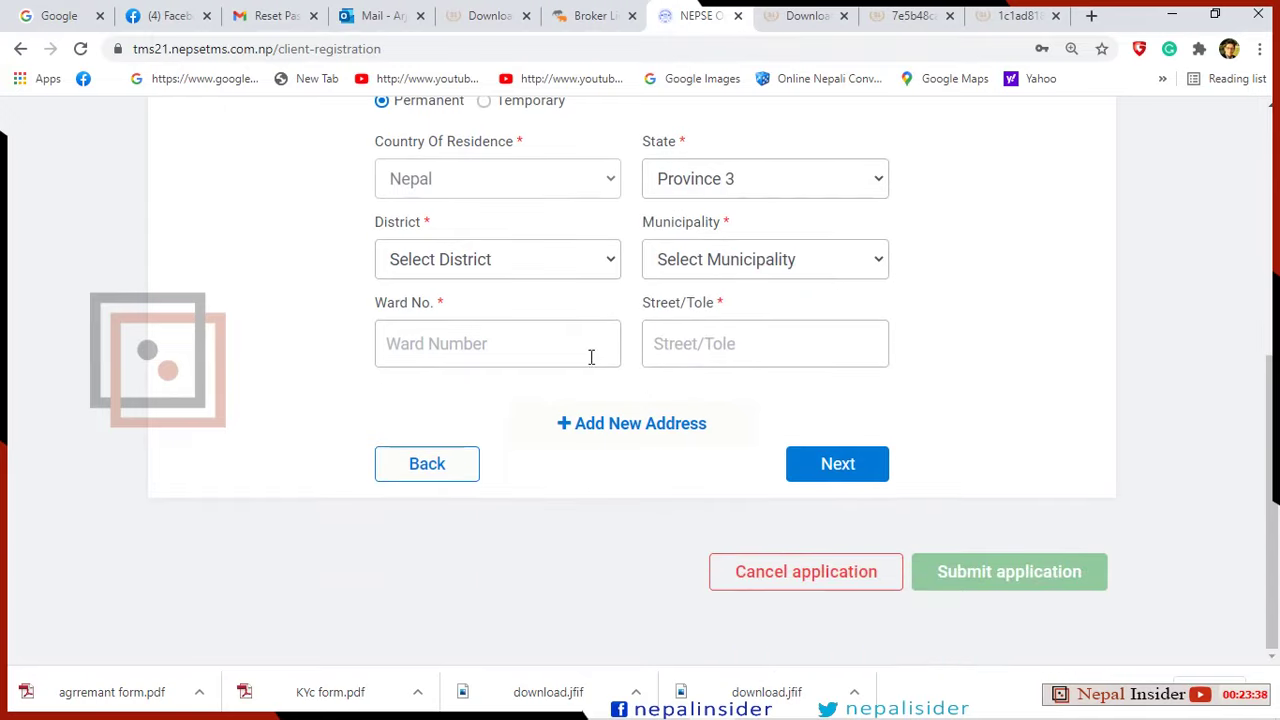
Choose Kathmandu as district and municipality, then enter ward 20 and the street/tole.
left_click(603, 266)
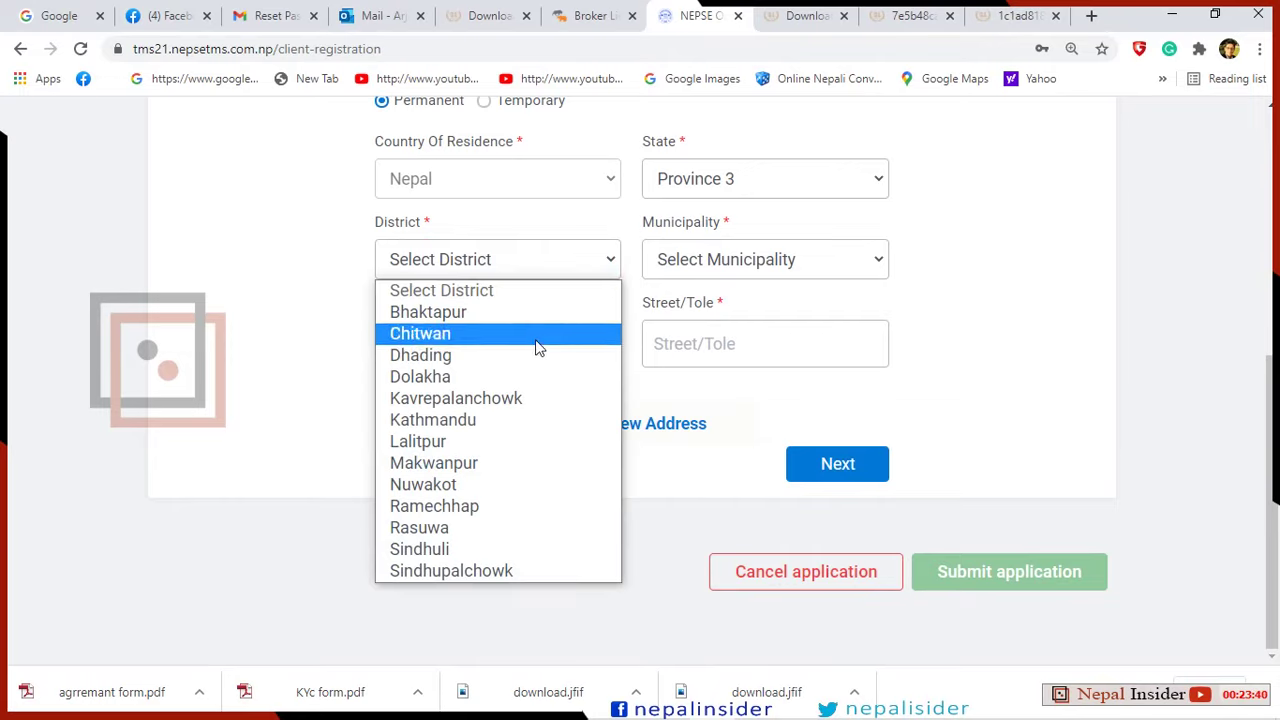
left_click(530, 420)
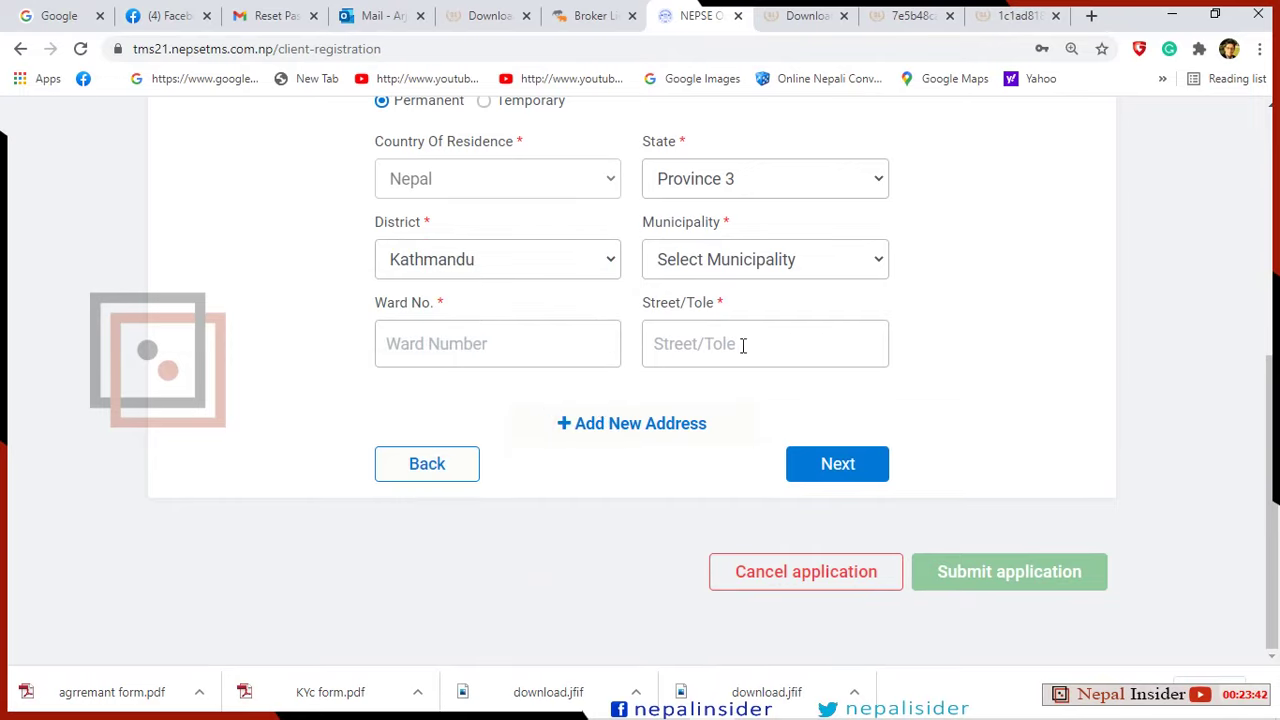
left_click(864, 266)
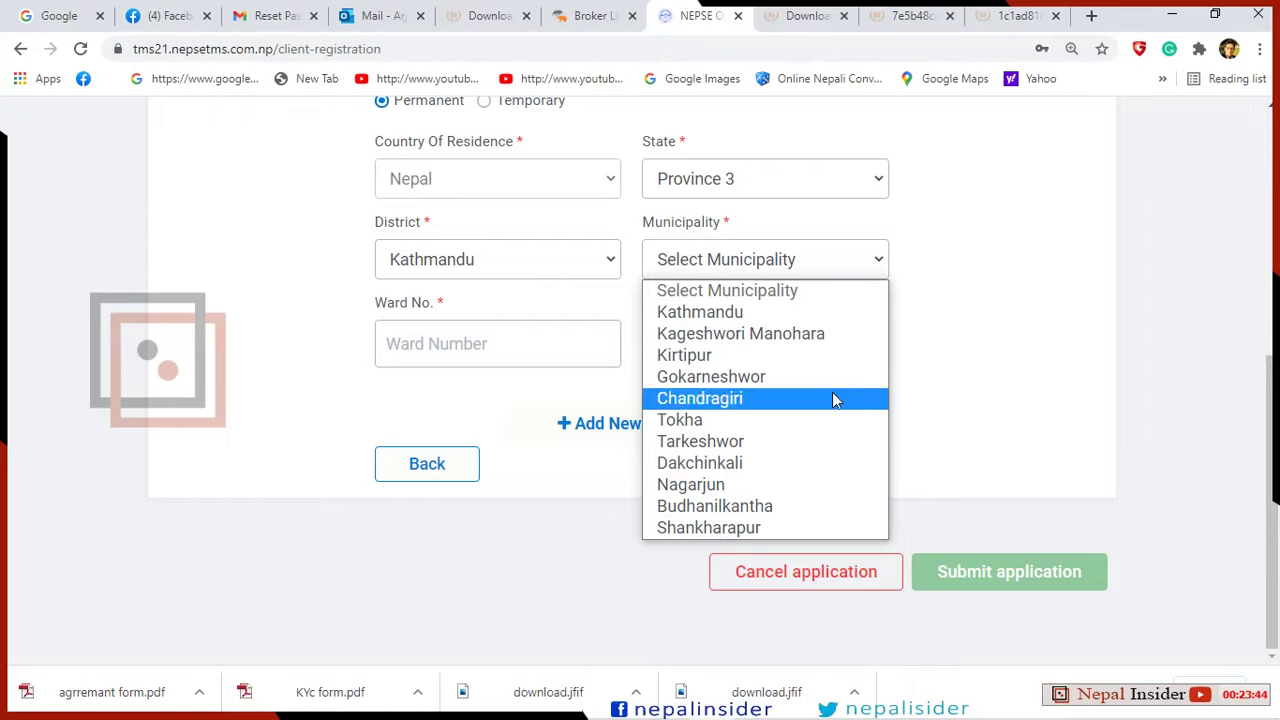
left_click(803, 315)
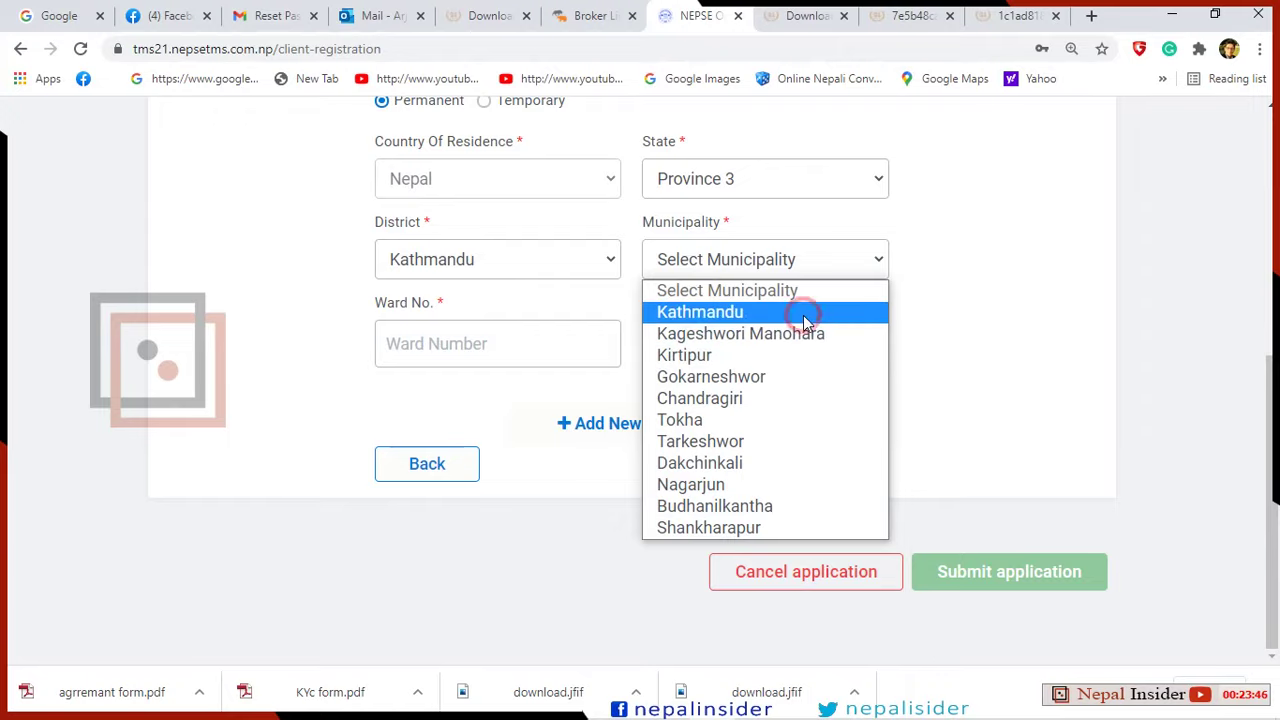
left_click(541, 349)
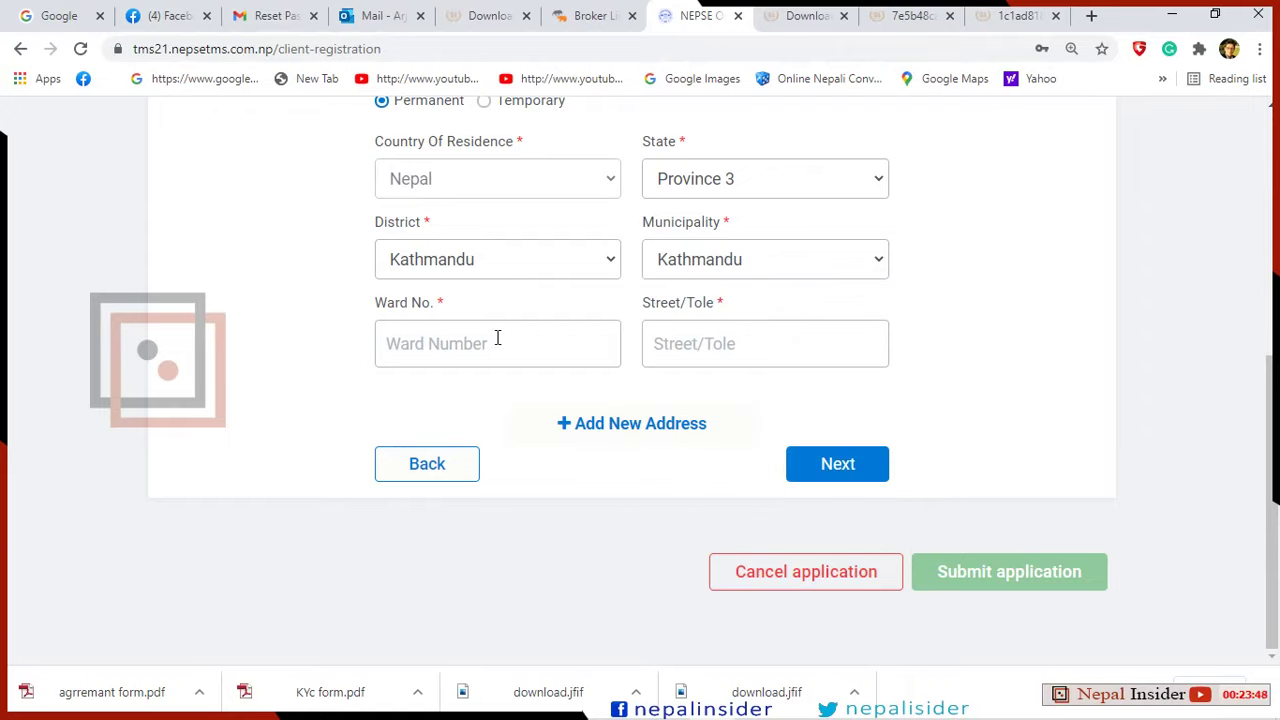
type("20")
left_click(811, 353)
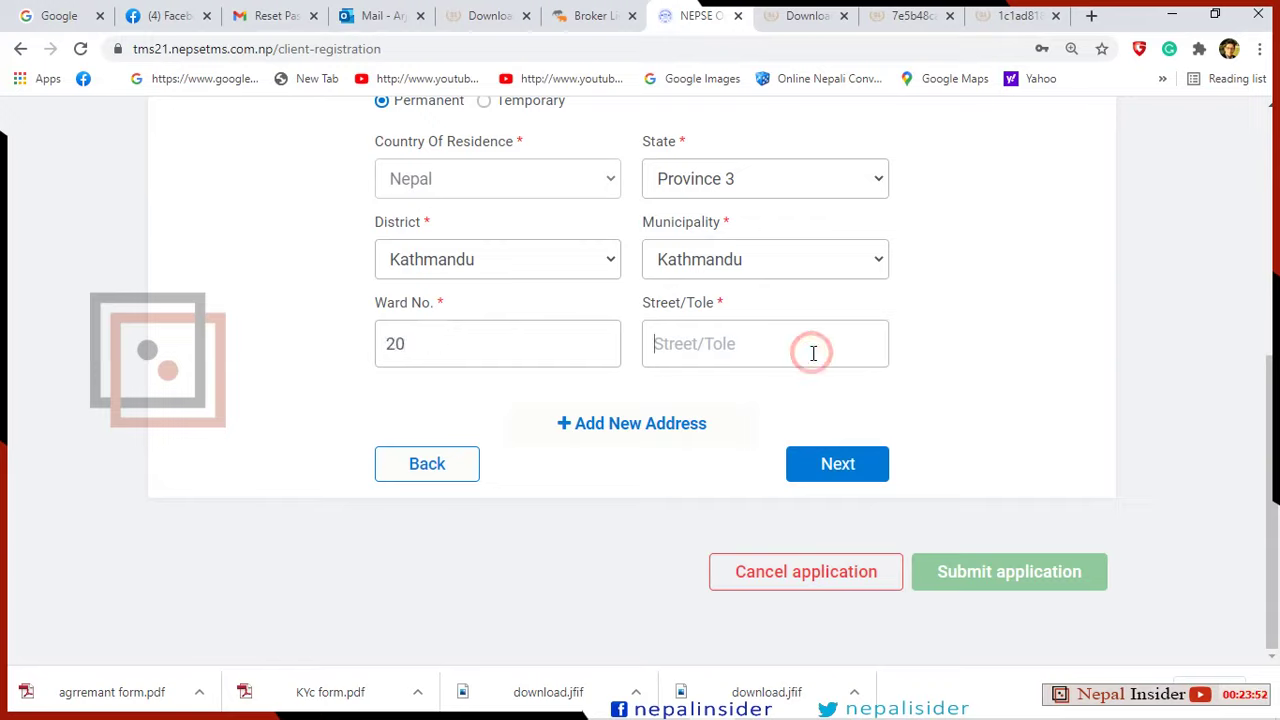
type("Cha")
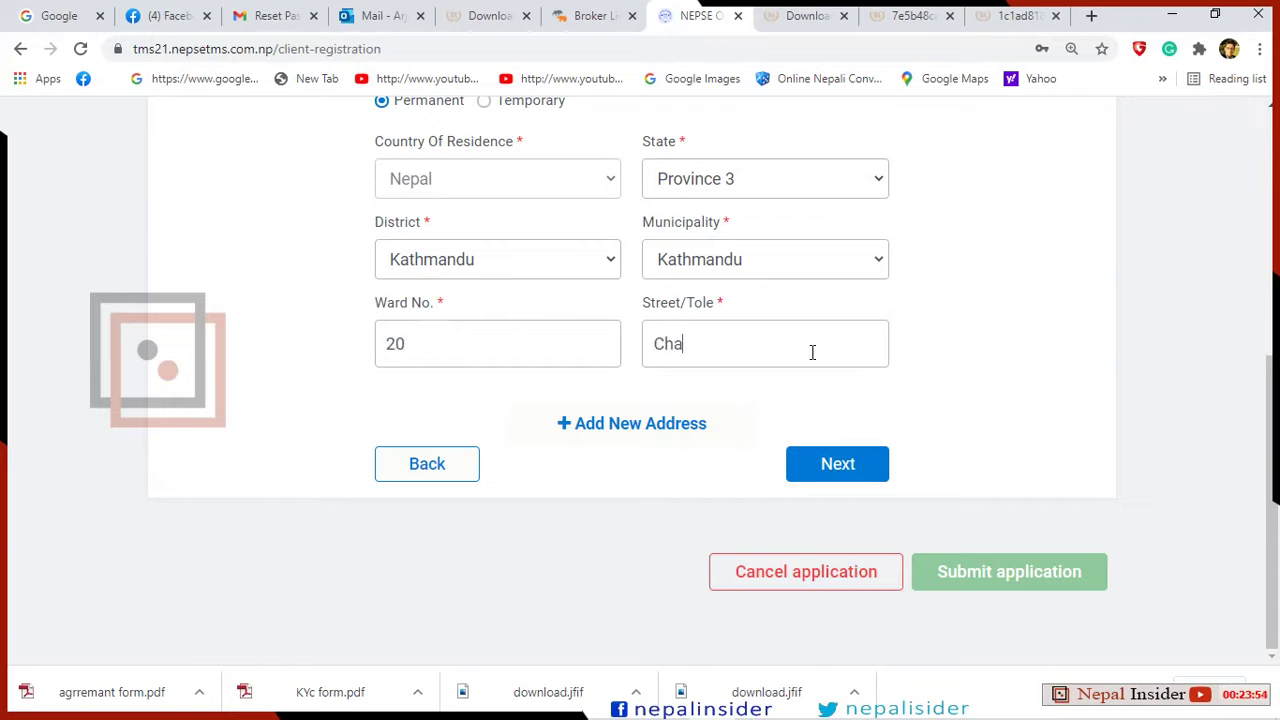
type("bhil")
Advance to Bank Details after briefly revisiting the Individual and Address Details steps.
left_click(863, 469)
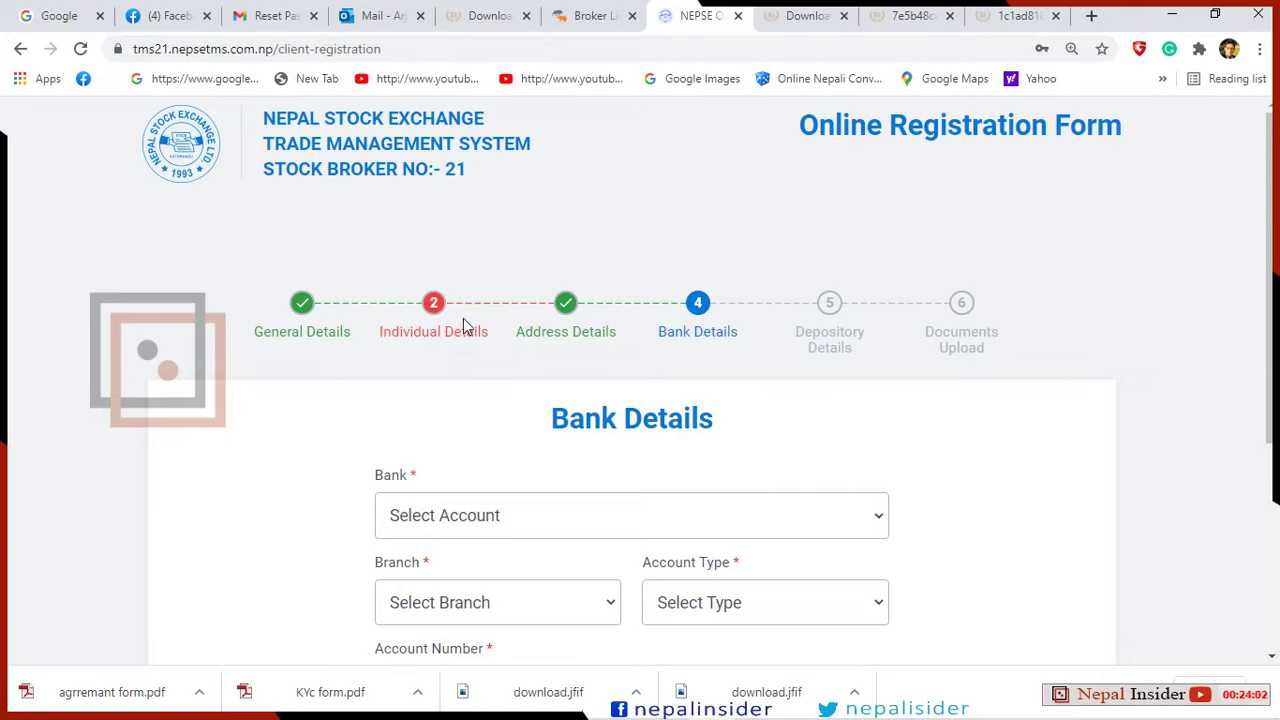
left_click(429, 307)
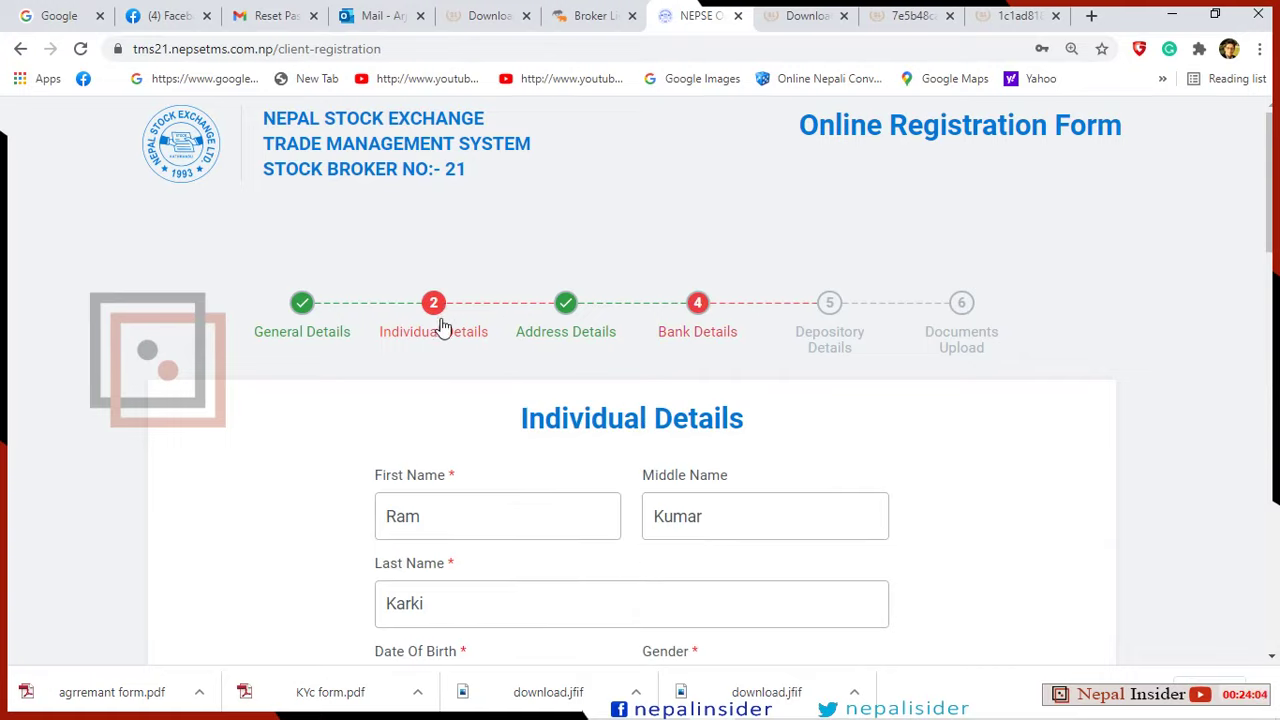
left_click(568, 312)
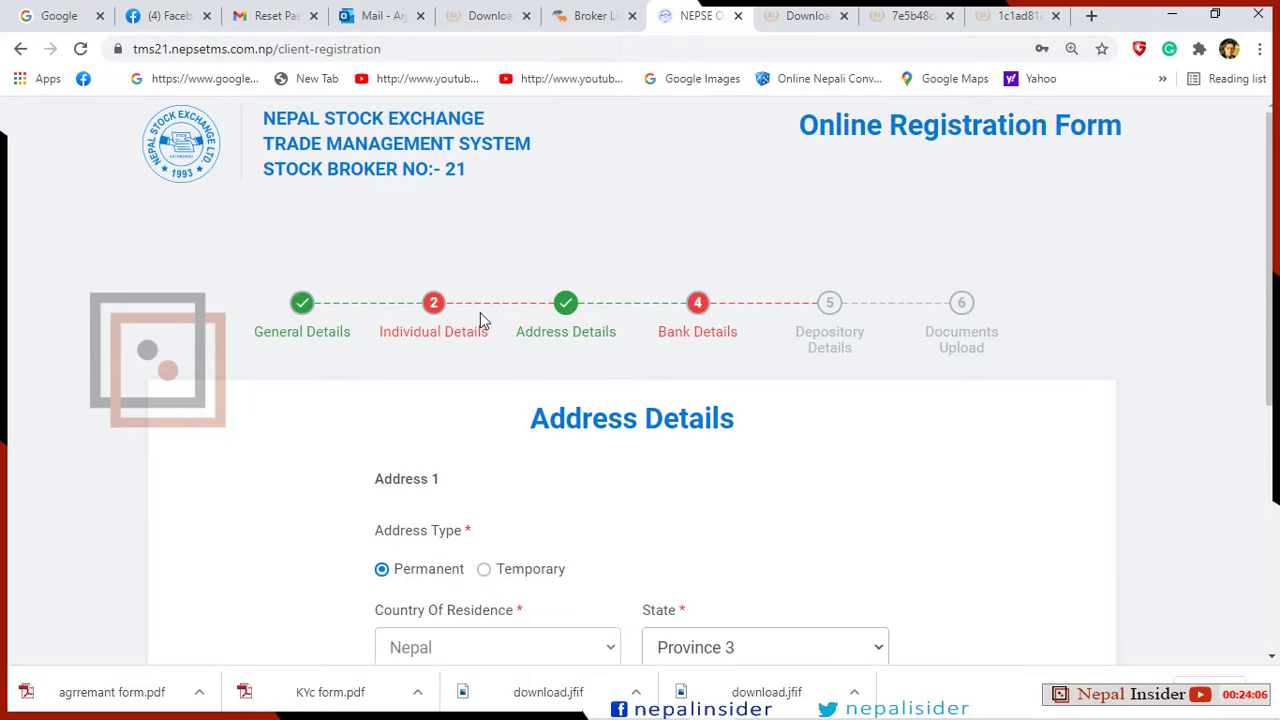
scroll(500, 420, "down", 3)
scroll(558, 468, "down", 1)
scroll(580, 434, "up", 5)
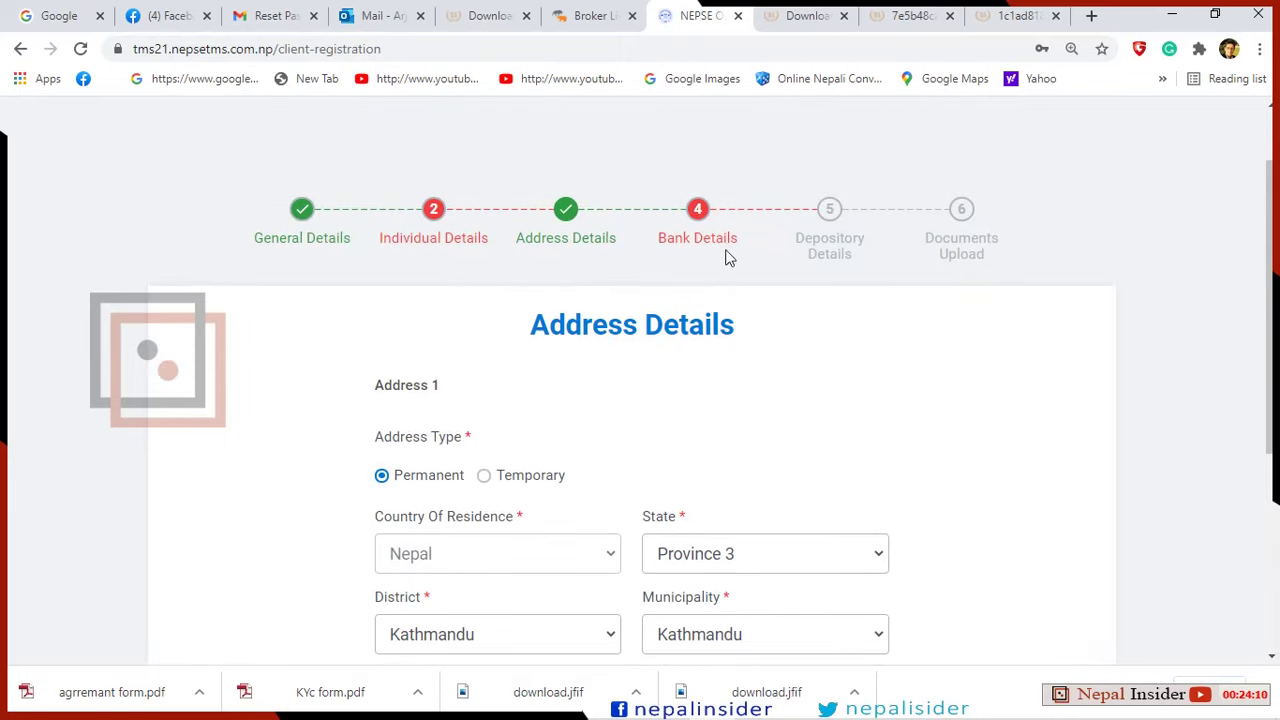
left_click(703, 212)
Choose Century Commercial Bank Limited as the bank and Banepa Branch as the branch.
scroll(691, 331, "down", 2)
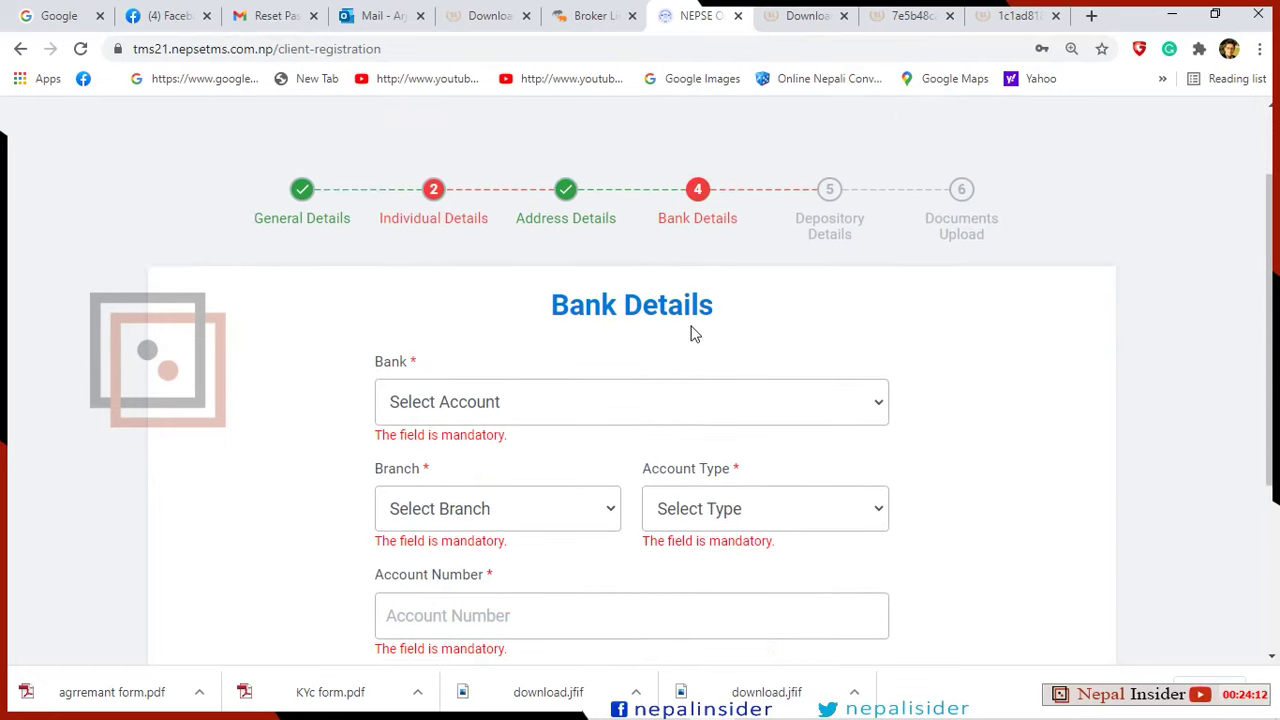
left_click(879, 331)
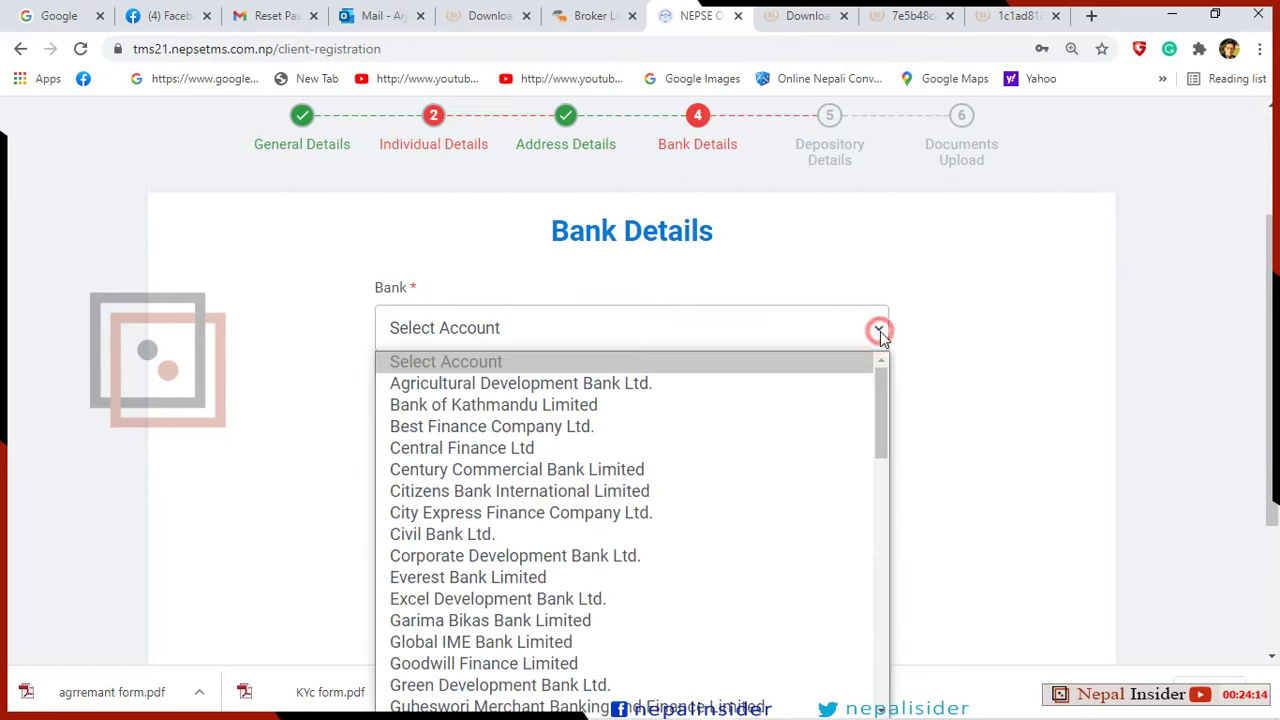
left_click(880, 331)
left_click(880, 331)
left_click(651, 474)
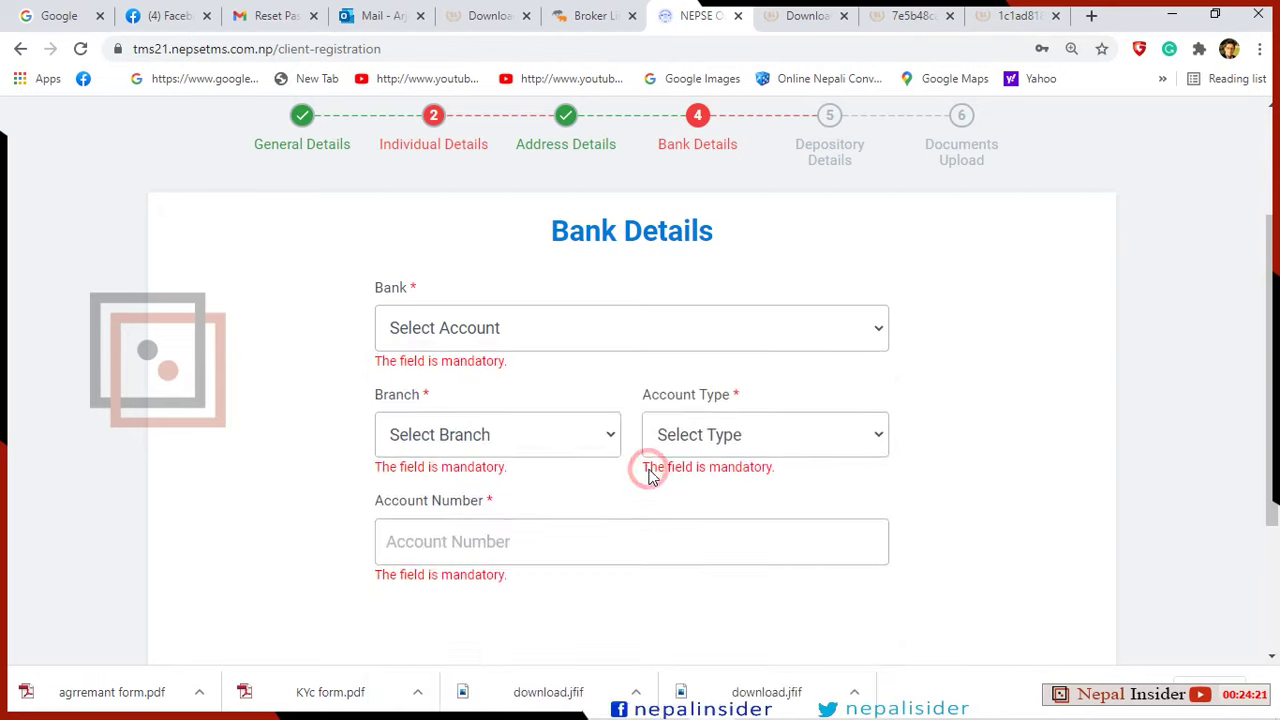
left_click(606, 414)
scroll(570, 386, "down", 1)
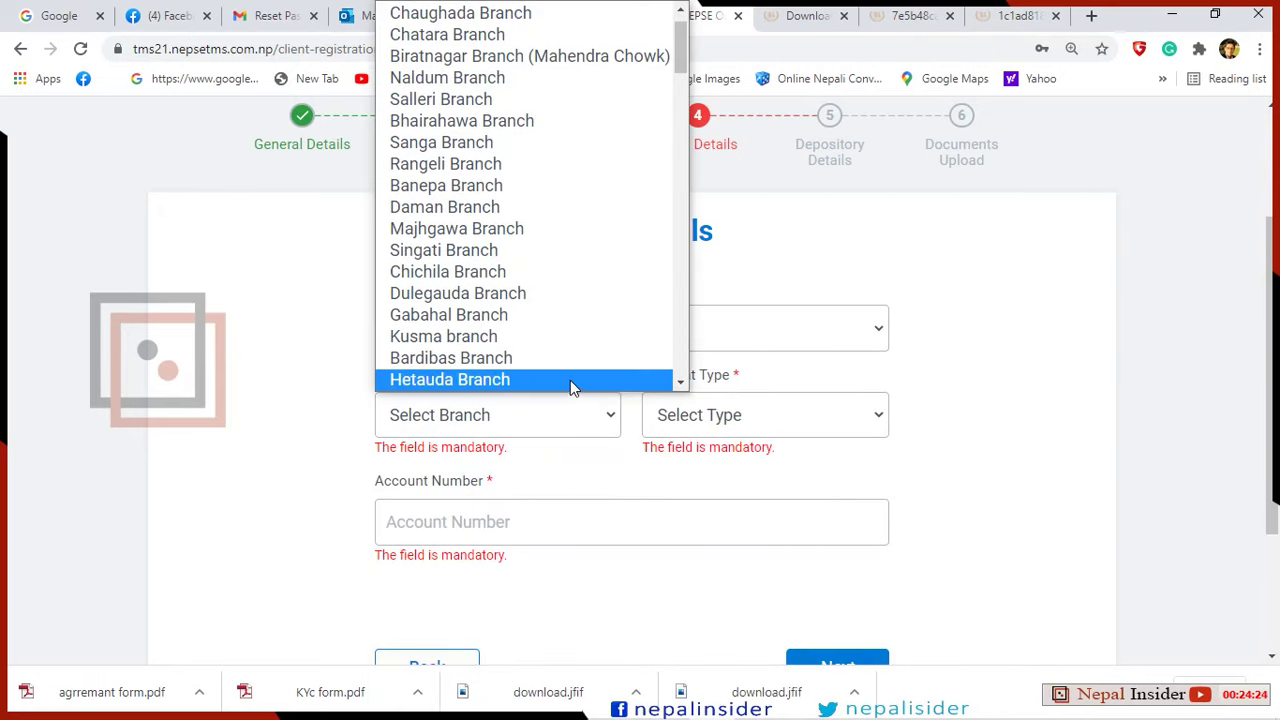
left_click(537, 186)
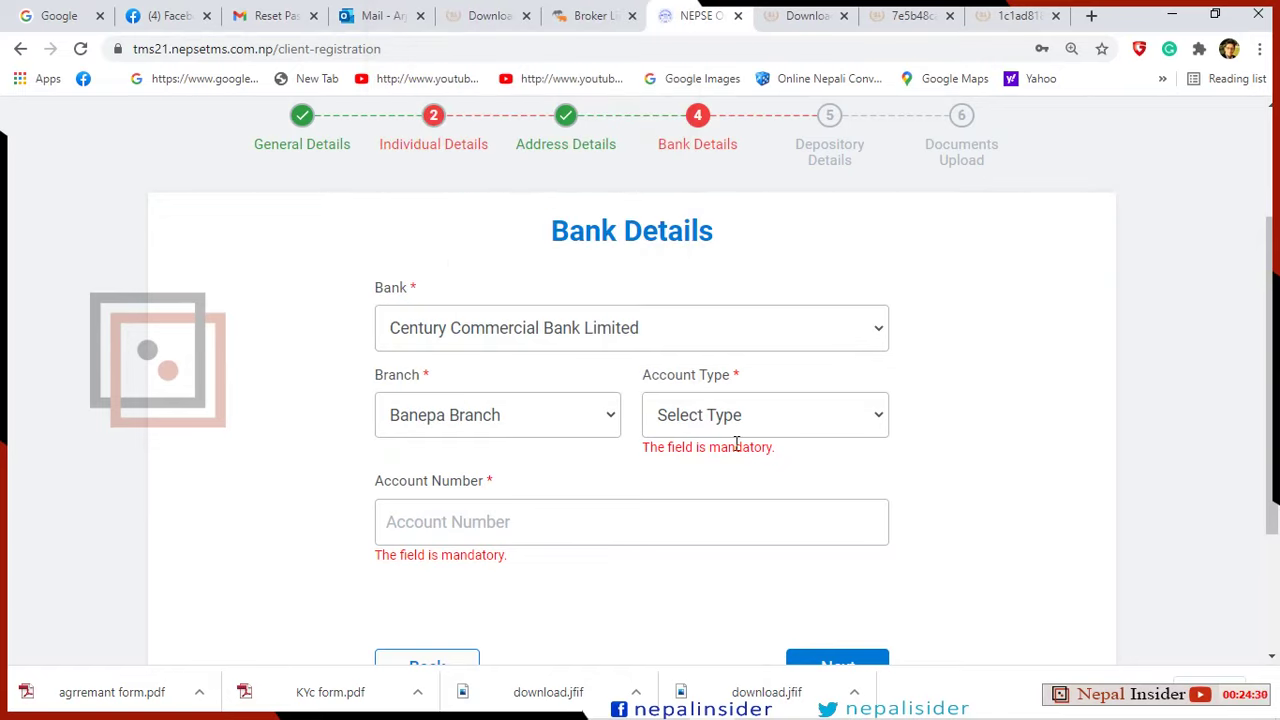
Set the account type to Saving and enter the bank account number.
left_click(878, 417)
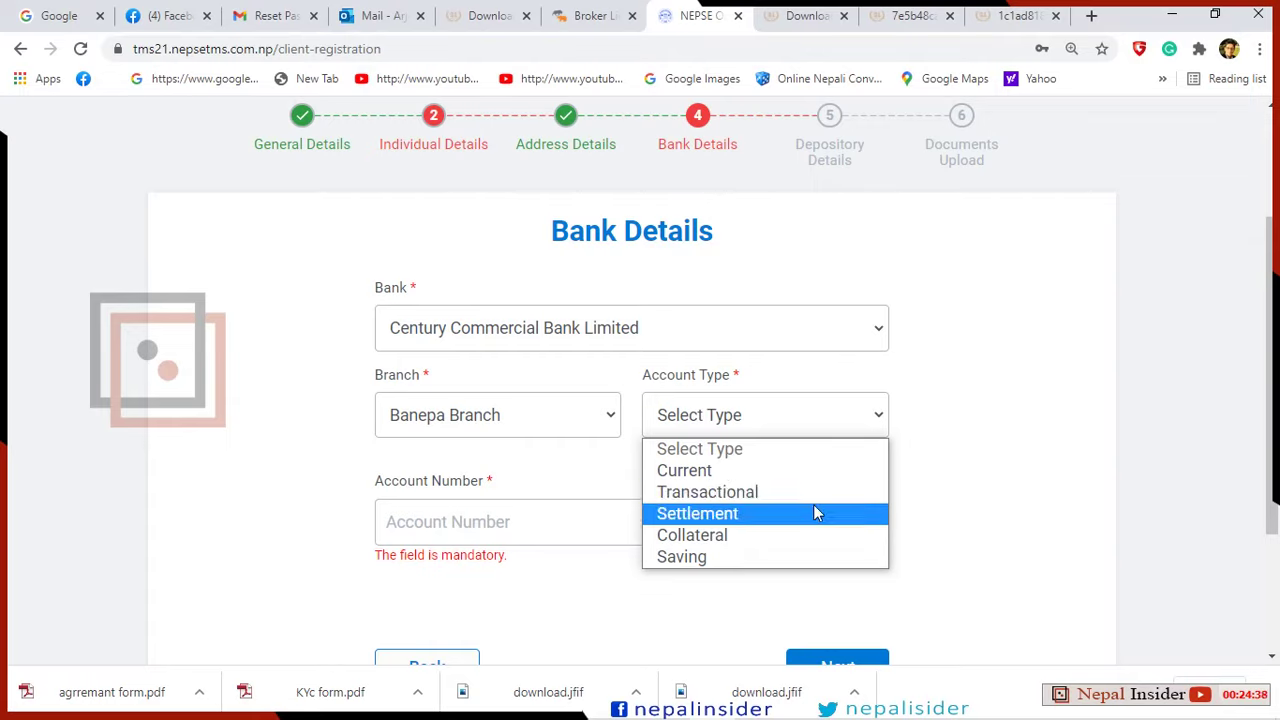
left_click(816, 556)
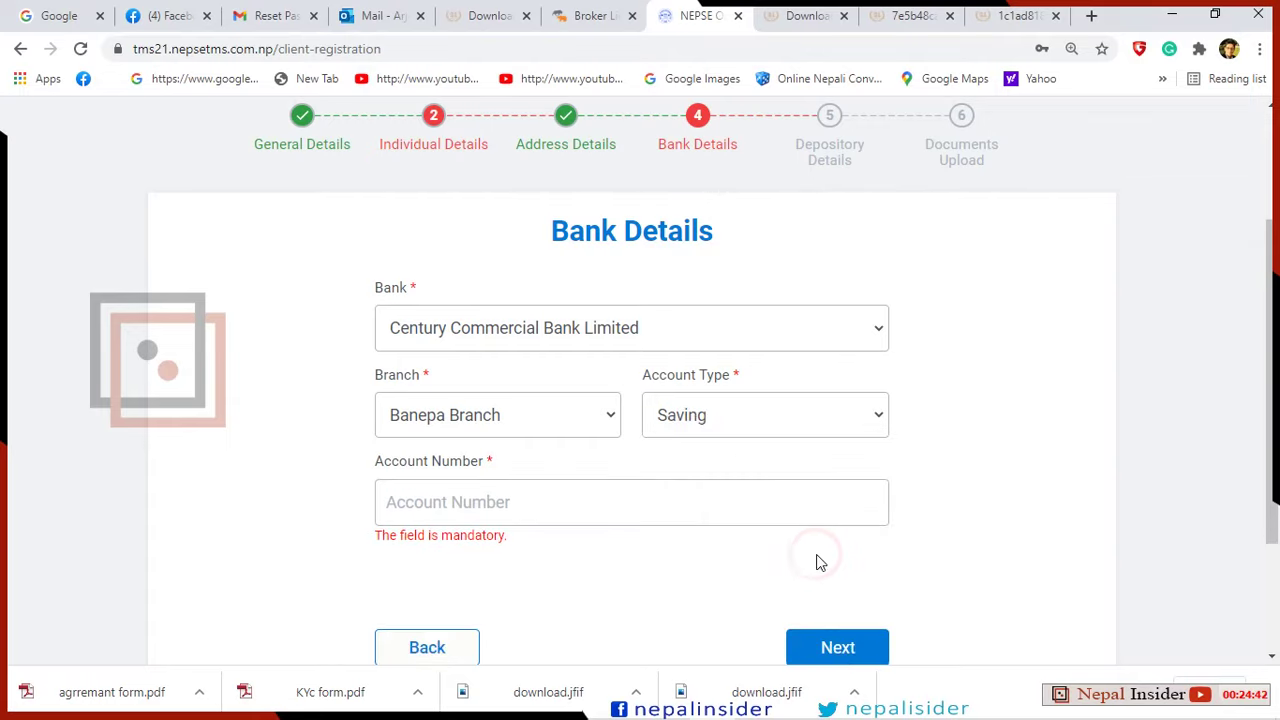
left_click(642, 501)
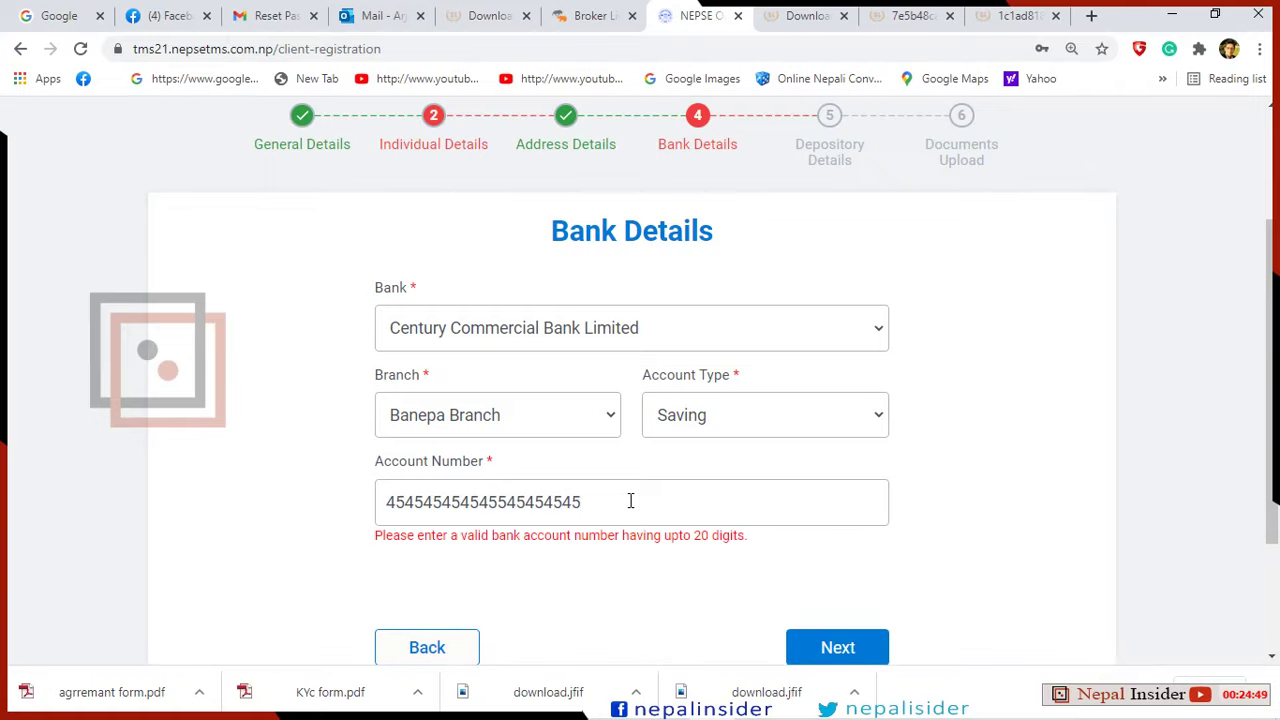
key("BackSpace")
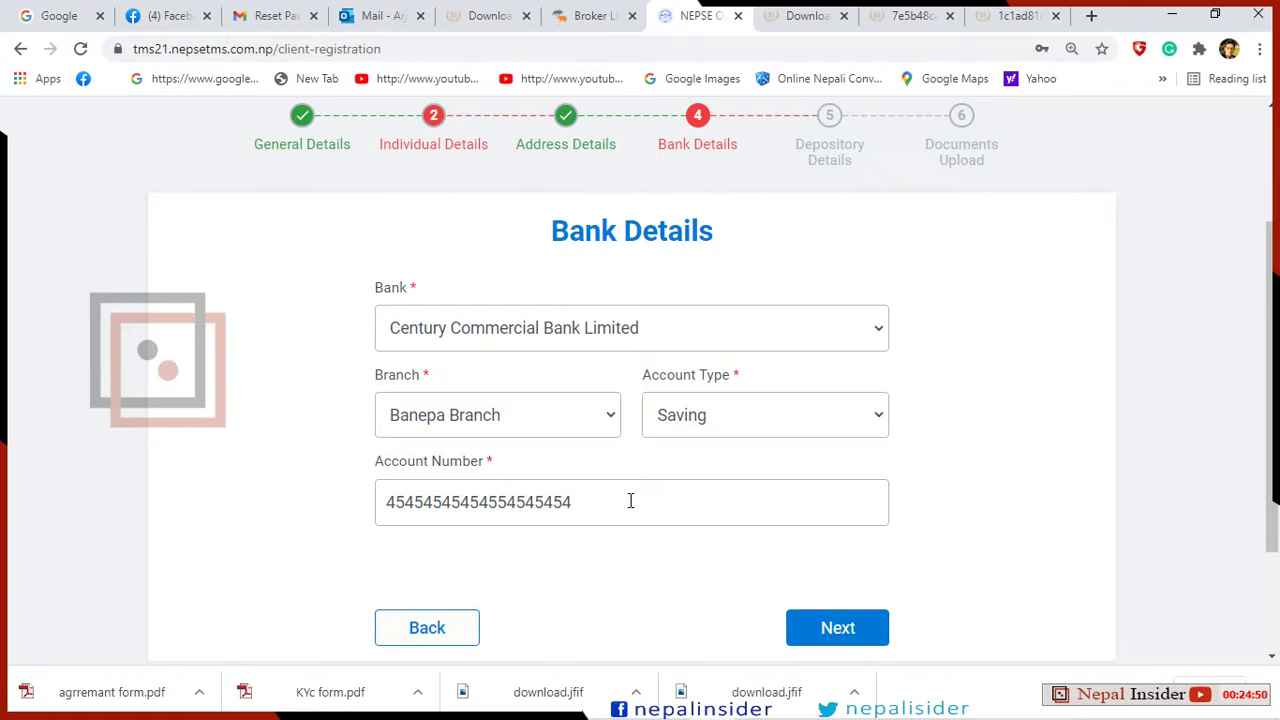
scroll(630, 501, "down", 2)
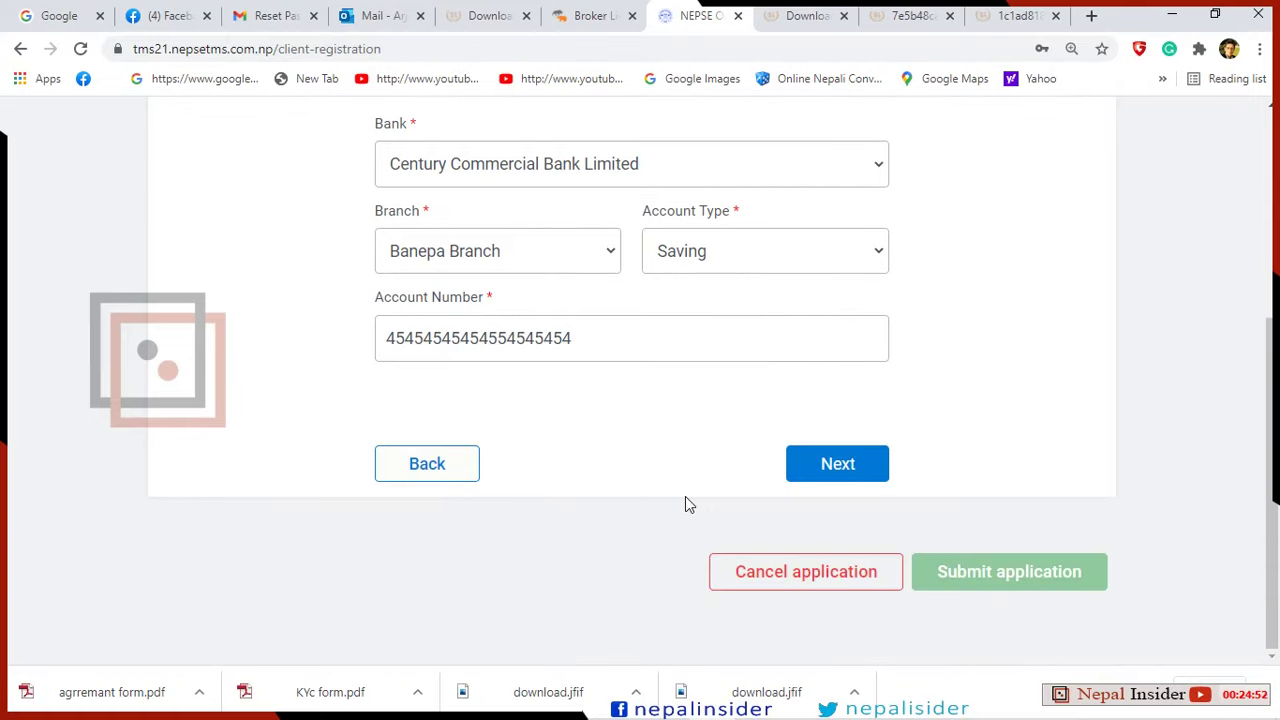
Advance to Depository Details and fill in the BOID number.
left_click(845, 476)
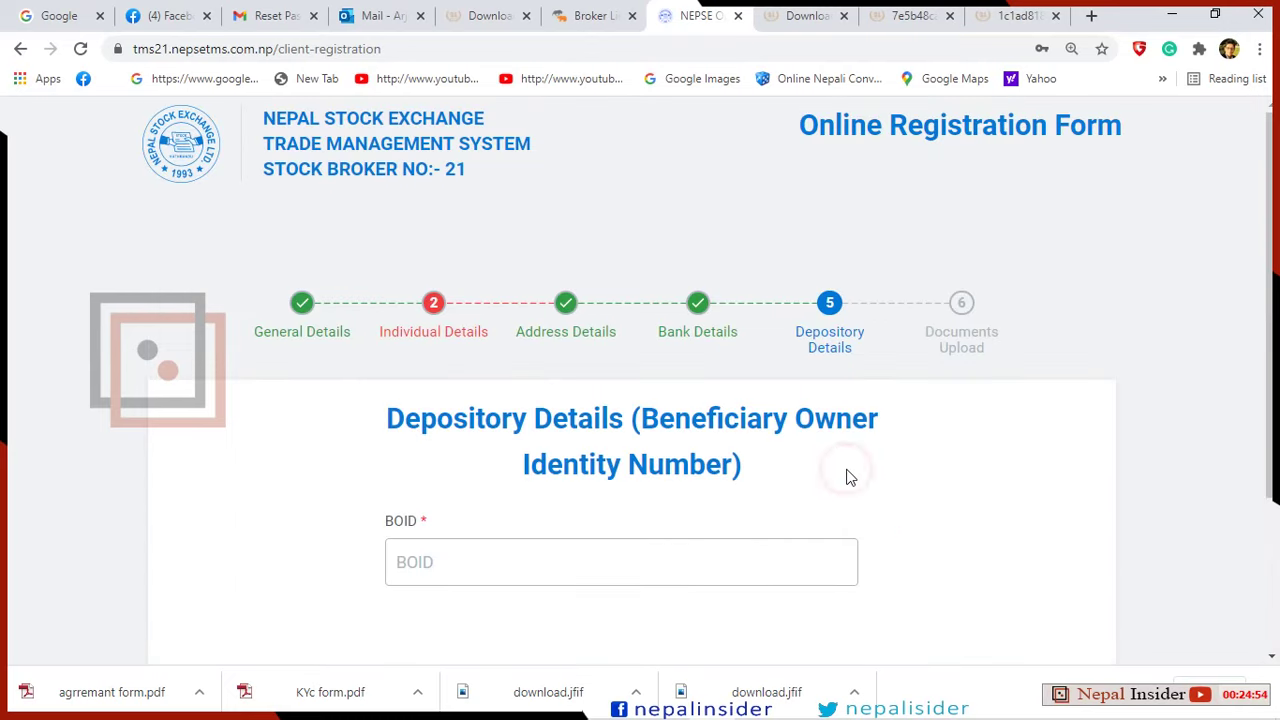
scroll(830, 420, "down", 1)
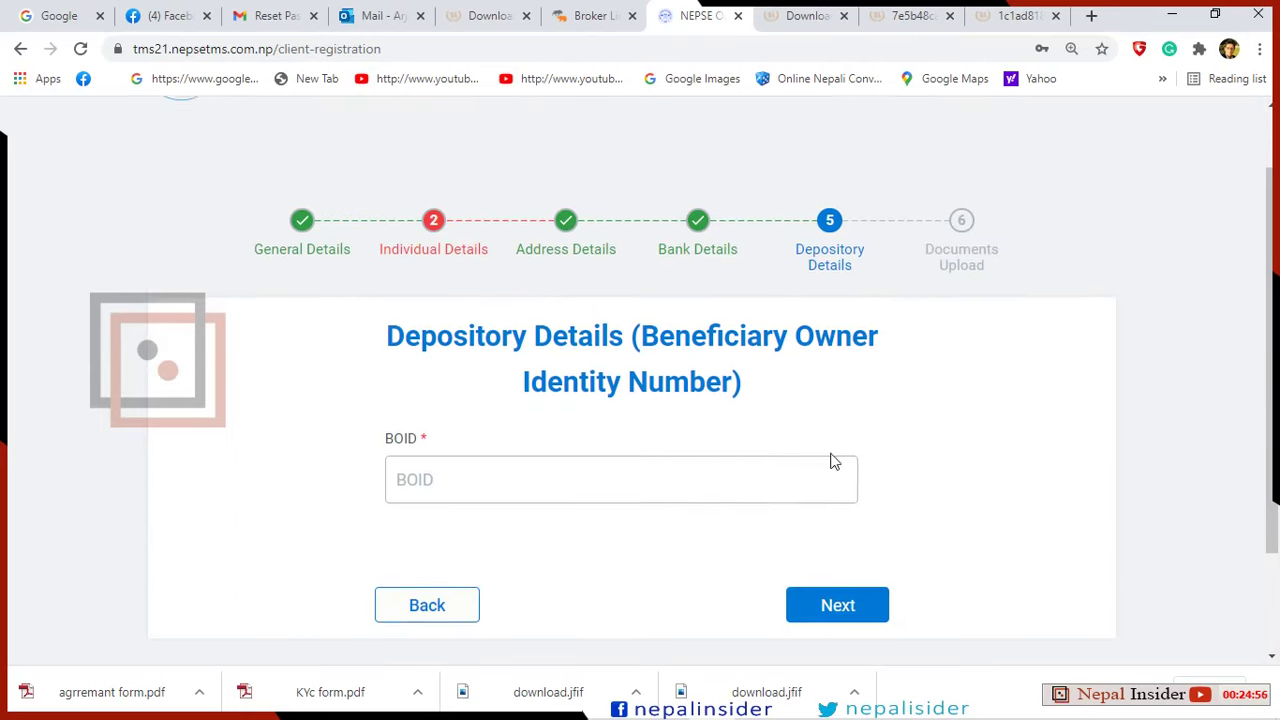
left_click(656, 478)
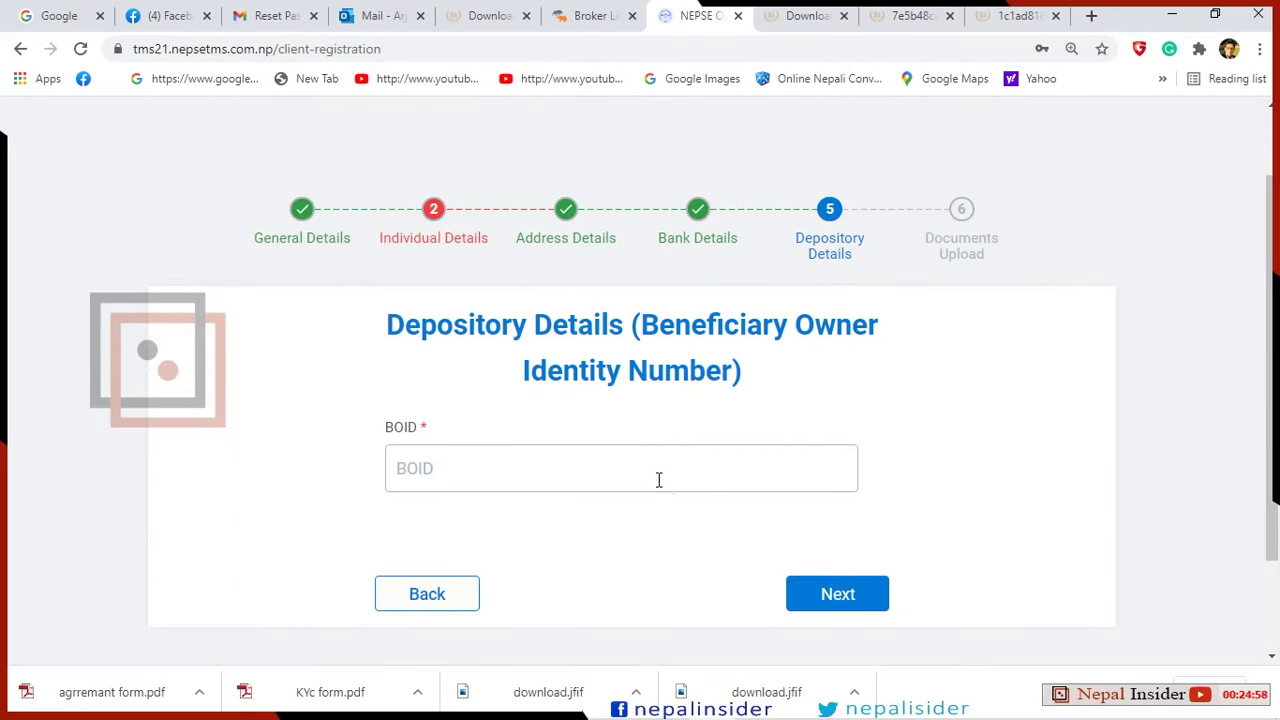
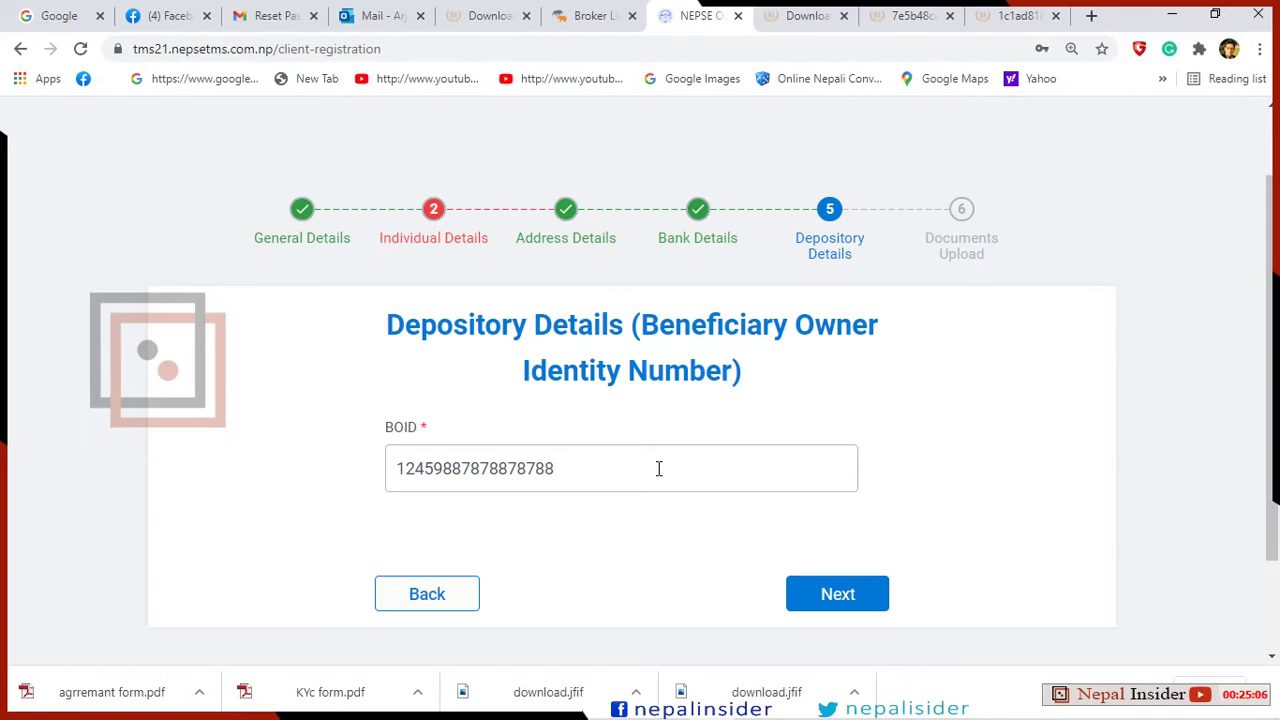
scroll(760, 510, "down", 1)
Go to Documents Upload and add two more Online Trading Agreement Form rows.
left_click(849, 511)
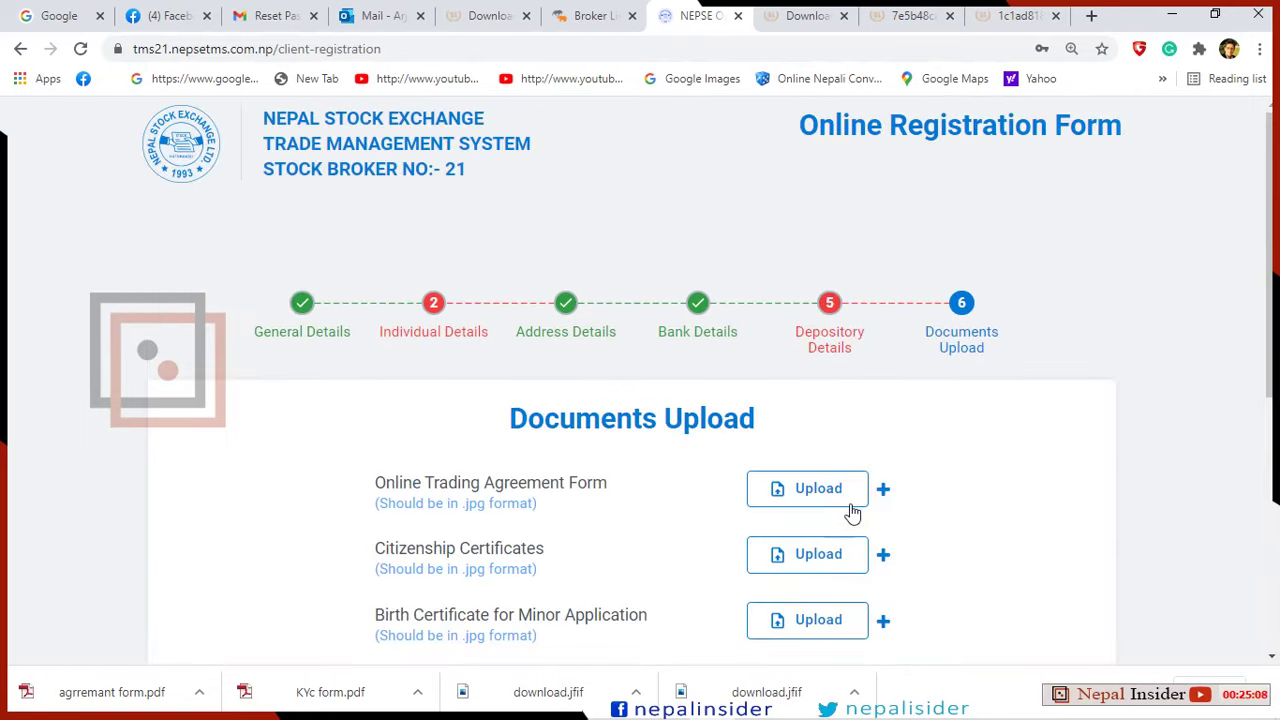
scroll(933, 508, "down", 1)
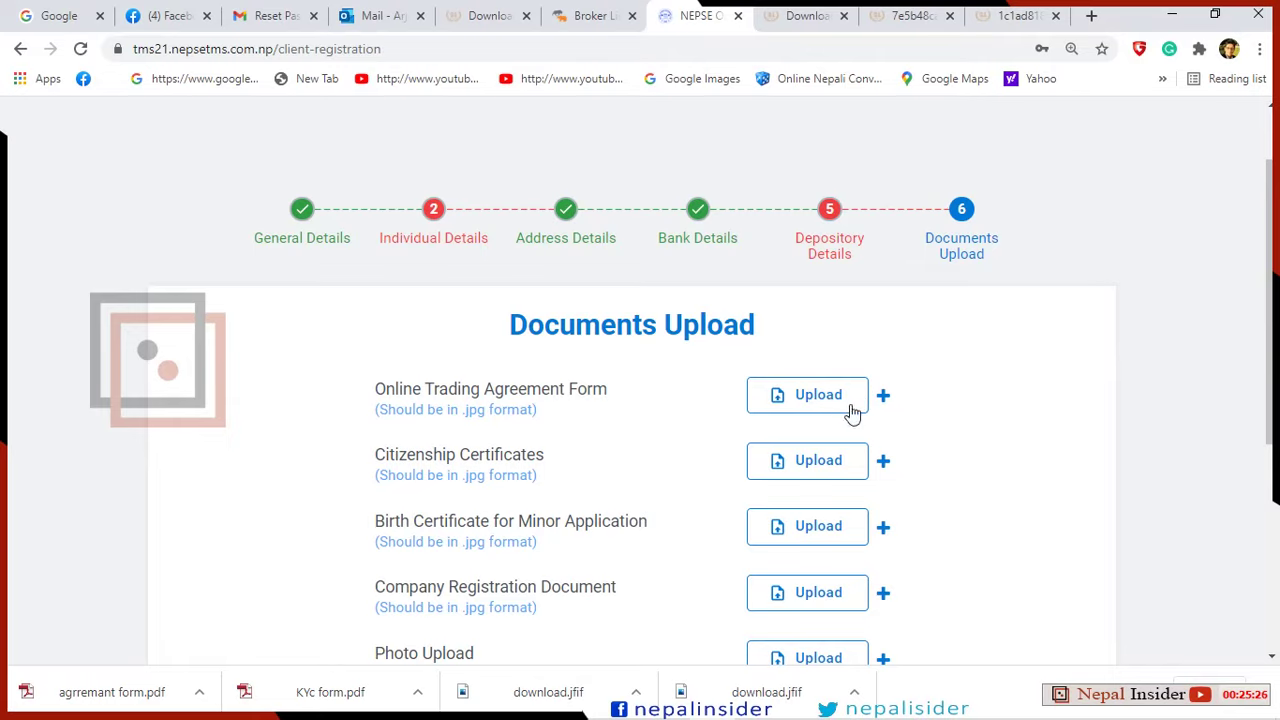
left_click(883, 396)
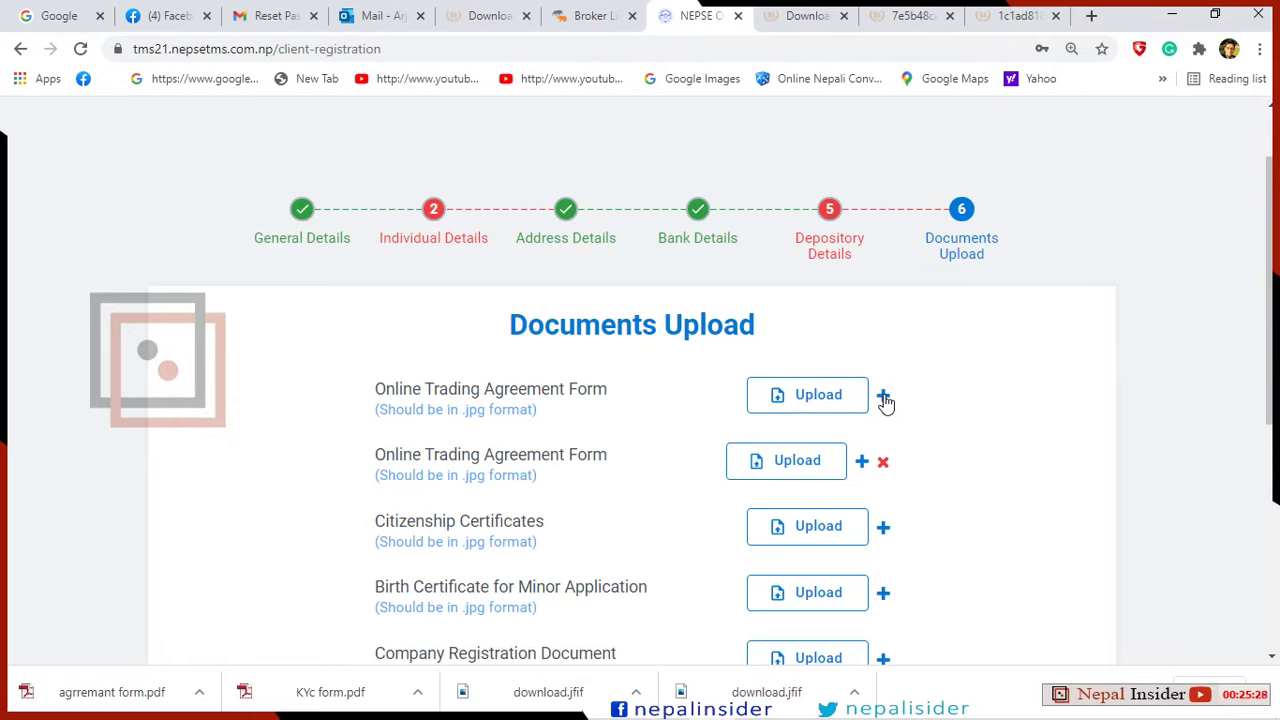
left_click(884, 397)
scroll(885, 400, "down", 1)
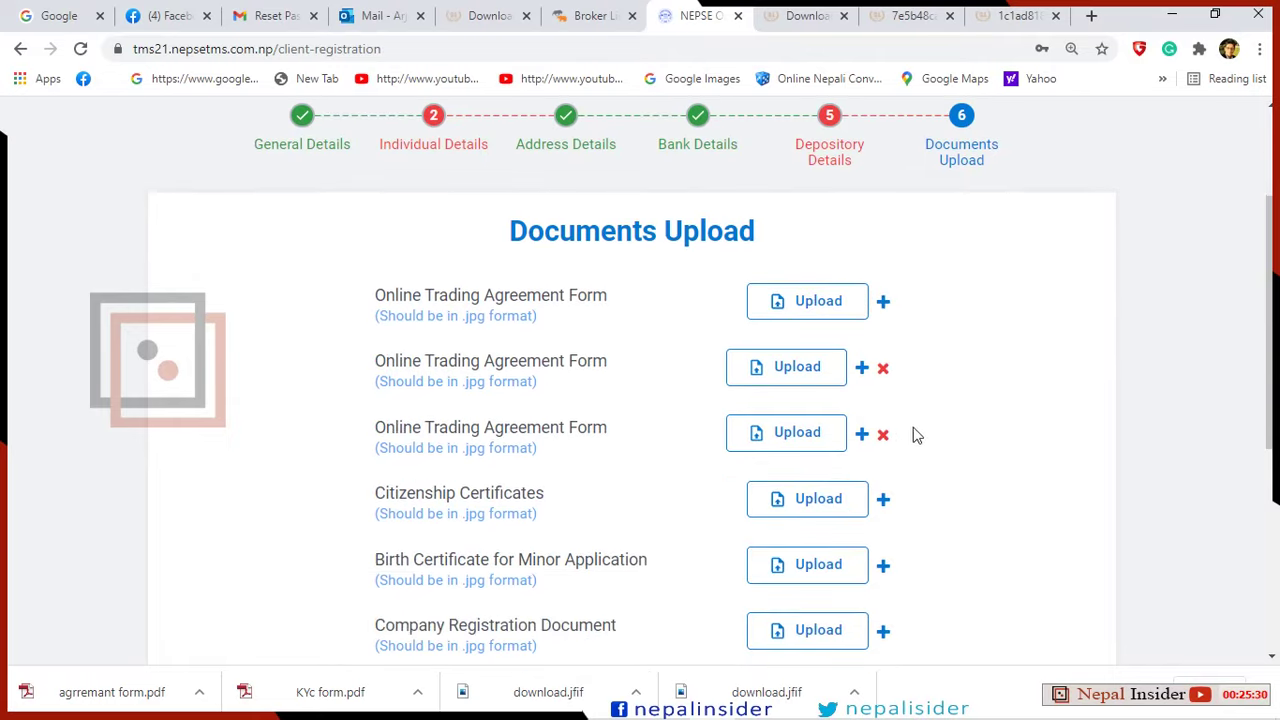
Upload Agreement form-1.jpg from Desktop\NEPSE-BROKER-AC-blurred to the first agreement row.
left_click(820, 304)
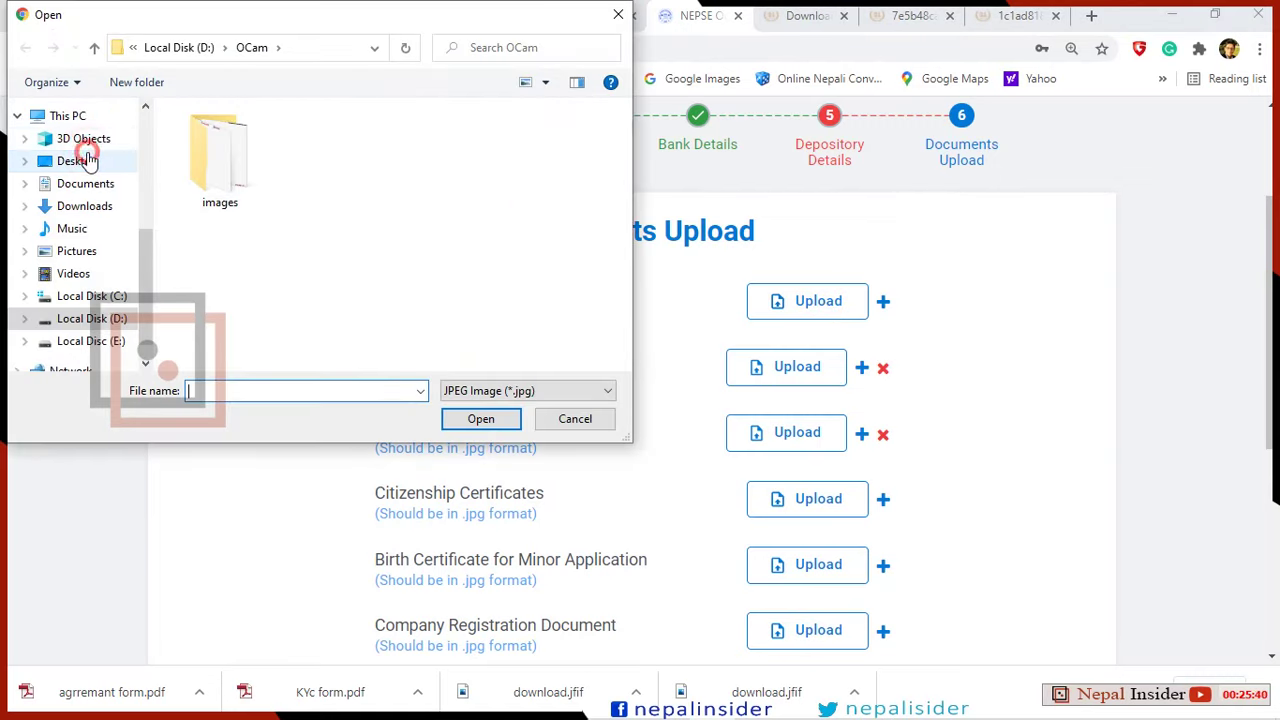
left_click(78, 161)
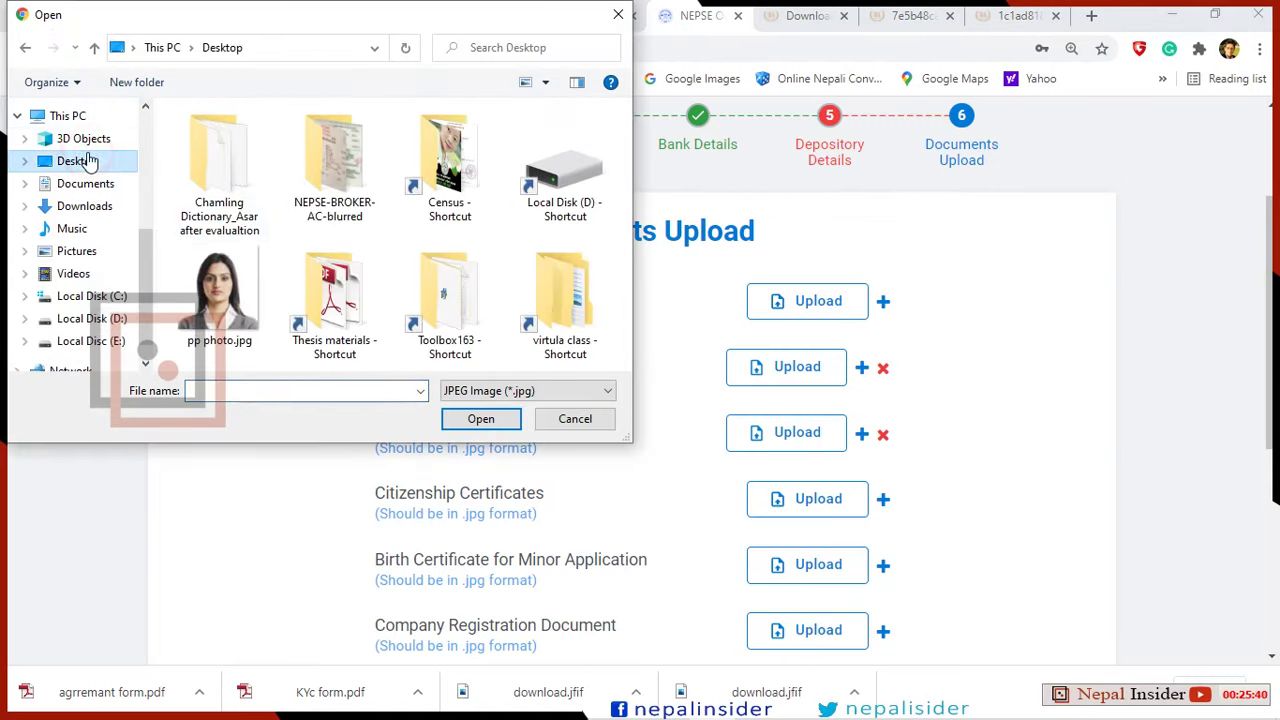
left_click(335, 189)
double_click(335, 189)
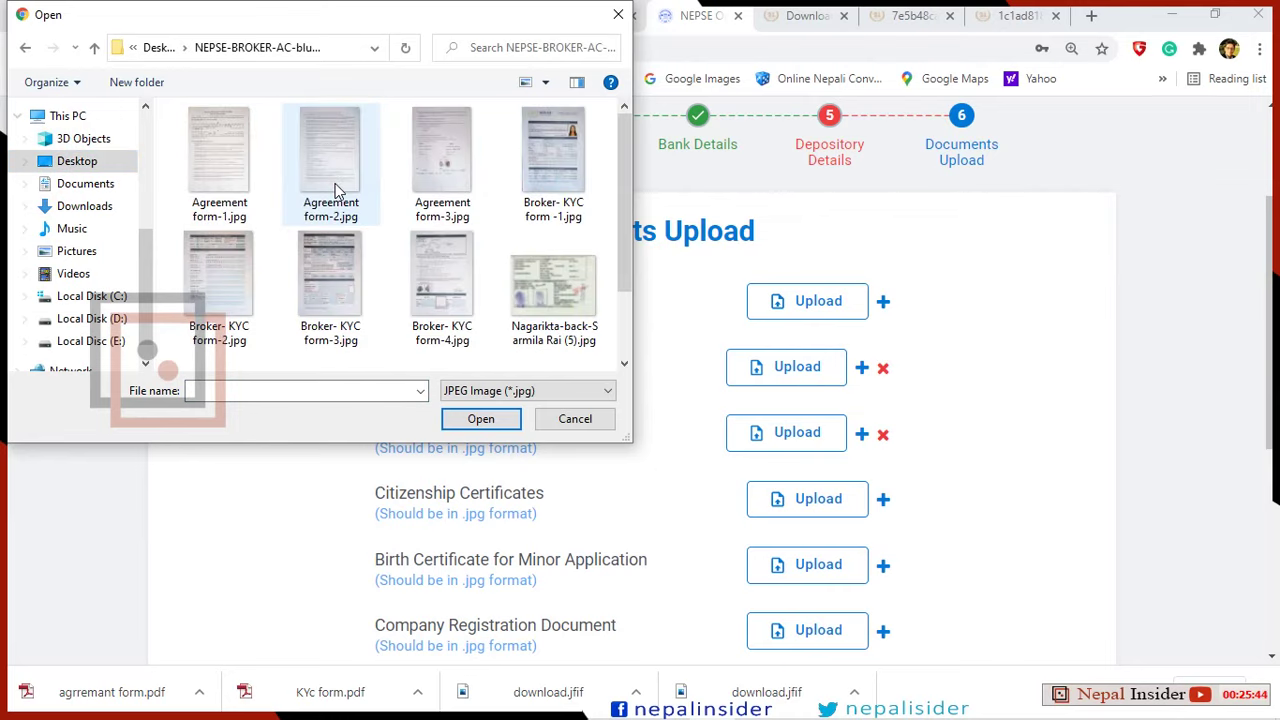
scroll(466, 286, "down", 2)
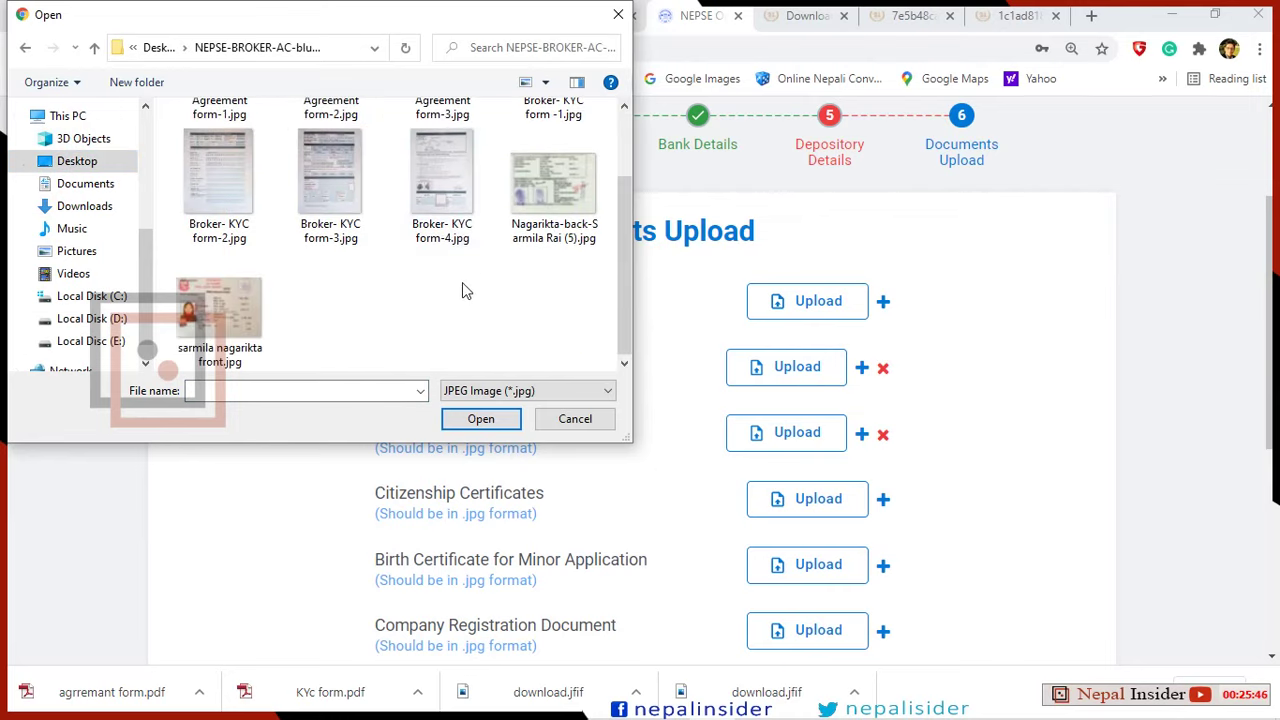
scroll(462, 282, "up", 2)
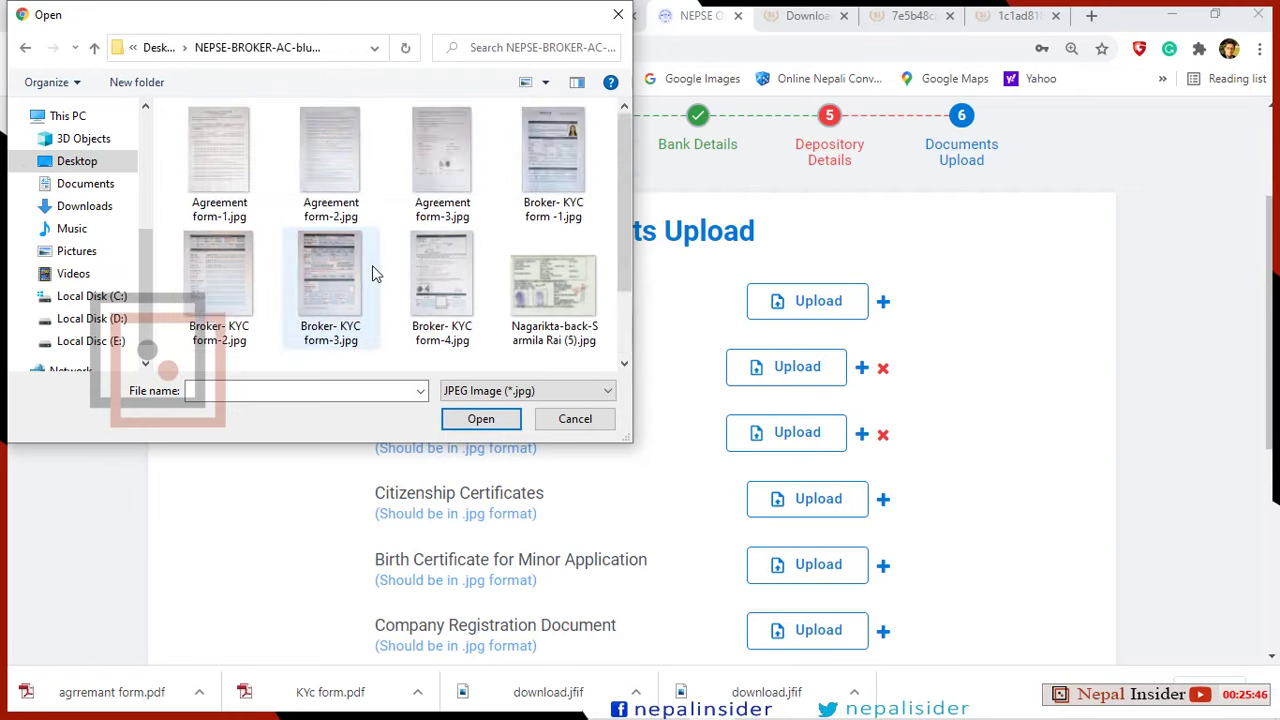
left_click(225, 187)
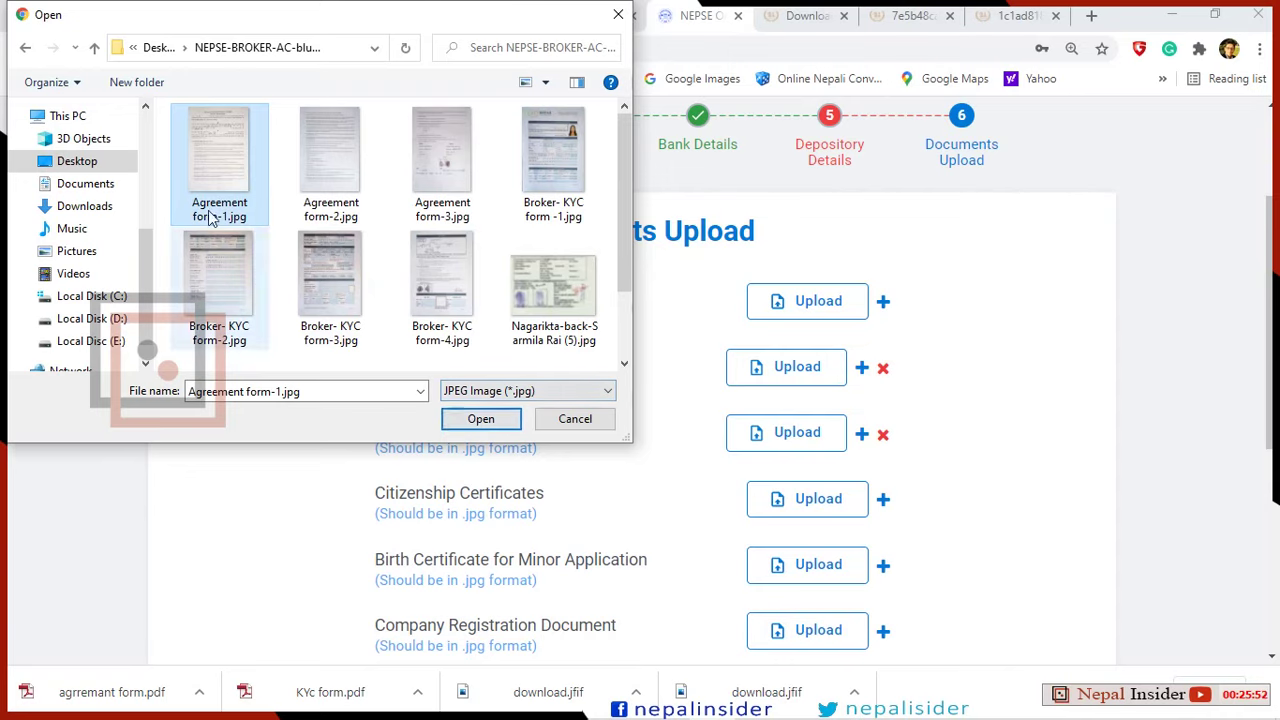
left_click(470, 418)
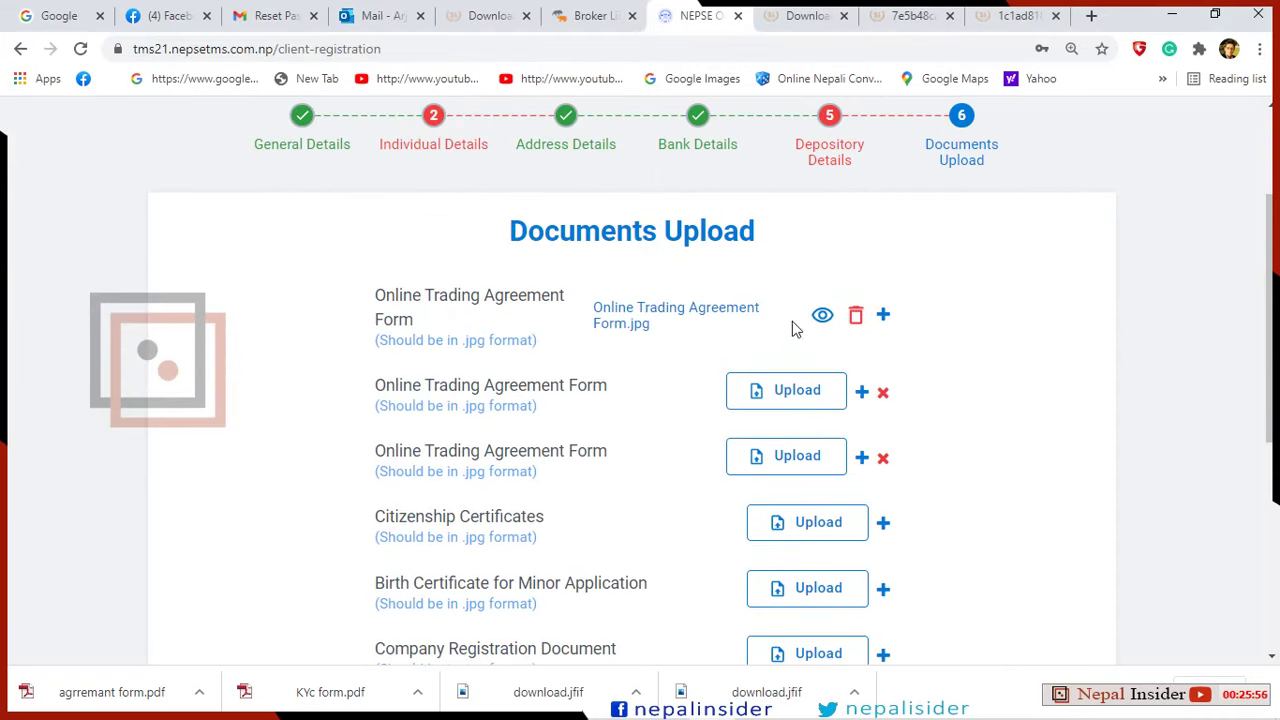
Upload Agreement form-2.jpg and Agreement form-3.jpg to the second and third rows.
left_click(789, 390)
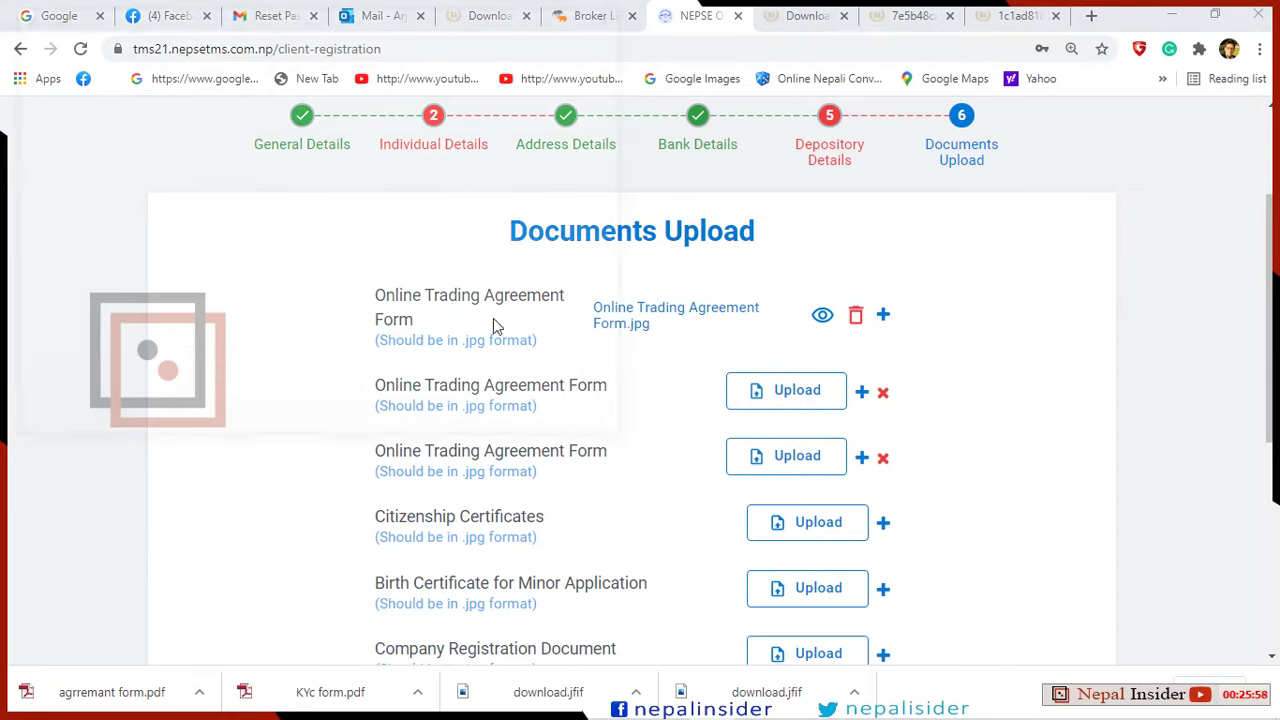
left_click(331, 160)
left_click(480, 418)
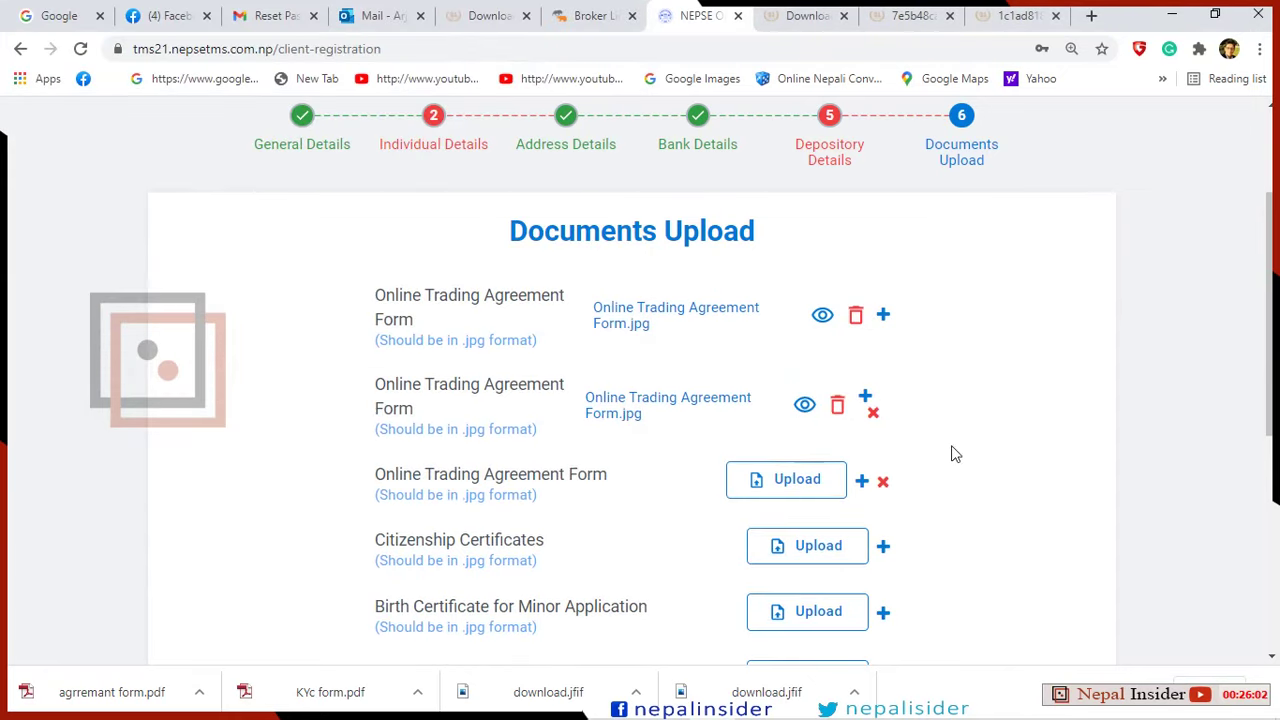
left_click(785, 482)
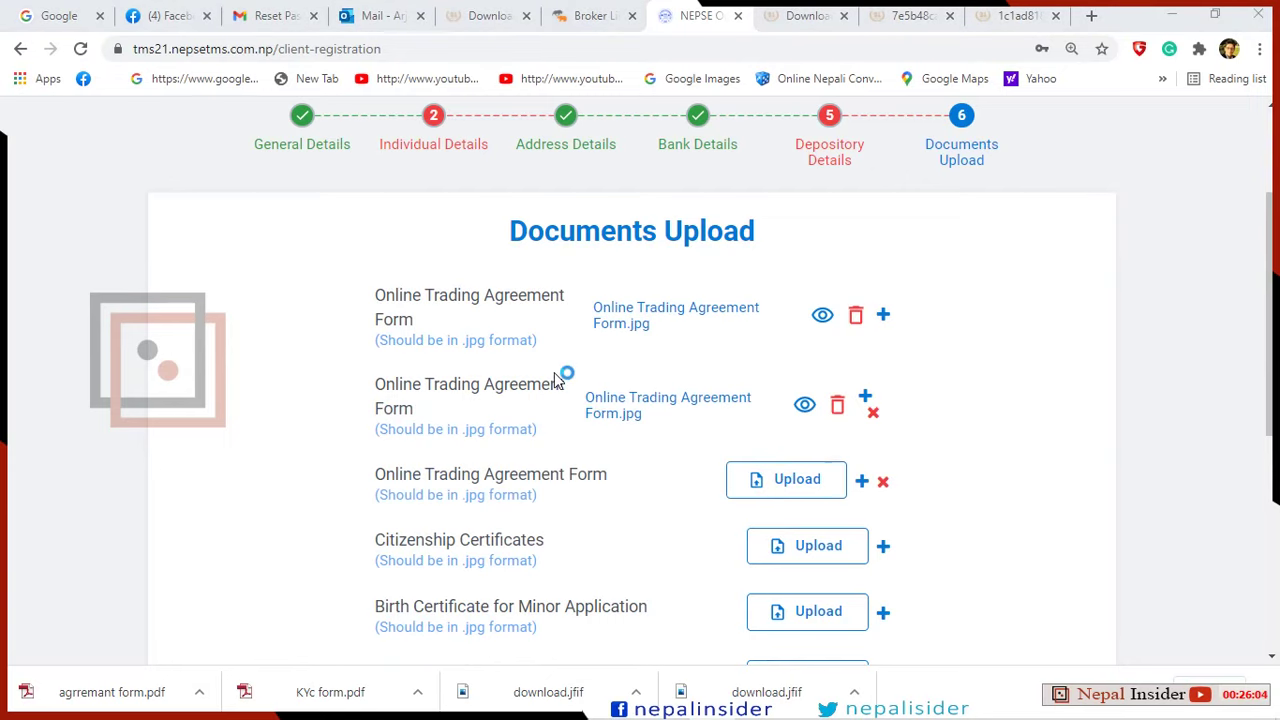
left_click(447, 186)
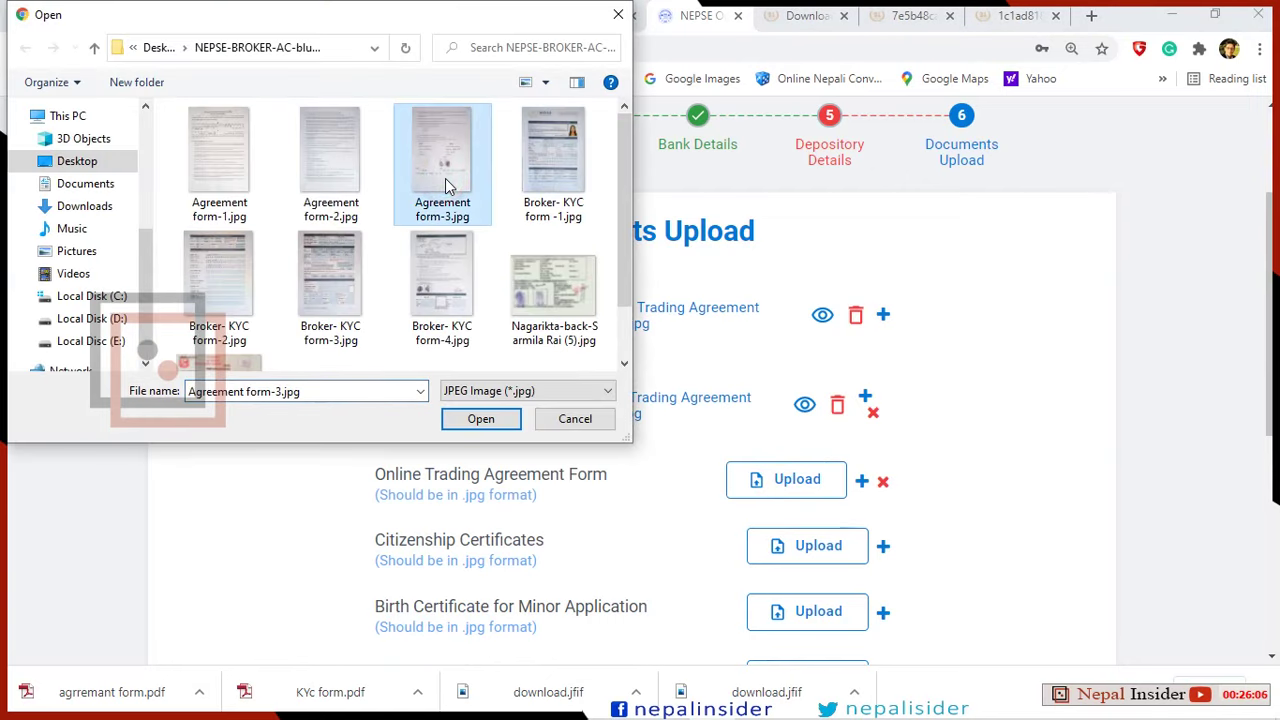
left_click(484, 419)
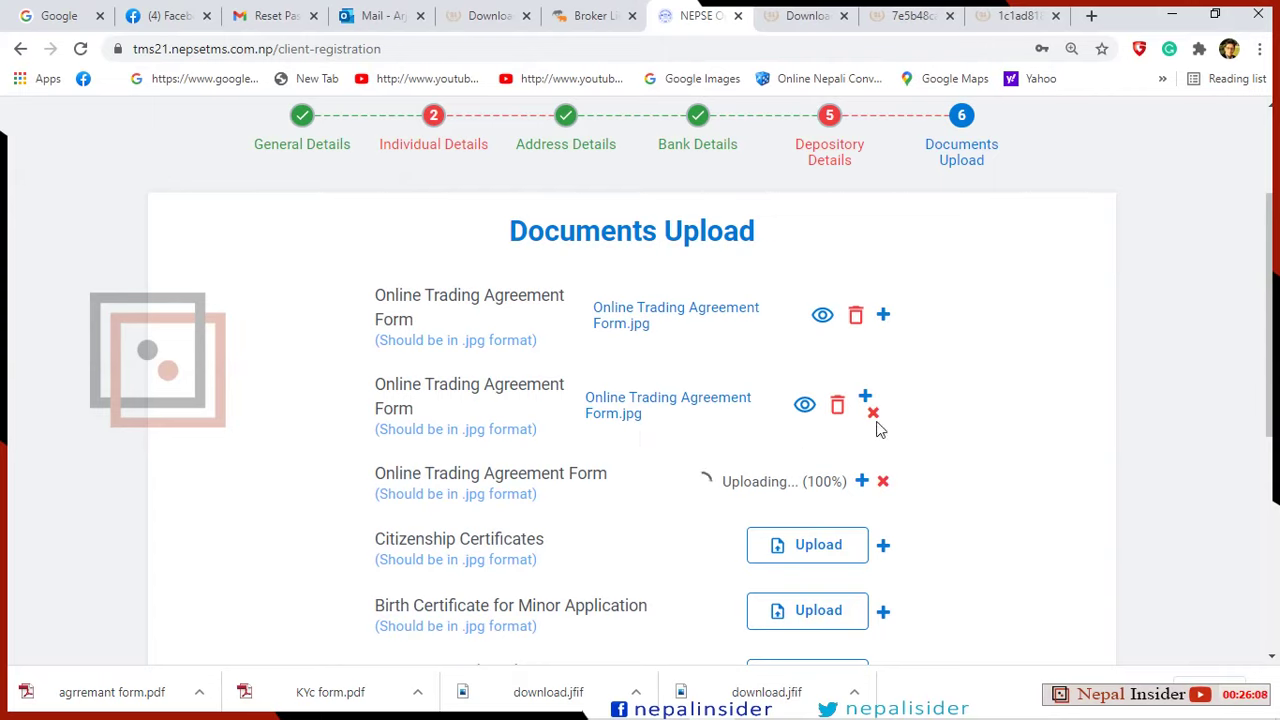
Preview the third uploaded agreement form and return to the registration form.
scroll(1006, 414, "down", 1)
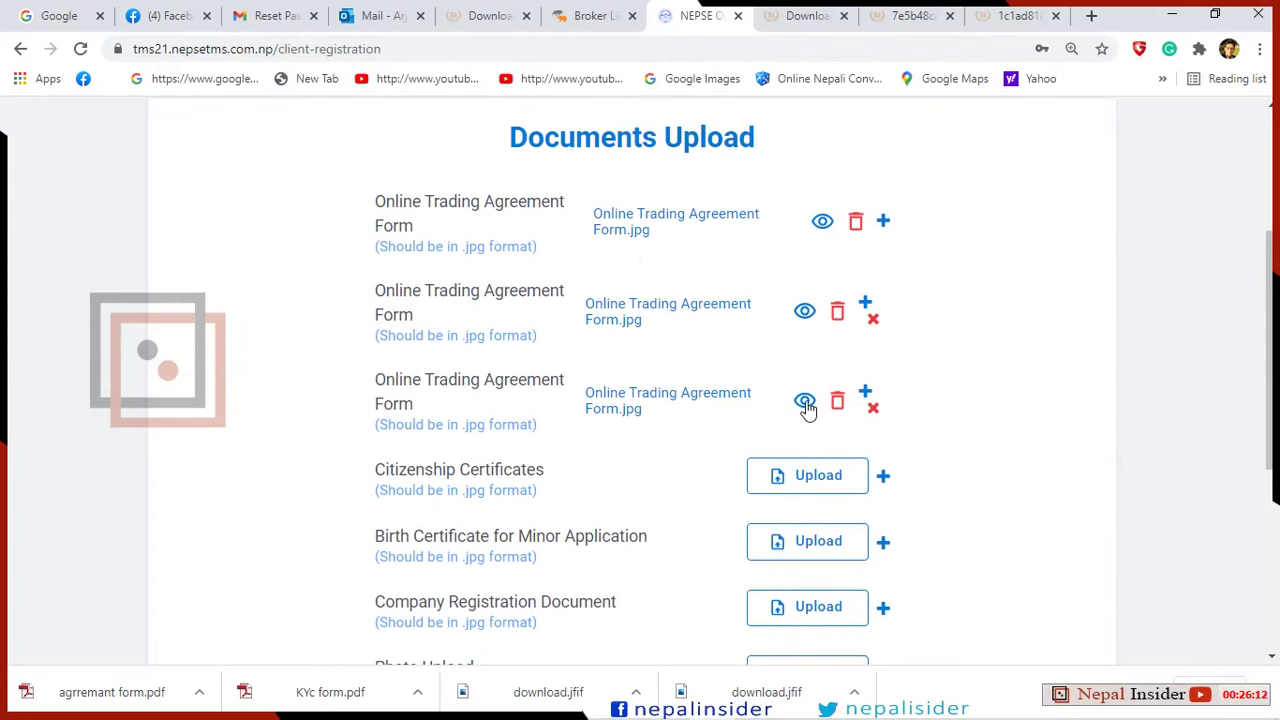
left_click(805, 402)
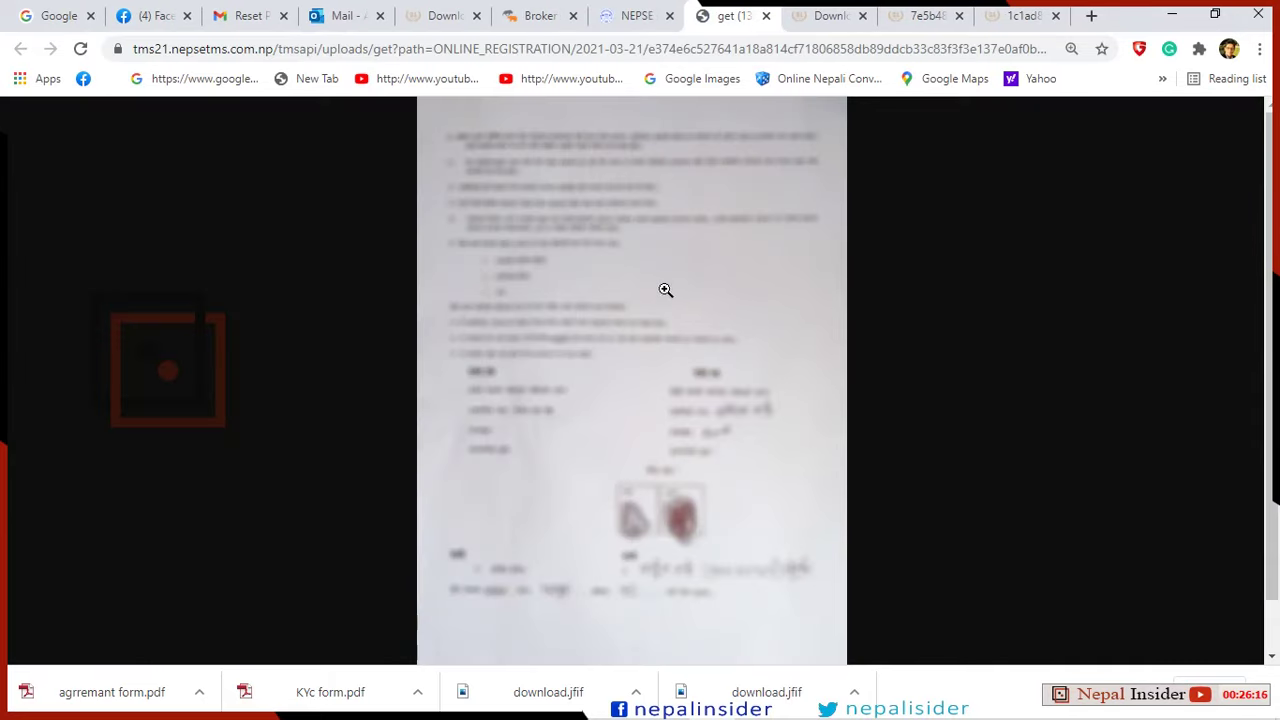
left_click(645, 22)
Add a second Citizenship Certificates row and upload the front and back citizenship scans to them.
scroll(810, 390, "down", 3)
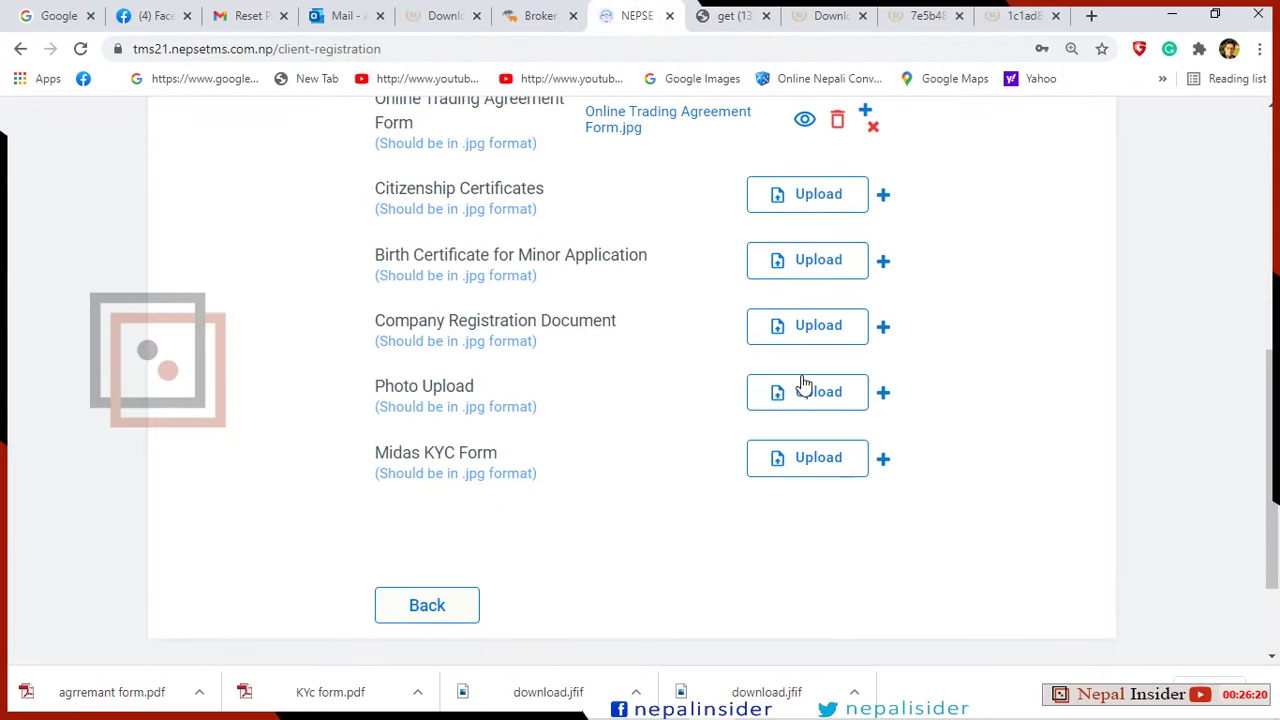
scroll(680, 363, "up", 1)
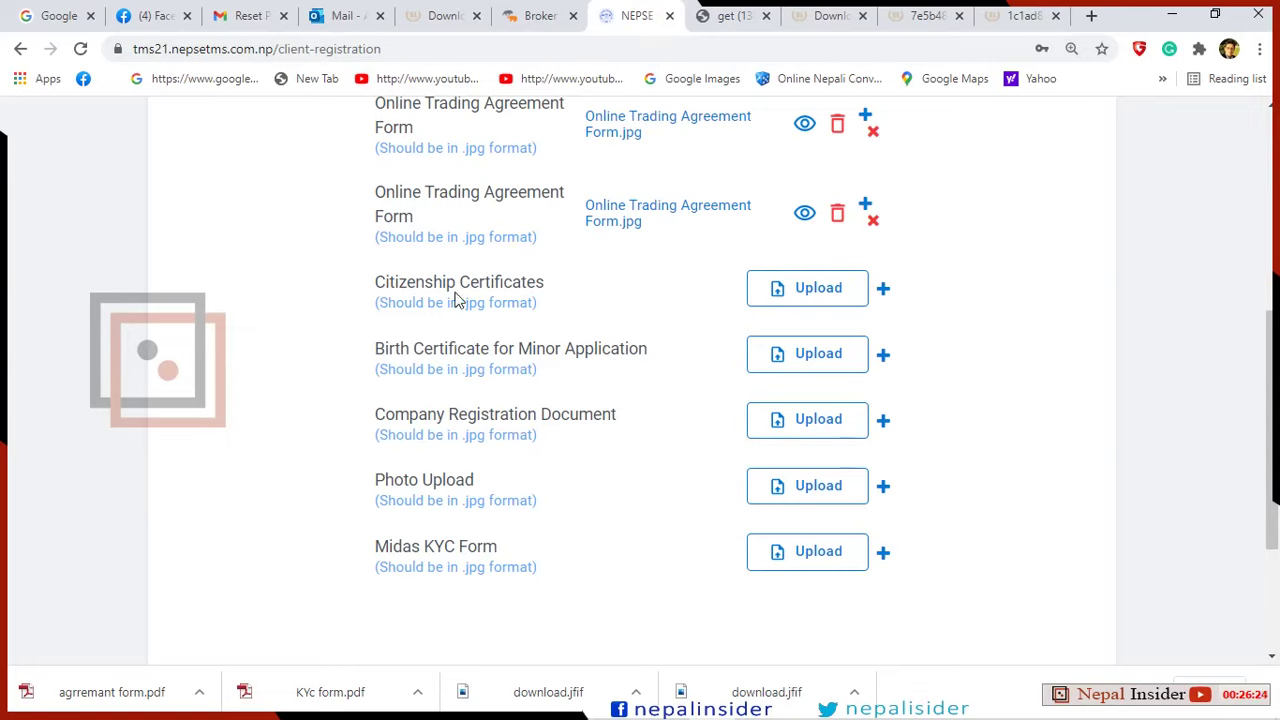
left_click(886, 296)
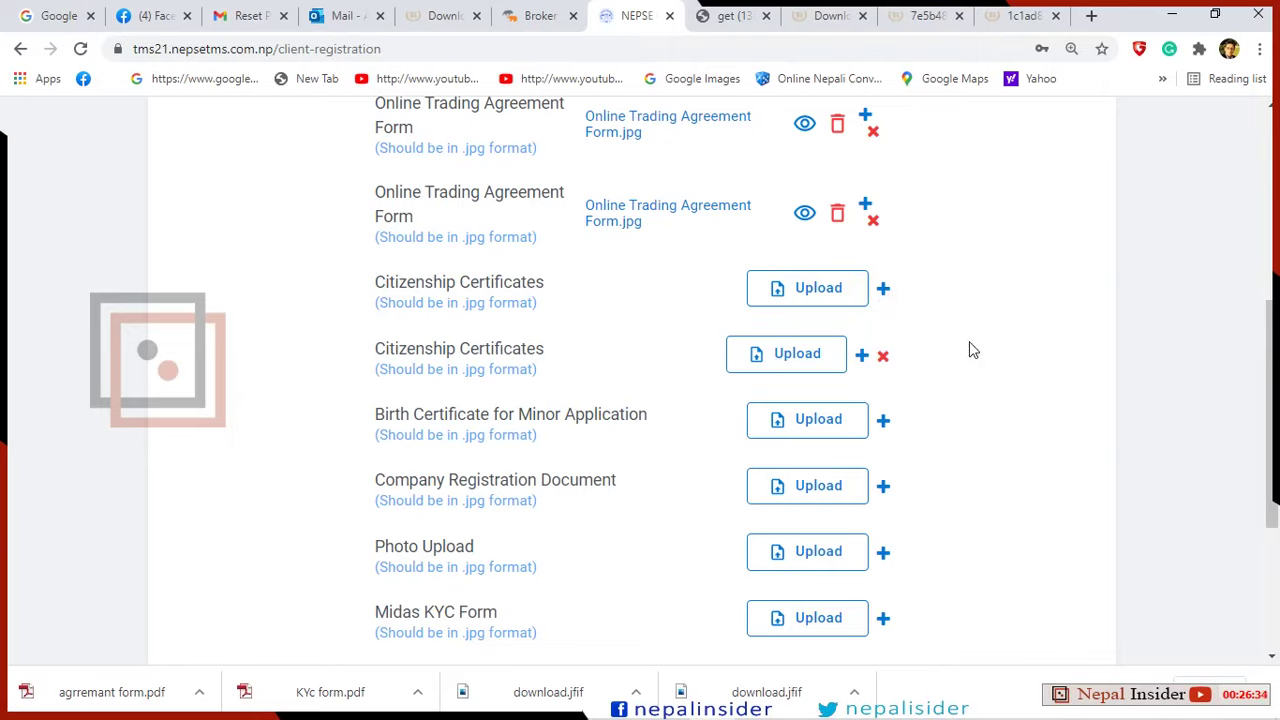
left_click(818, 290)
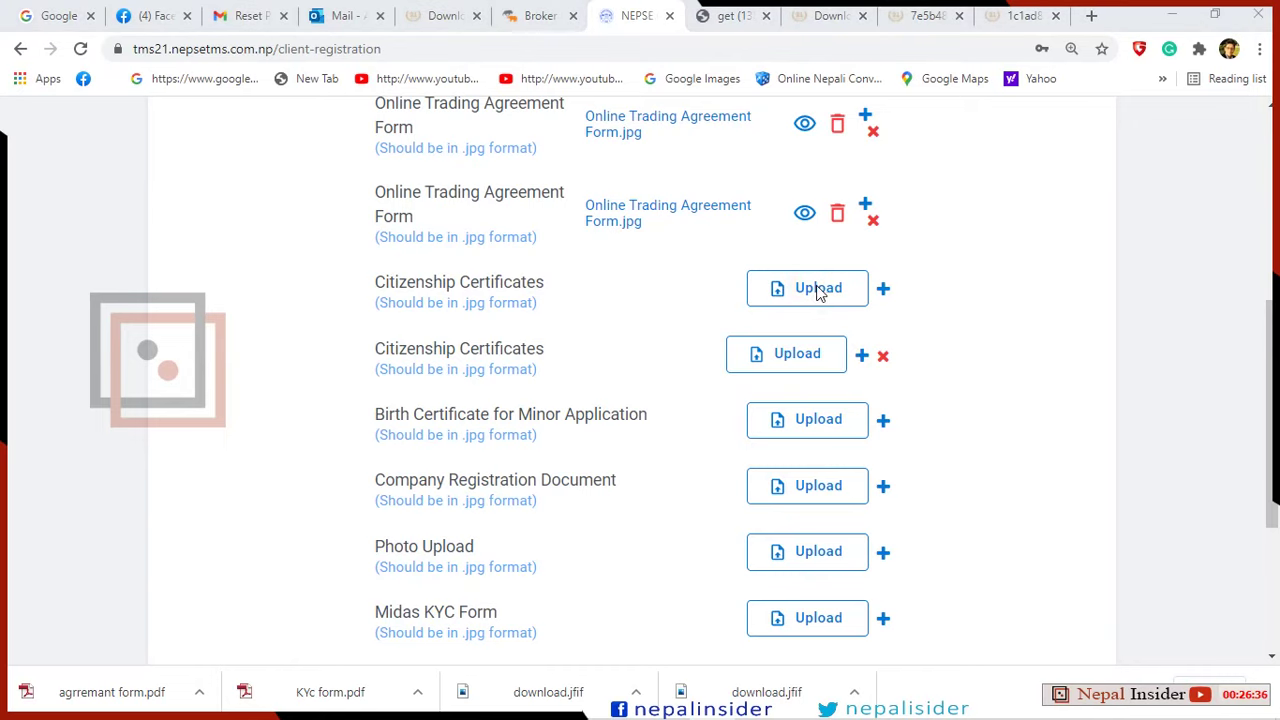
scroll(456, 290, "down", 1)
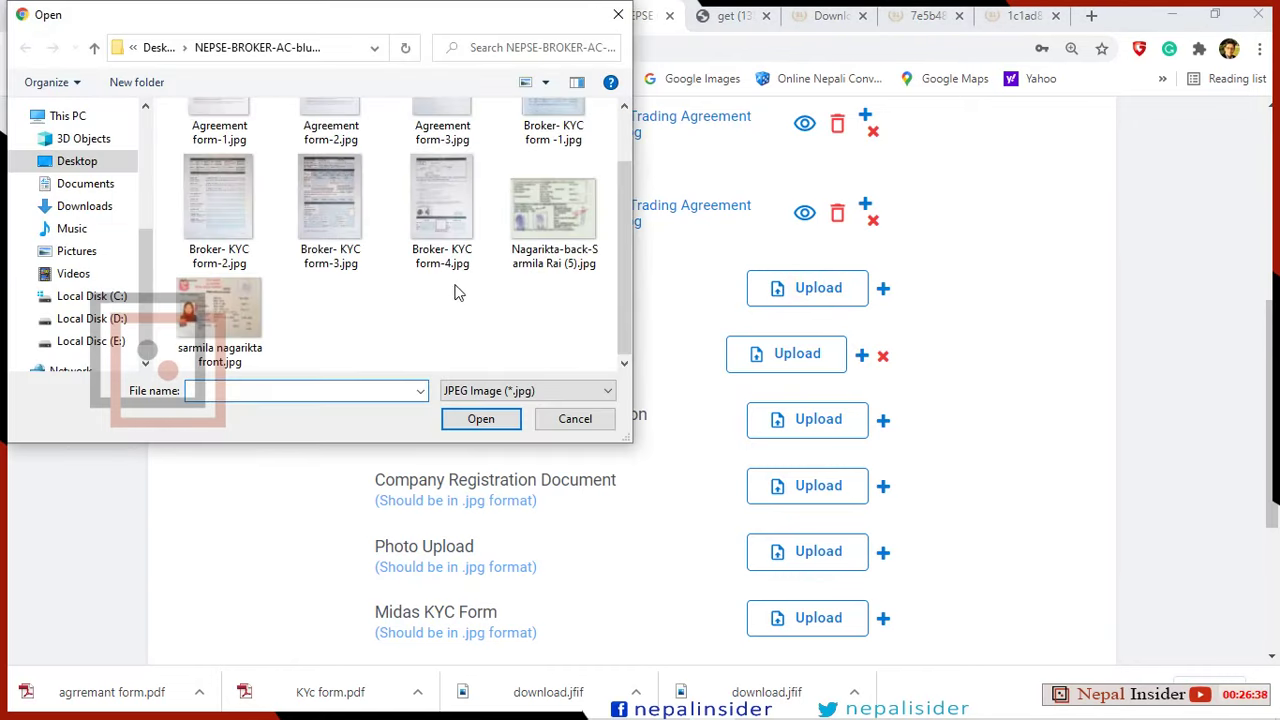
left_click(240, 336)
left_click(472, 418)
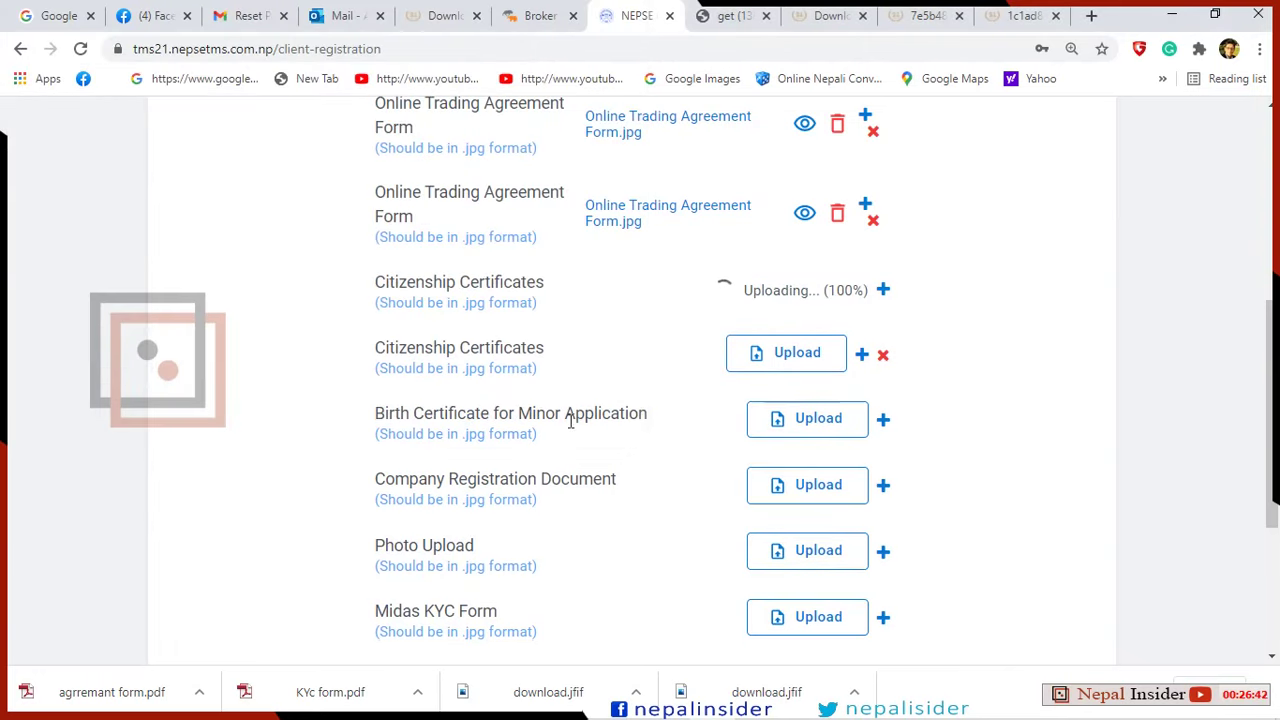
left_click(785, 355)
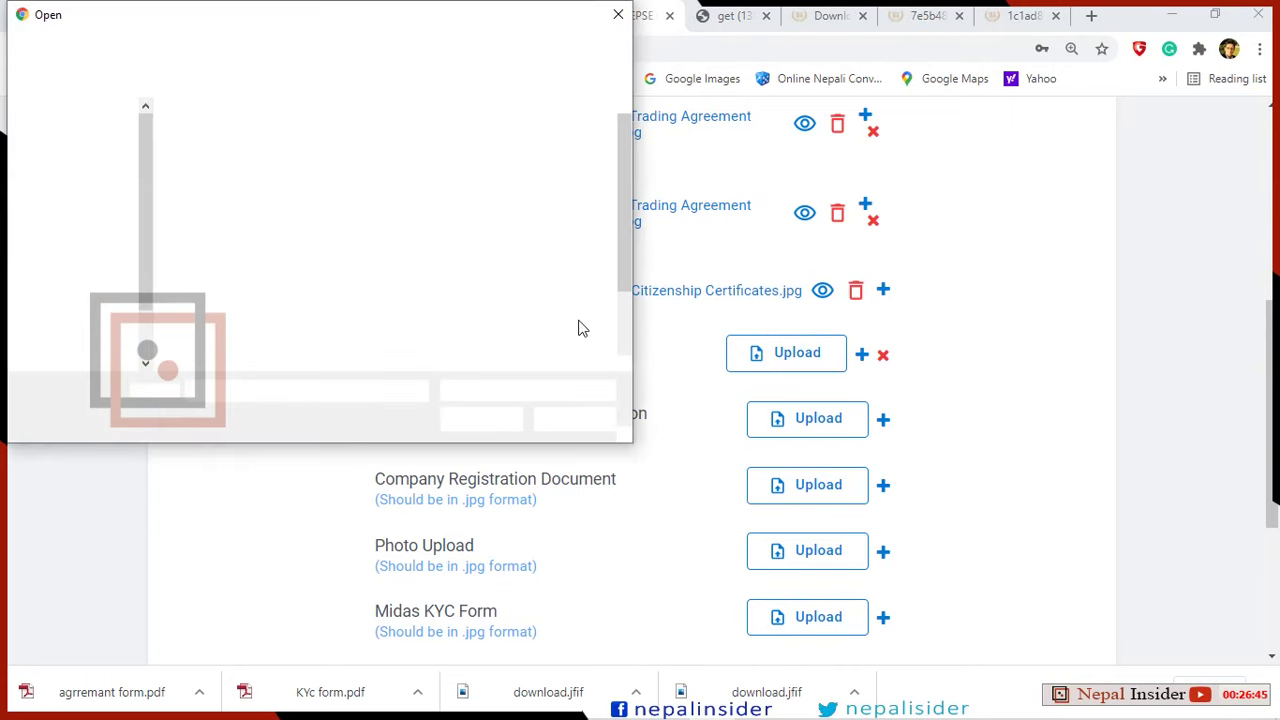
left_click(553, 300)
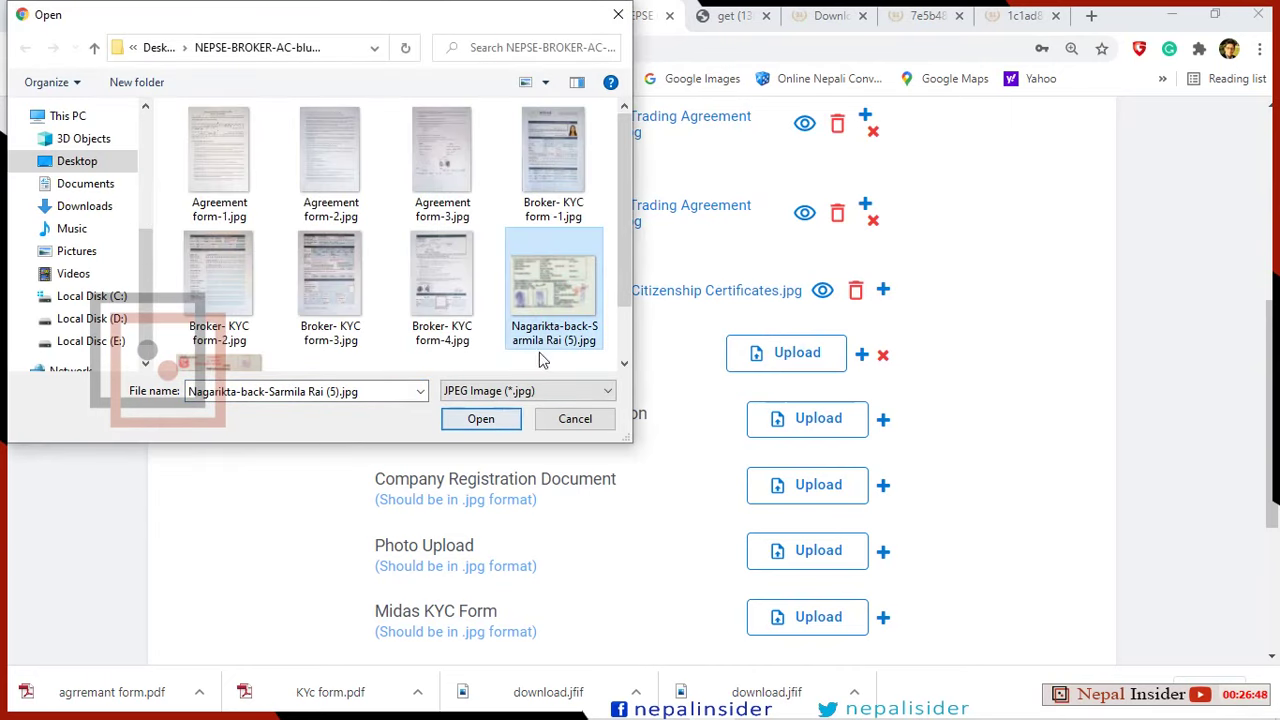
left_click(480, 418)
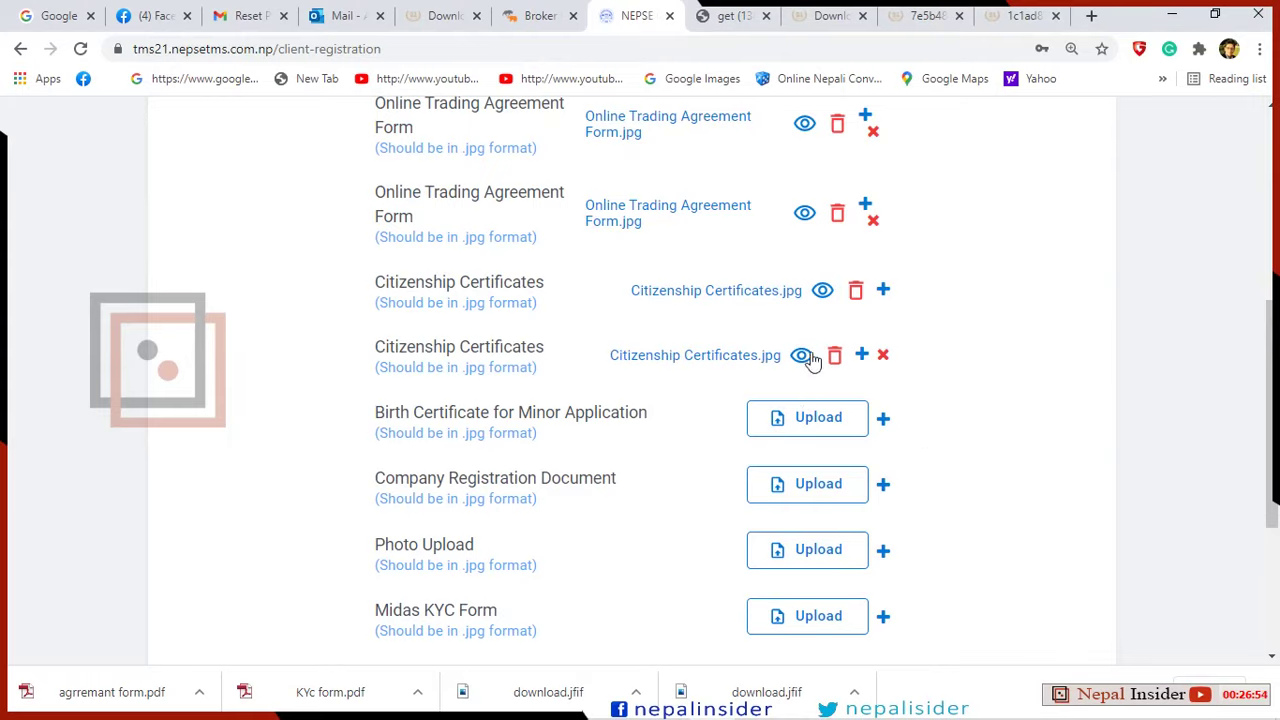
scroll(882, 380, "down", 3)
scroll(882, 378, "up", 1)
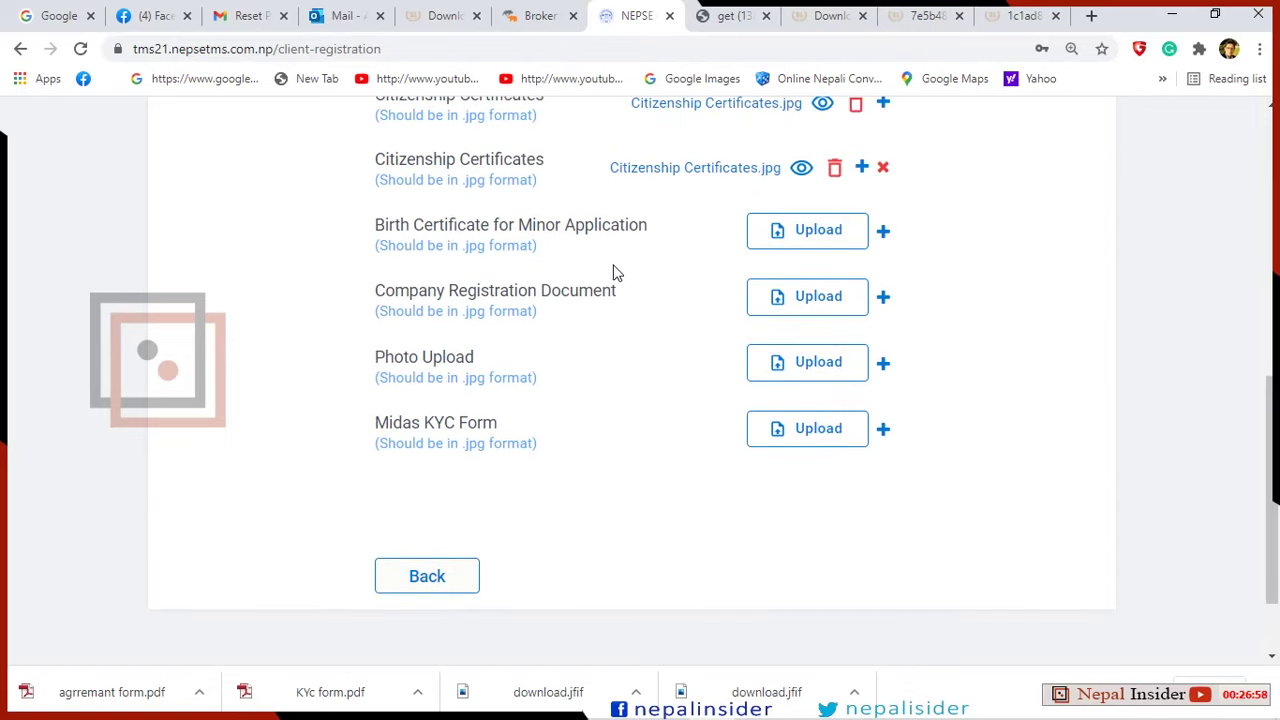
scroll(829, 368, "up", 1)
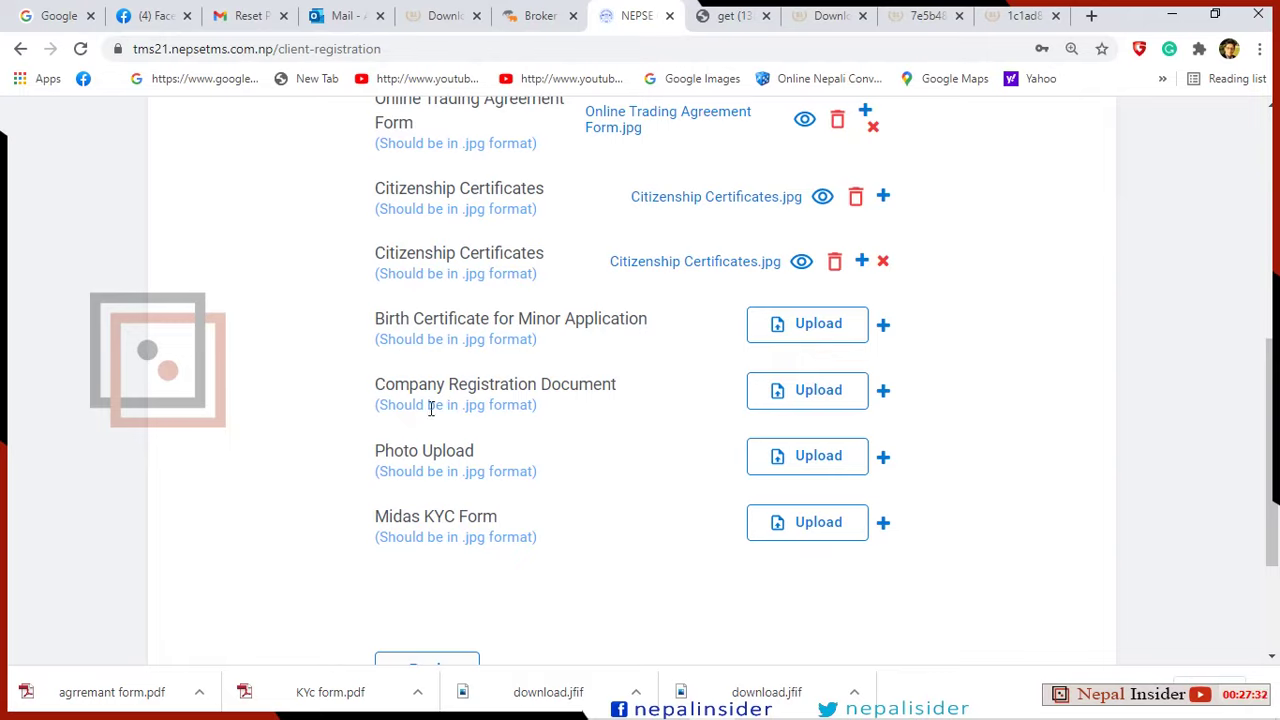
scroll(543, 403, "down", 2)
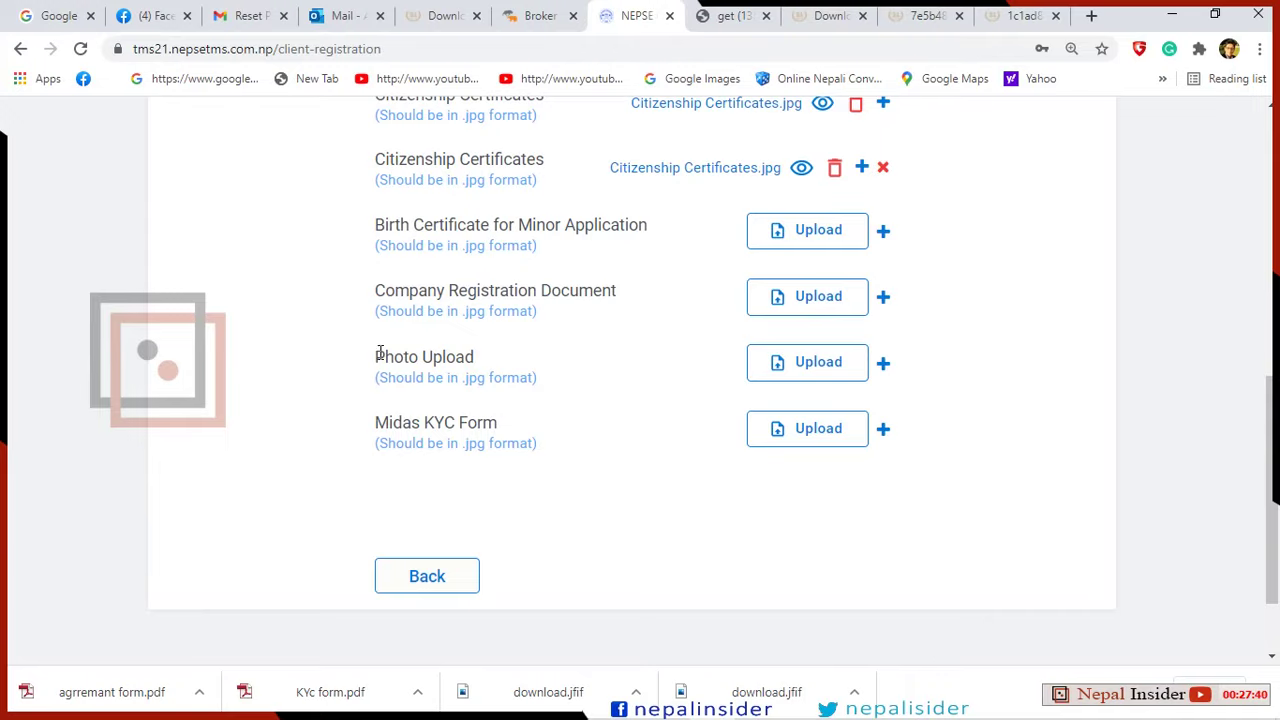
Upload pp photo.jpg from the Desktop to Photo Upload and preview it.
left_click(779, 366)
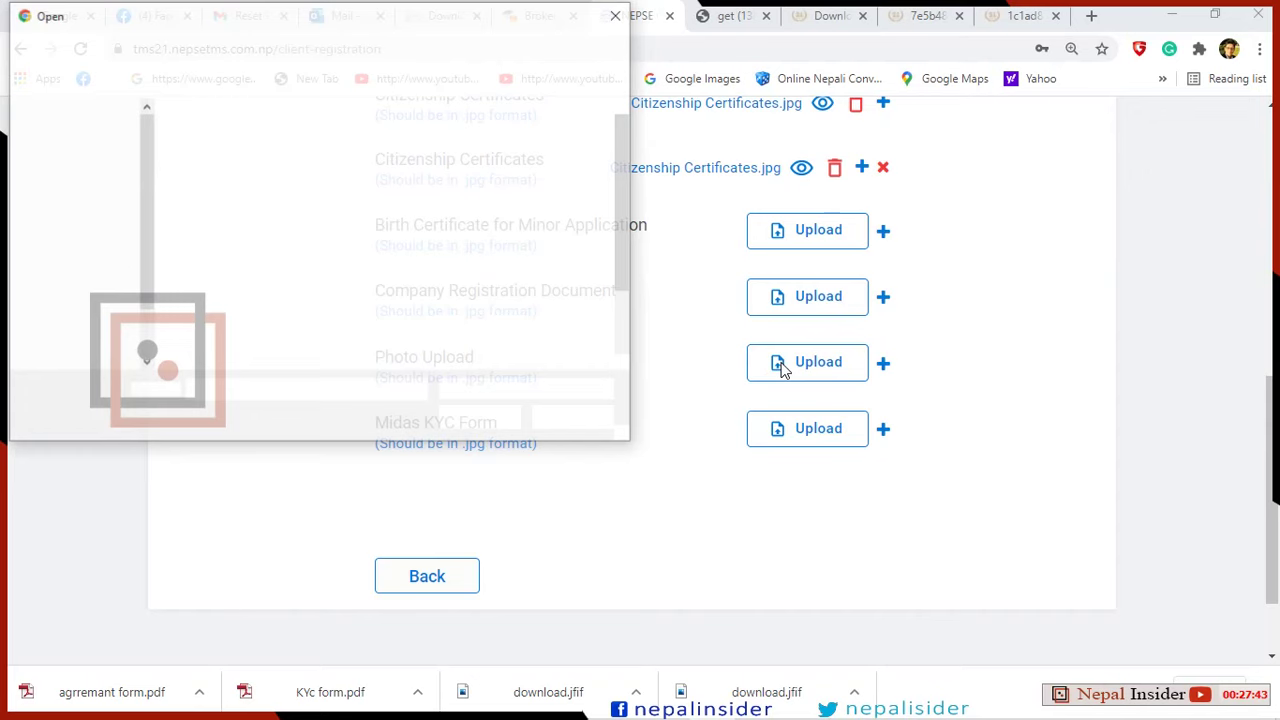
left_click(86, 162)
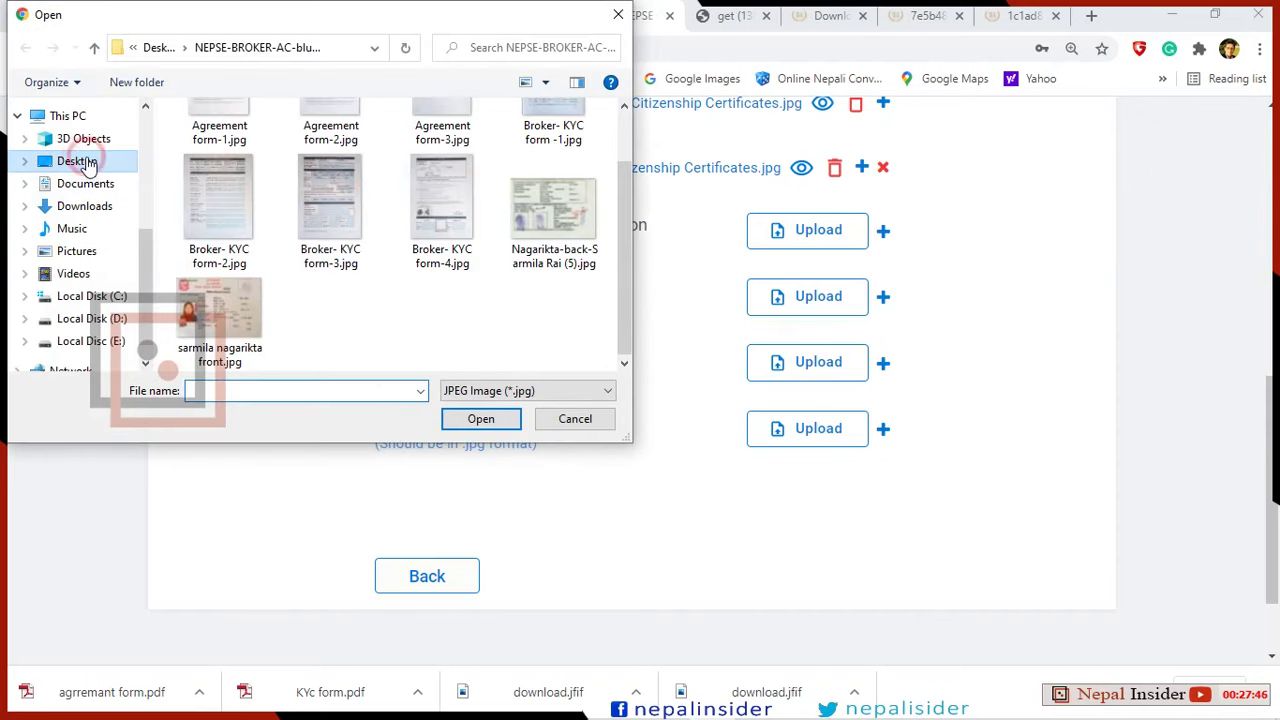
left_click(220, 290)
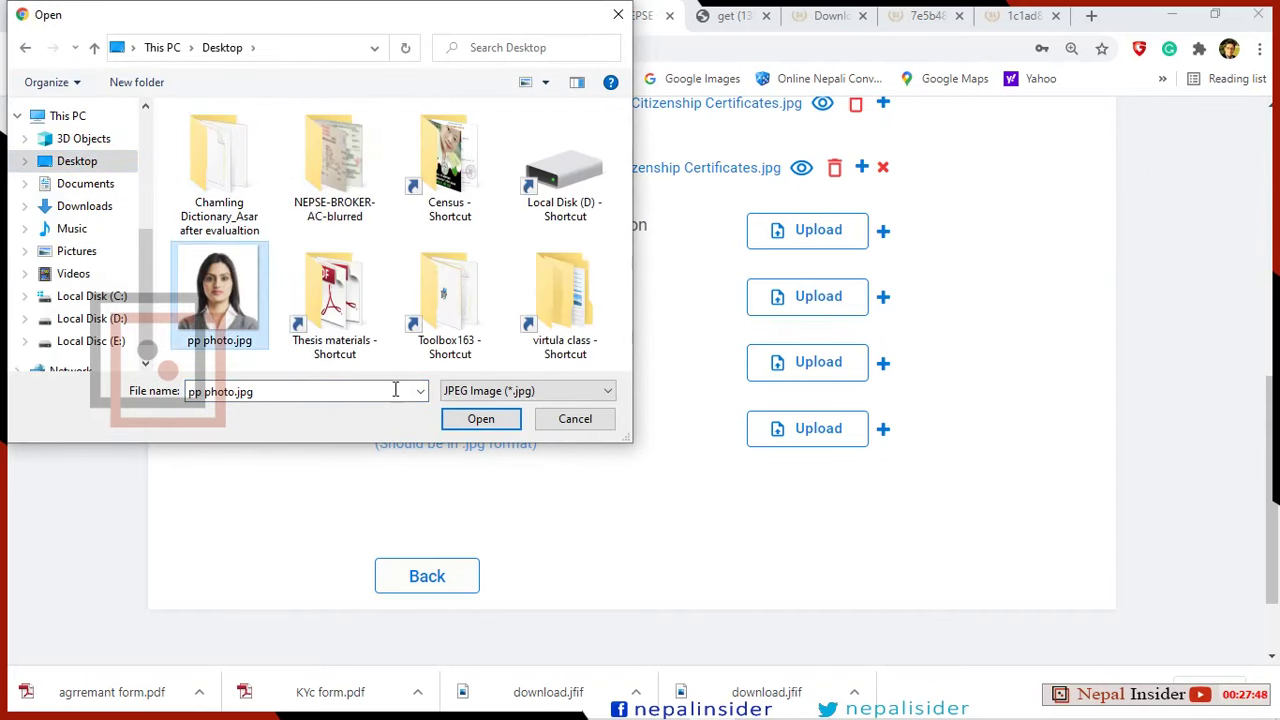
left_click(481, 420)
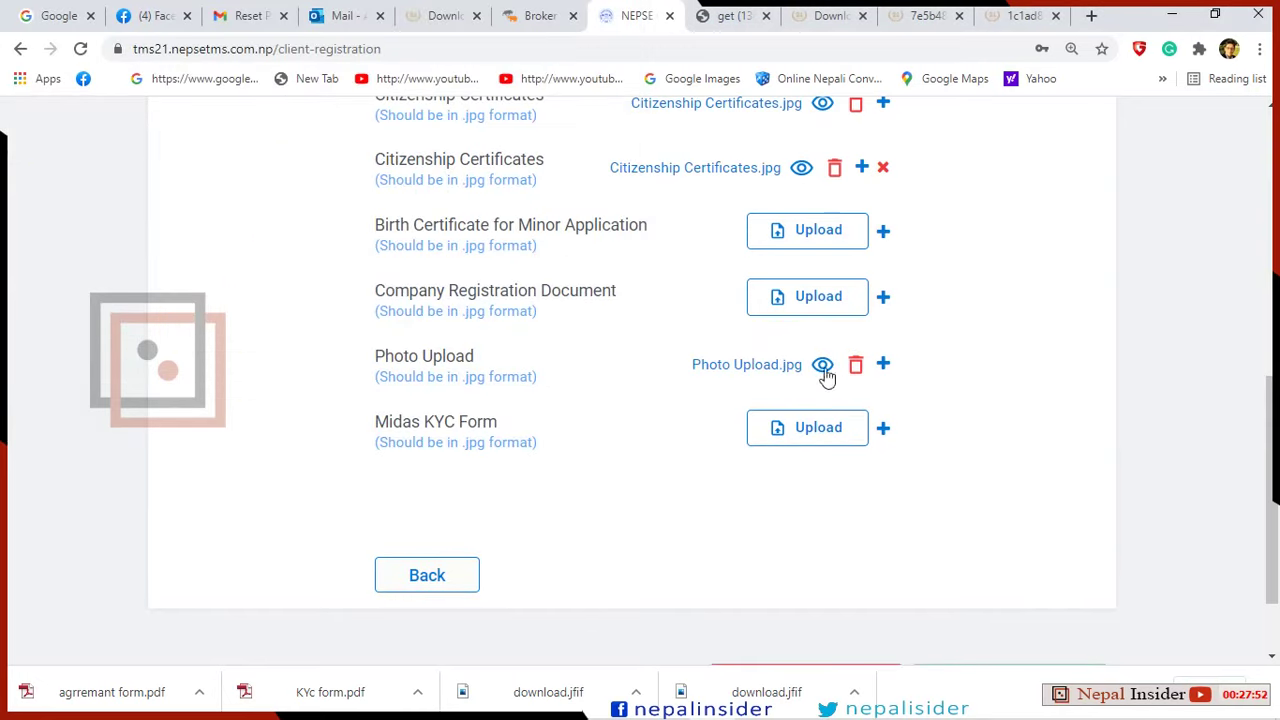
left_click(822, 365)
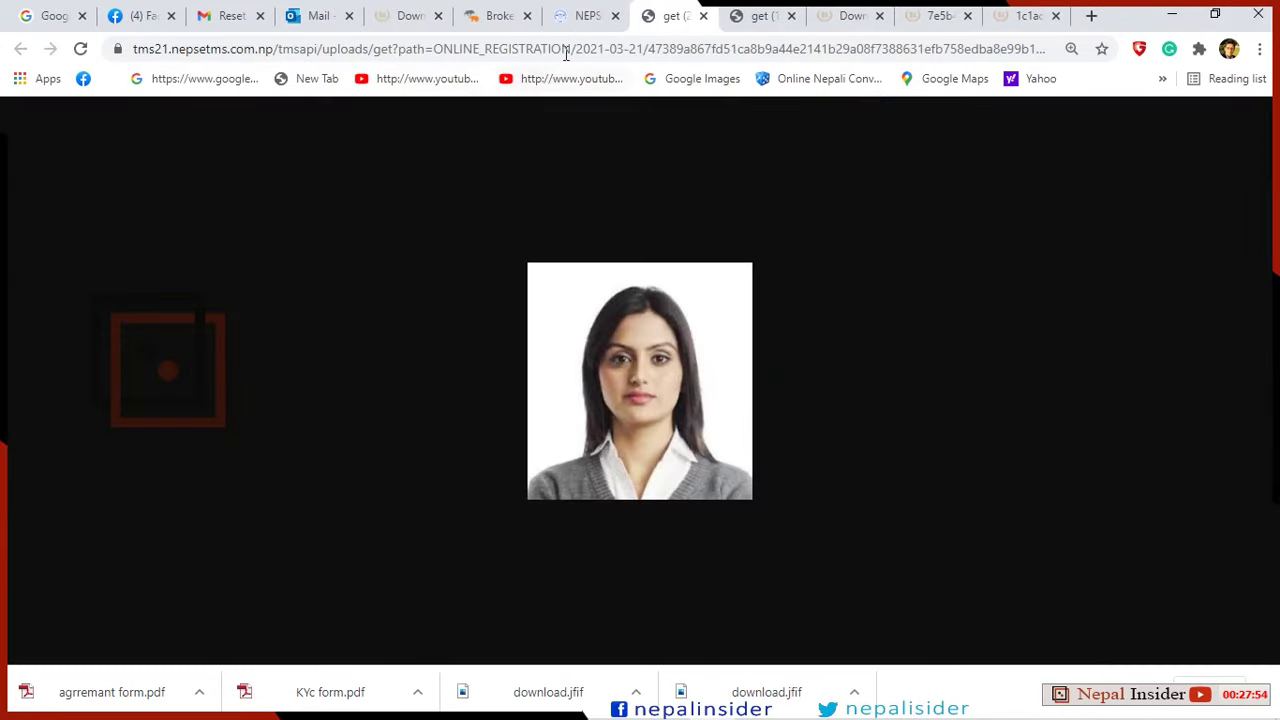
left_click(590, 16)
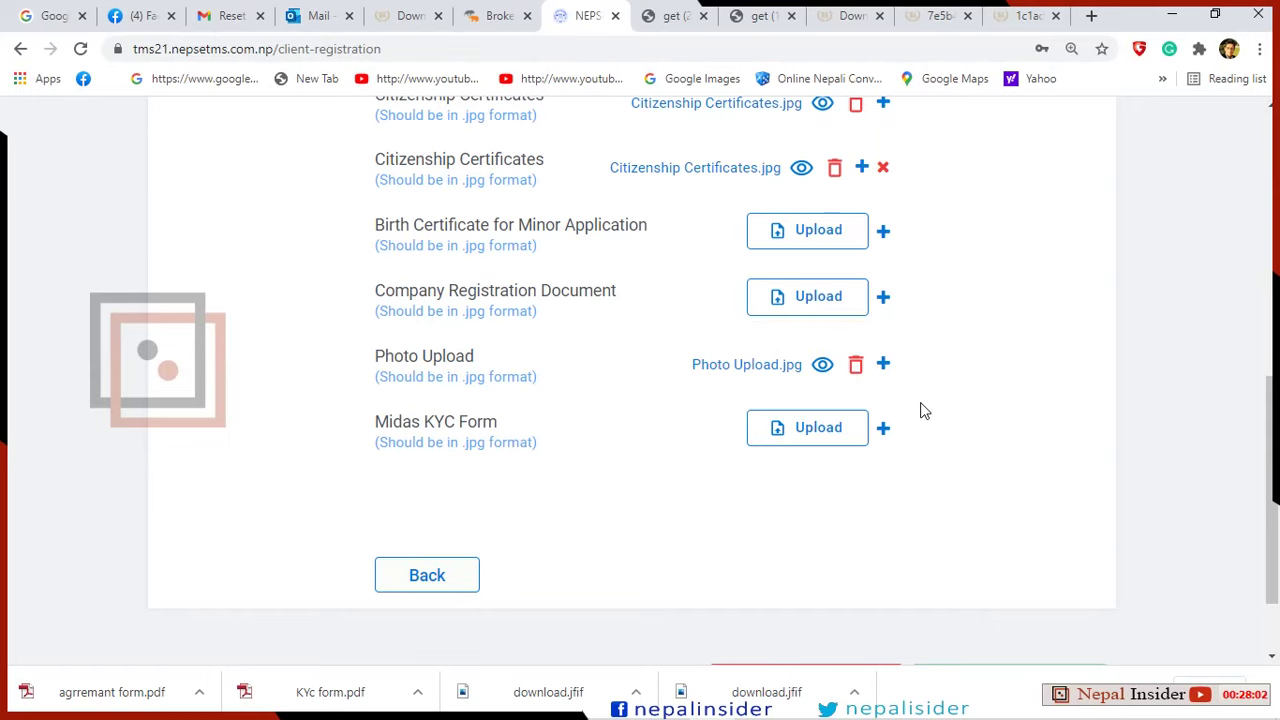
scroll(924, 411, "up", 3)
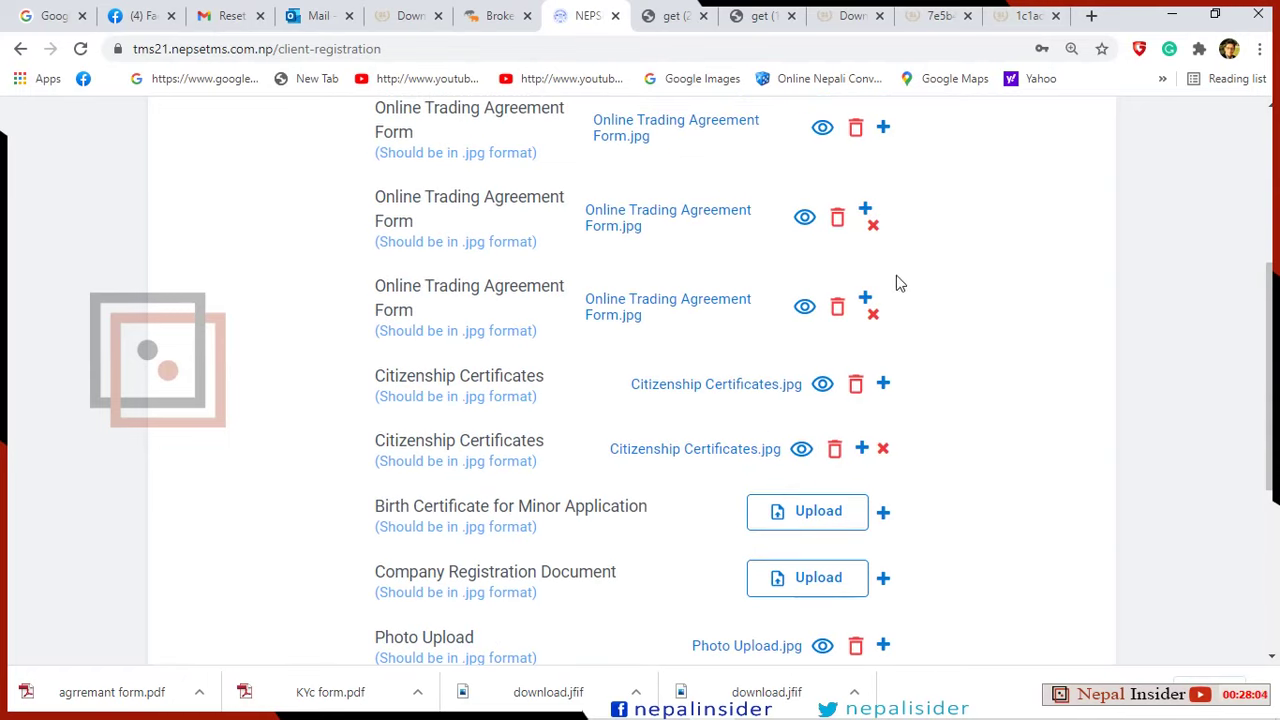
scroll(930, 316, "down", 1)
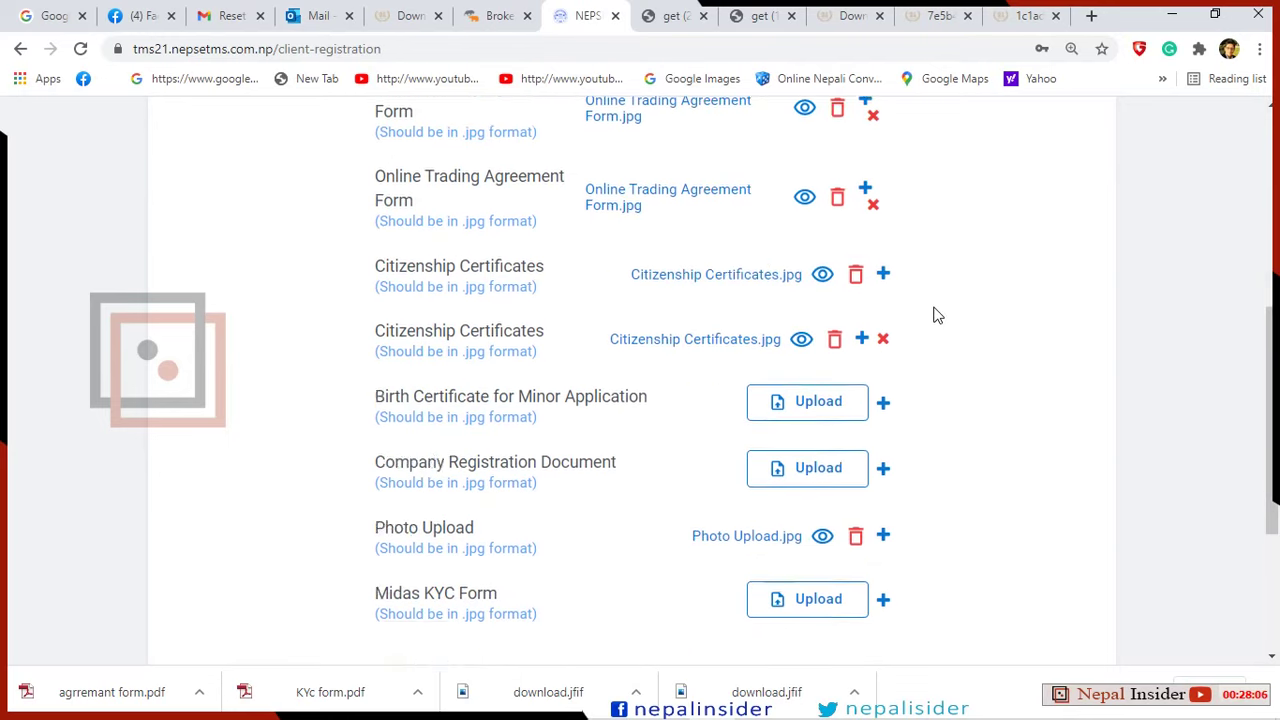
scroll(936, 316, "down", 1)
scroll(936, 316, "up", 3)
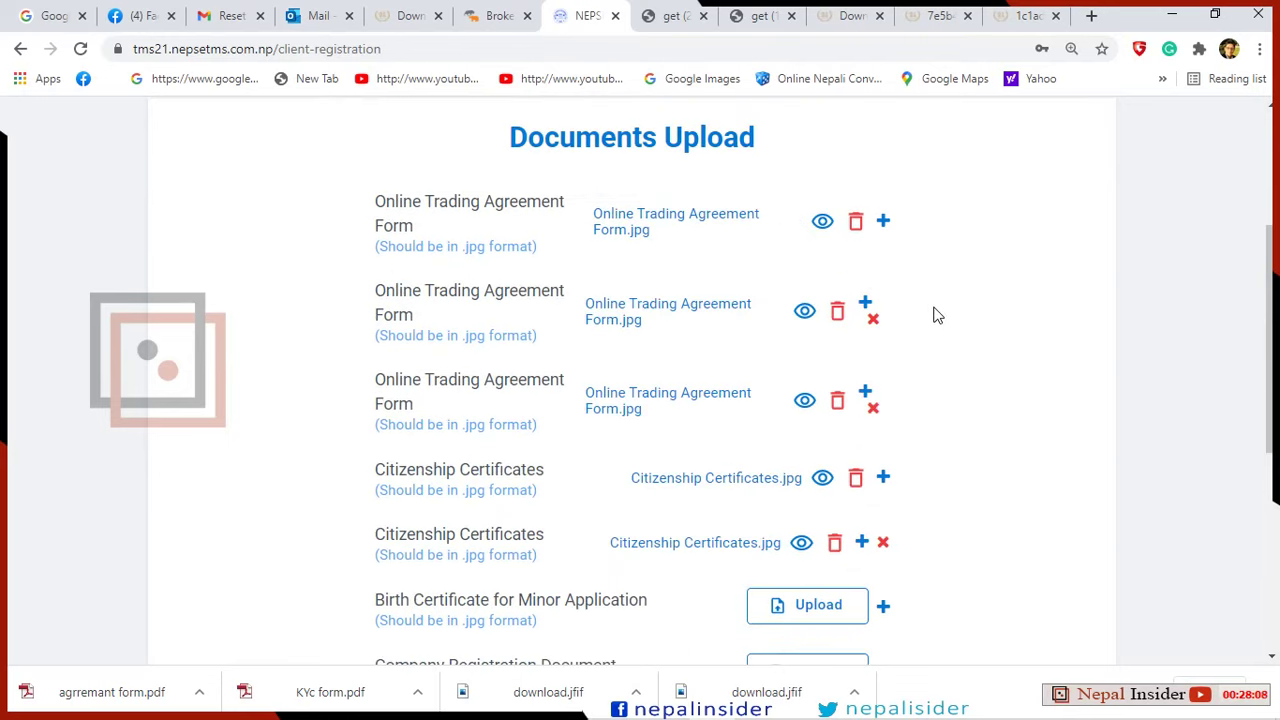
scroll(936, 316, "down", 3)
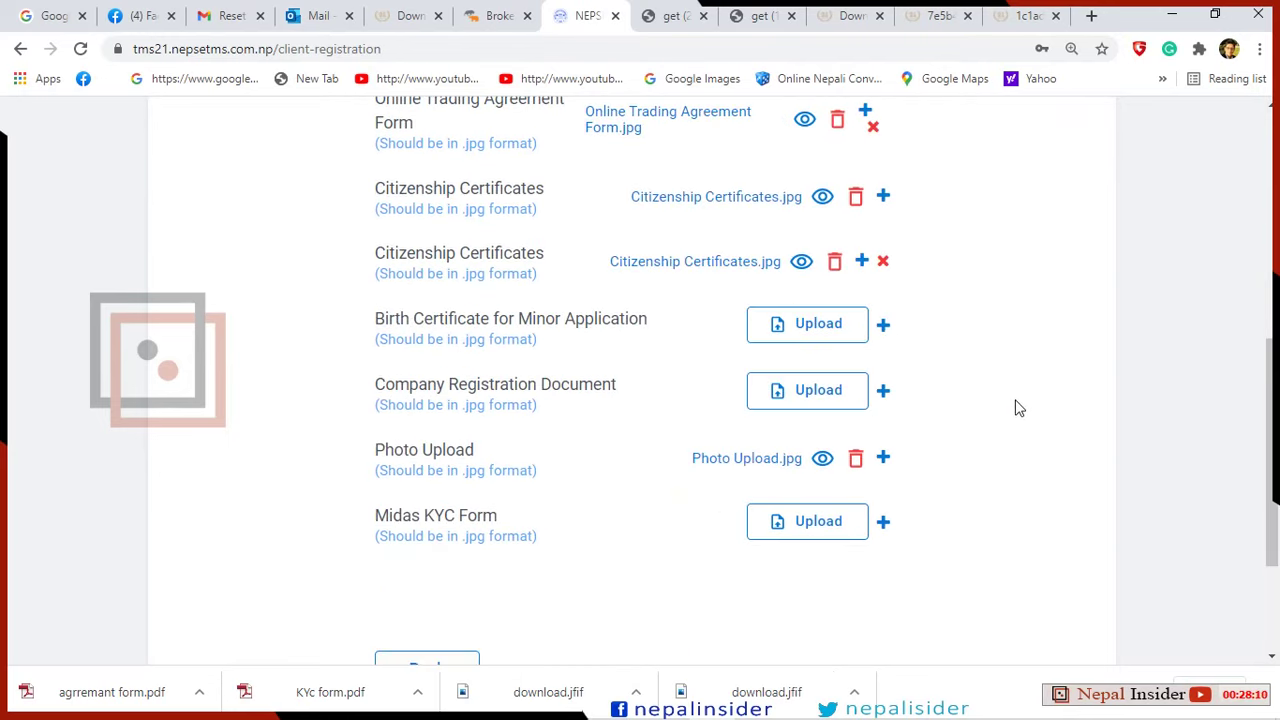
scroll(1018, 408, "down", 1)
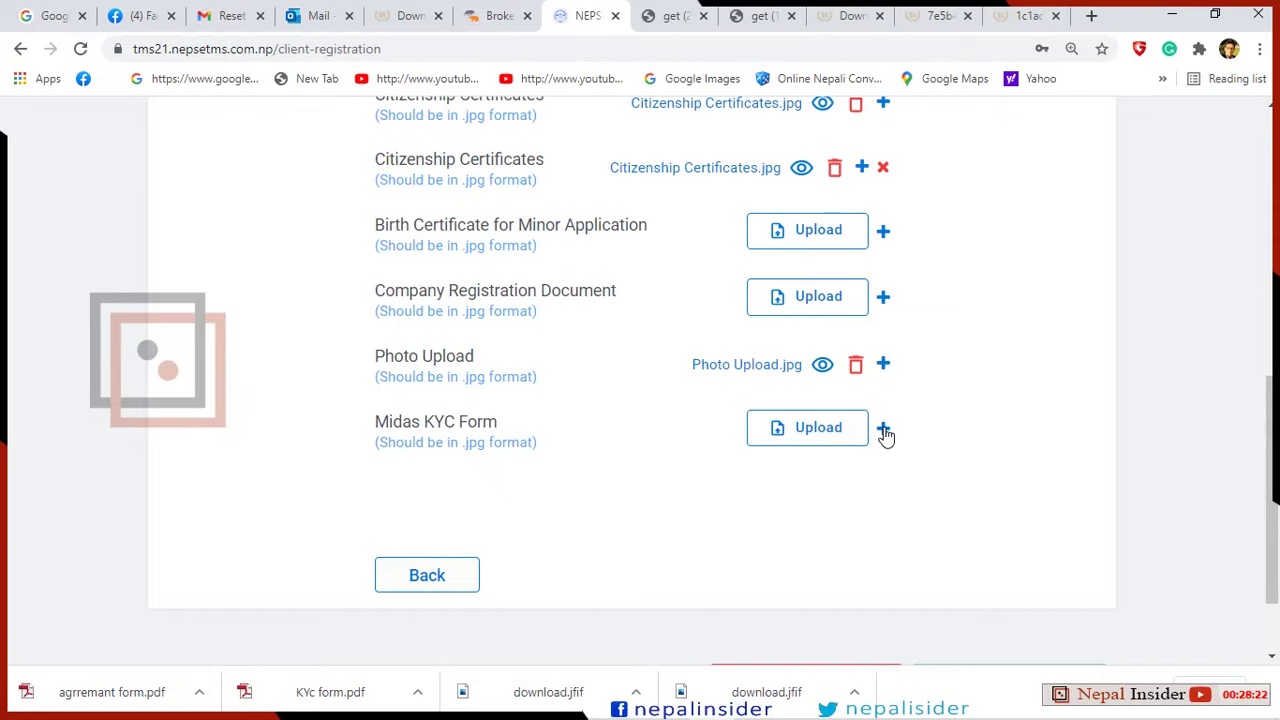
Add three Midas KYC Form slots and upload Broker- KYC form -1.jpg to the first.
scroll(900, 420, "down", 1)
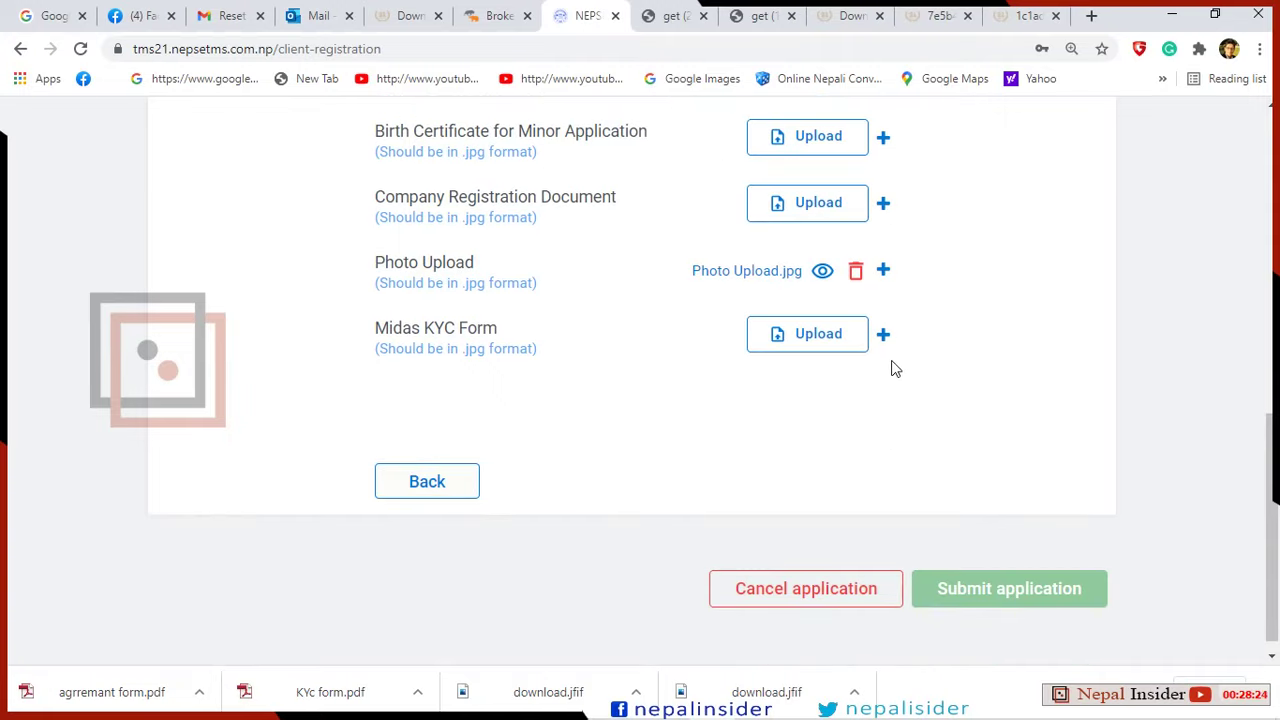
left_click(884, 337)
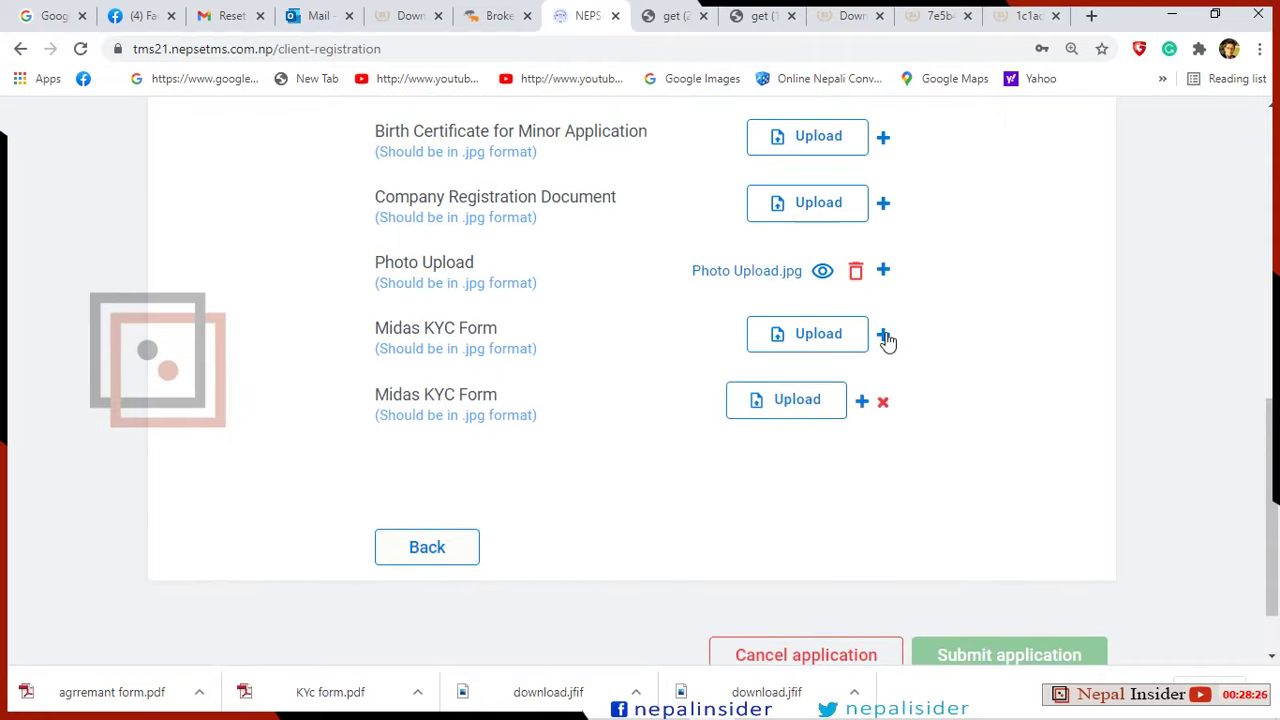
left_click(884, 336)
left_click(885, 337)
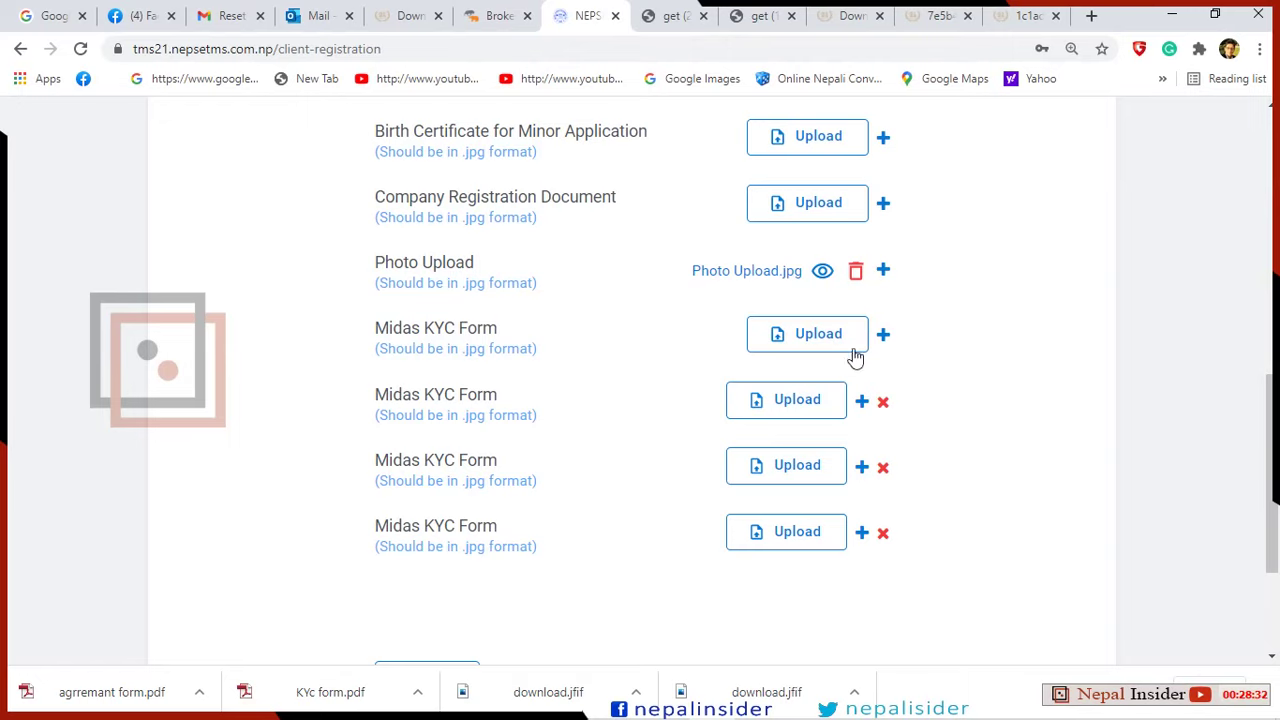
left_click(819, 334)
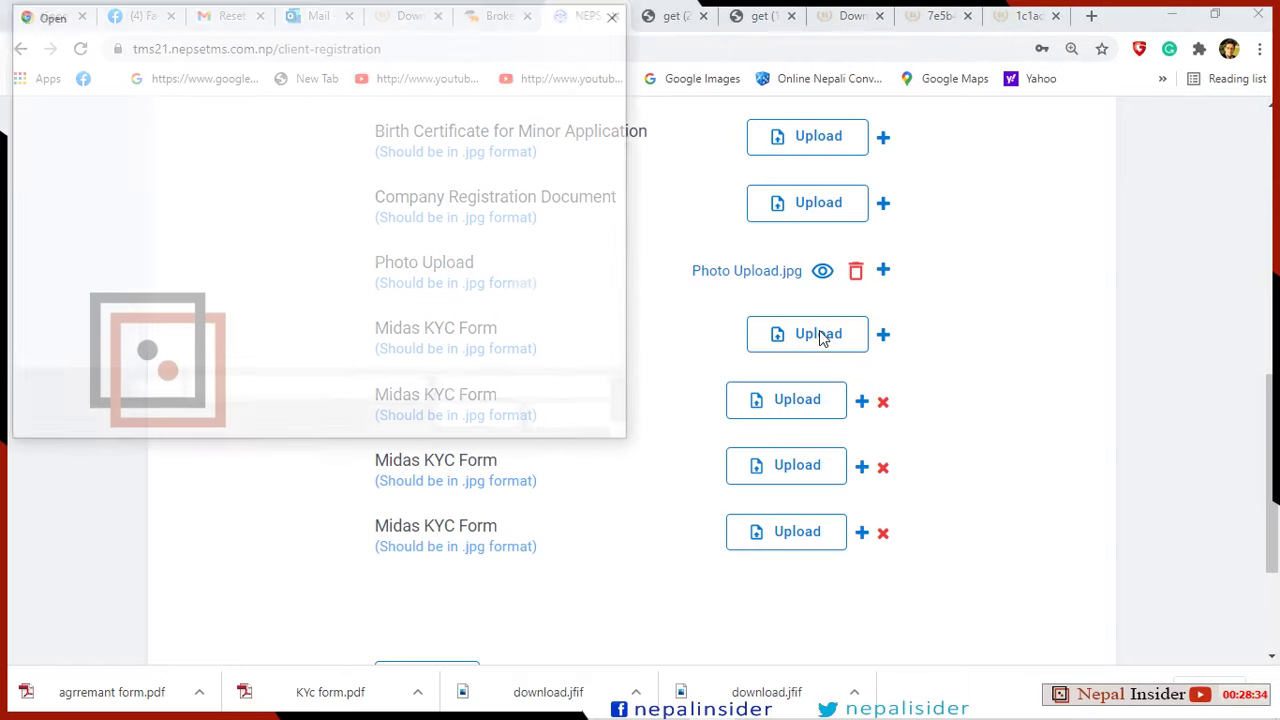
left_click(321, 189)
double_click(321, 189)
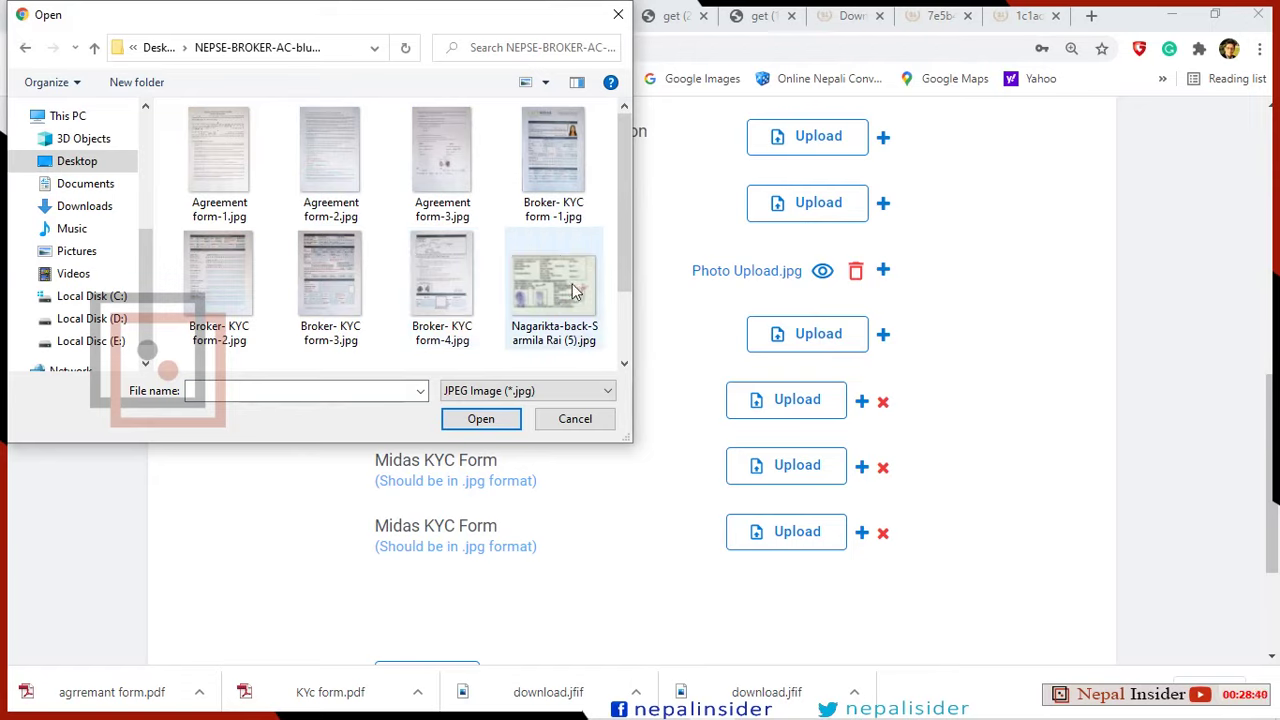
left_click(563, 213)
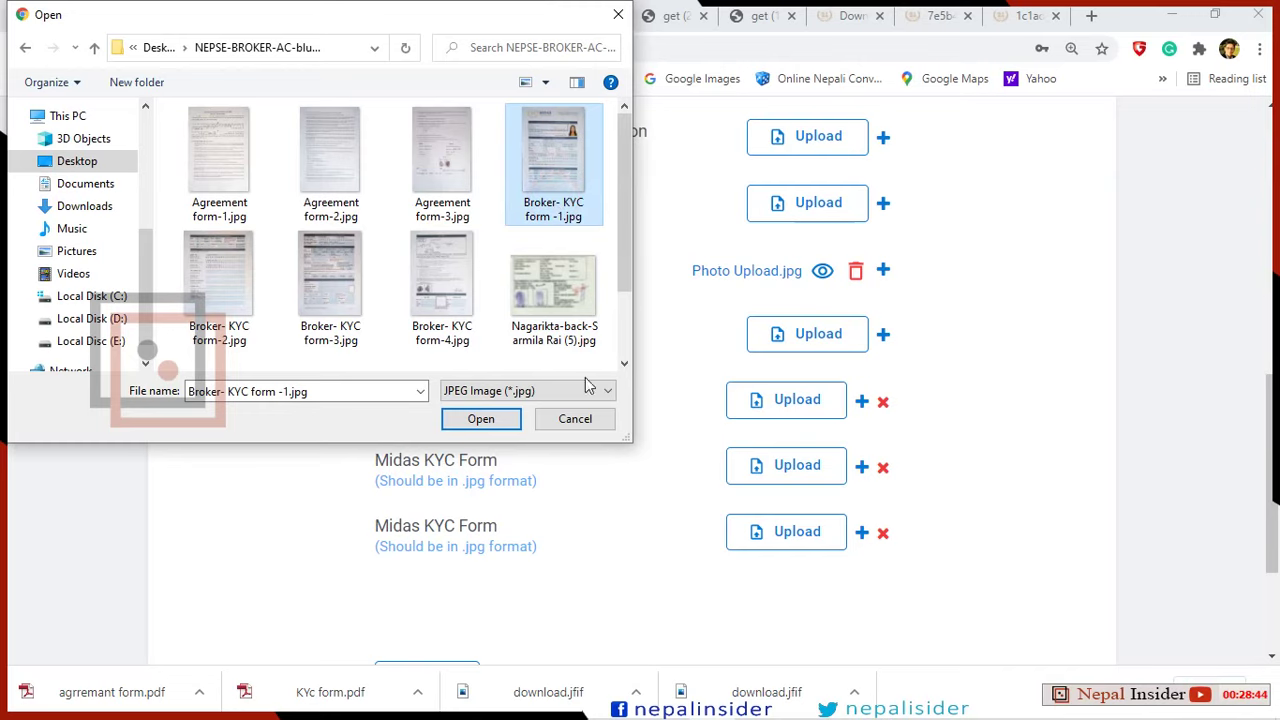
left_click(486, 418)
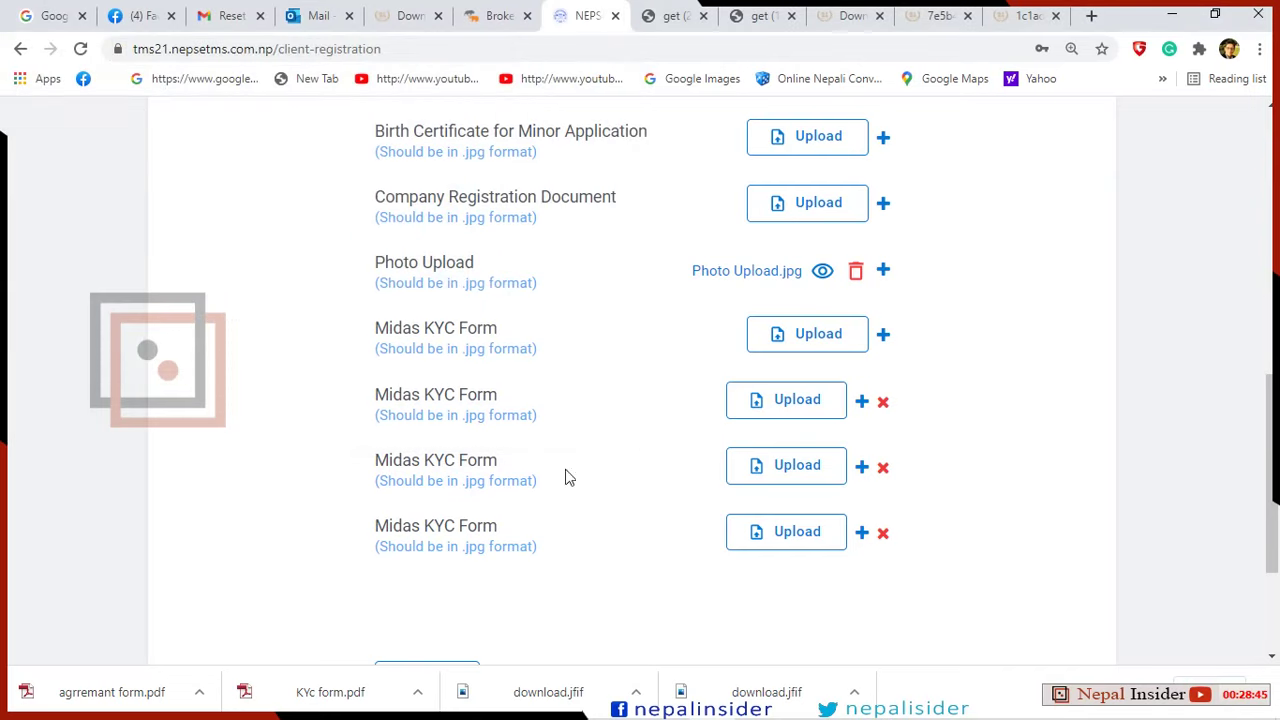
Upload Broker- KYC form-2, -3 and -4 .jpg to the remaining three slots.
left_click(768, 398)
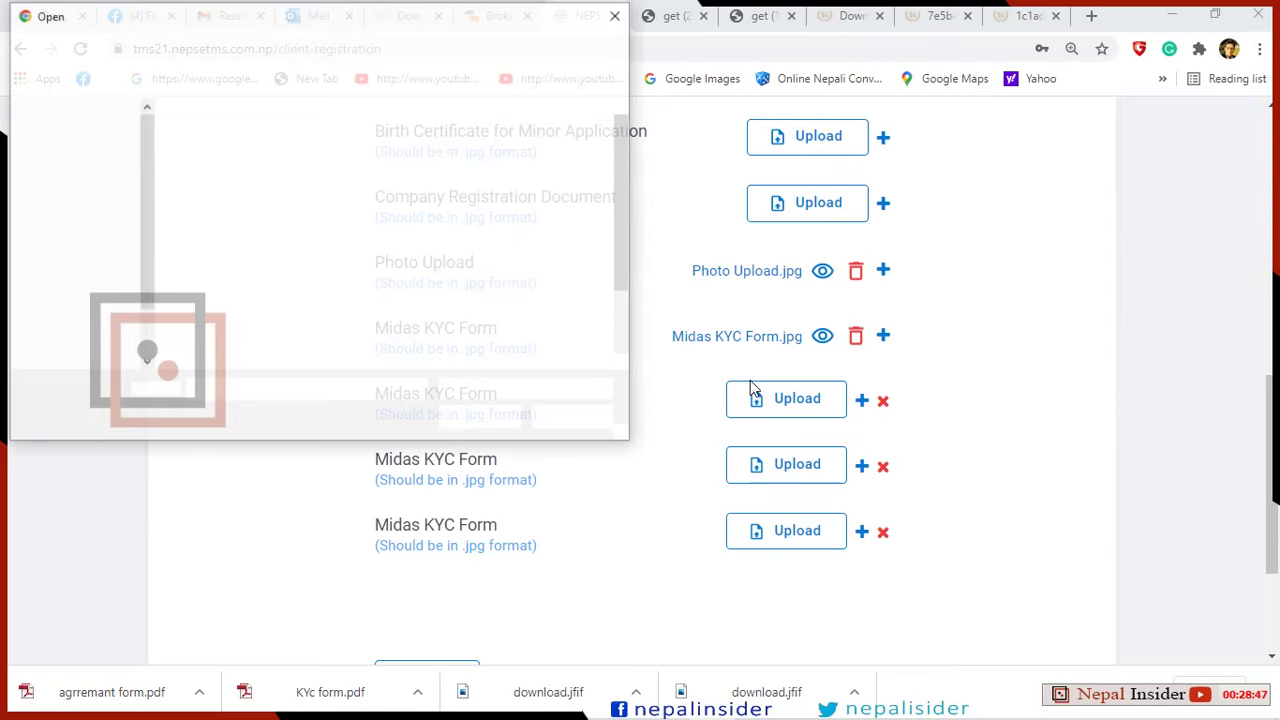
left_click(242, 288)
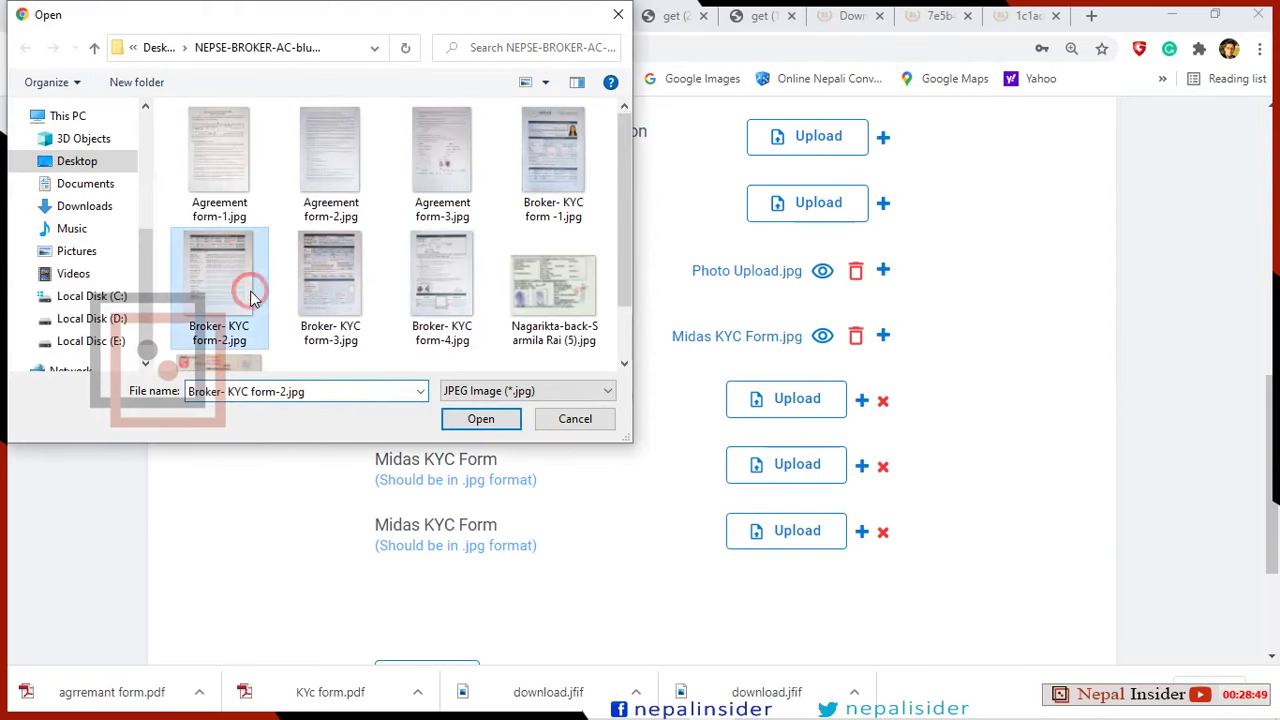
left_click(477, 420)
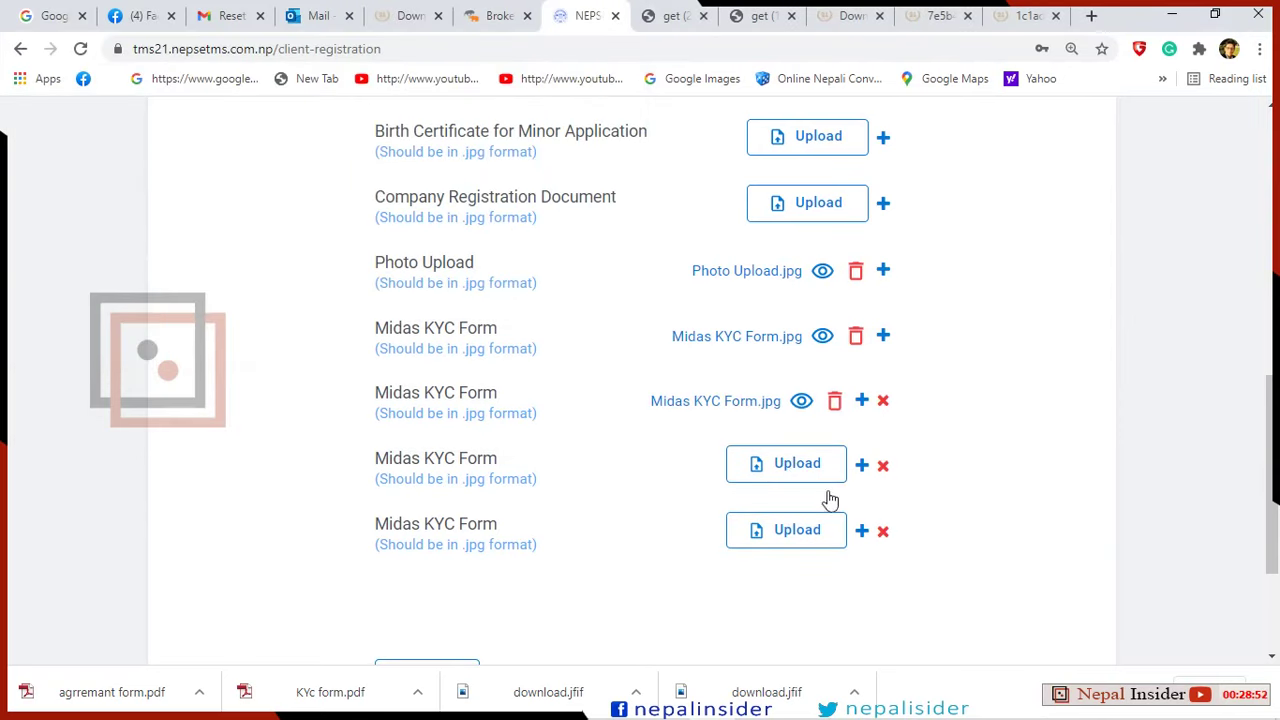
left_click(806, 467)
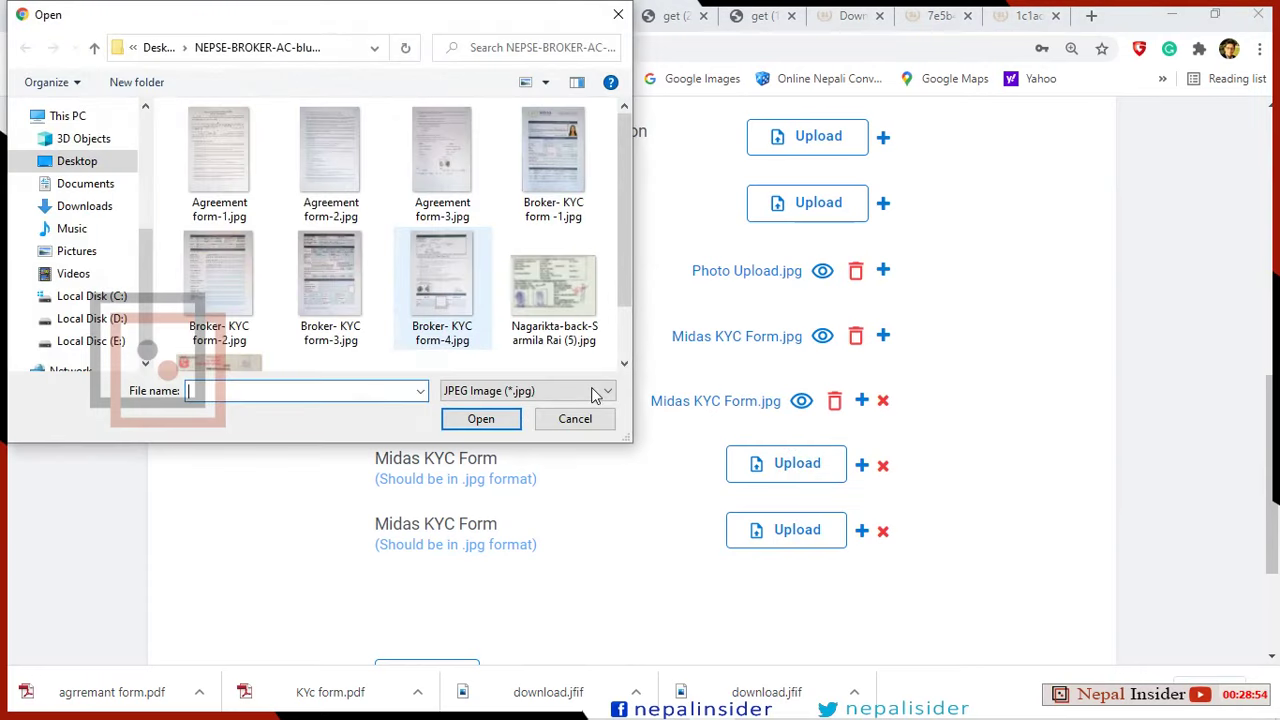
left_click(332, 290)
left_click(479, 420)
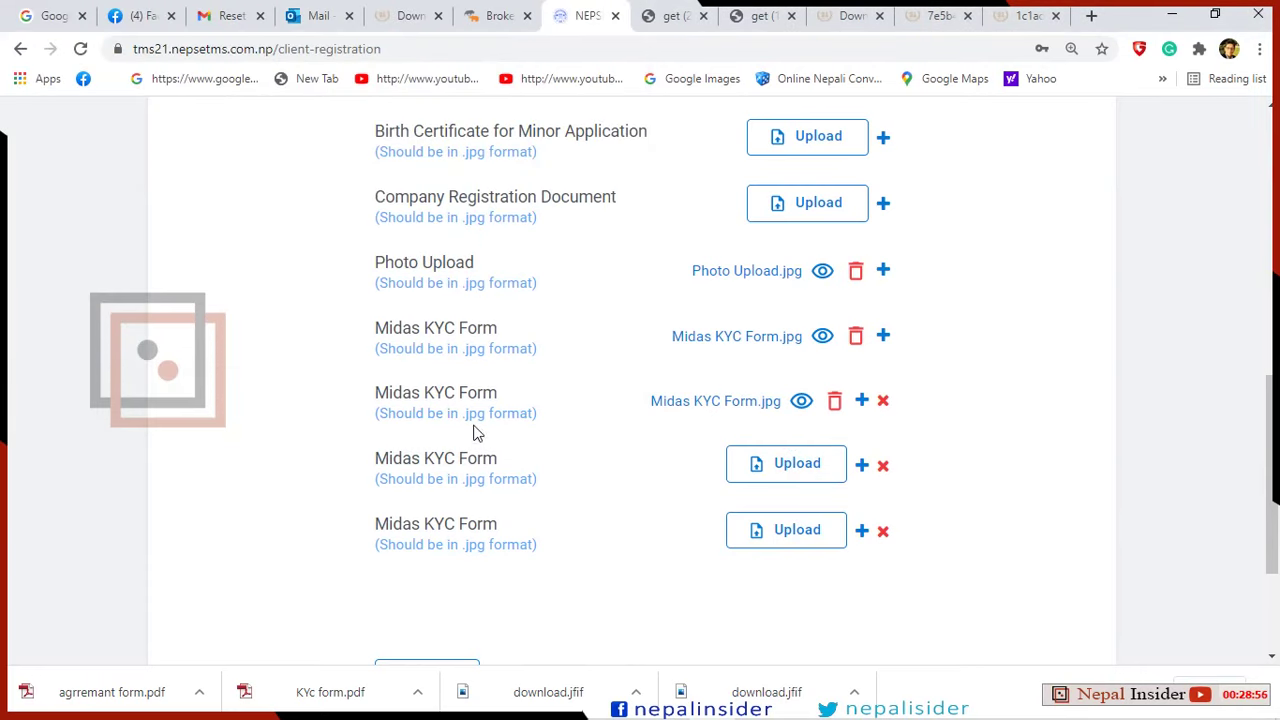
scroll(829, 434, "down", 2)
left_click(788, 344)
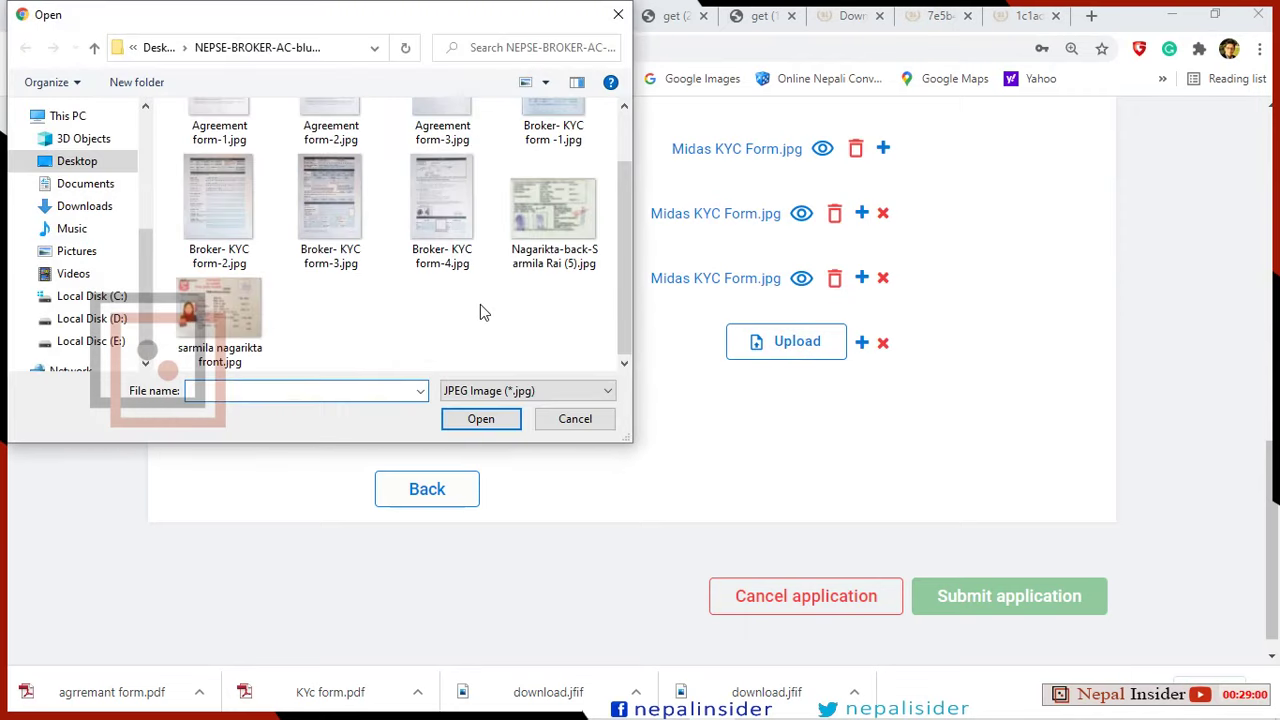
left_click(443, 230)
left_click(492, 423)
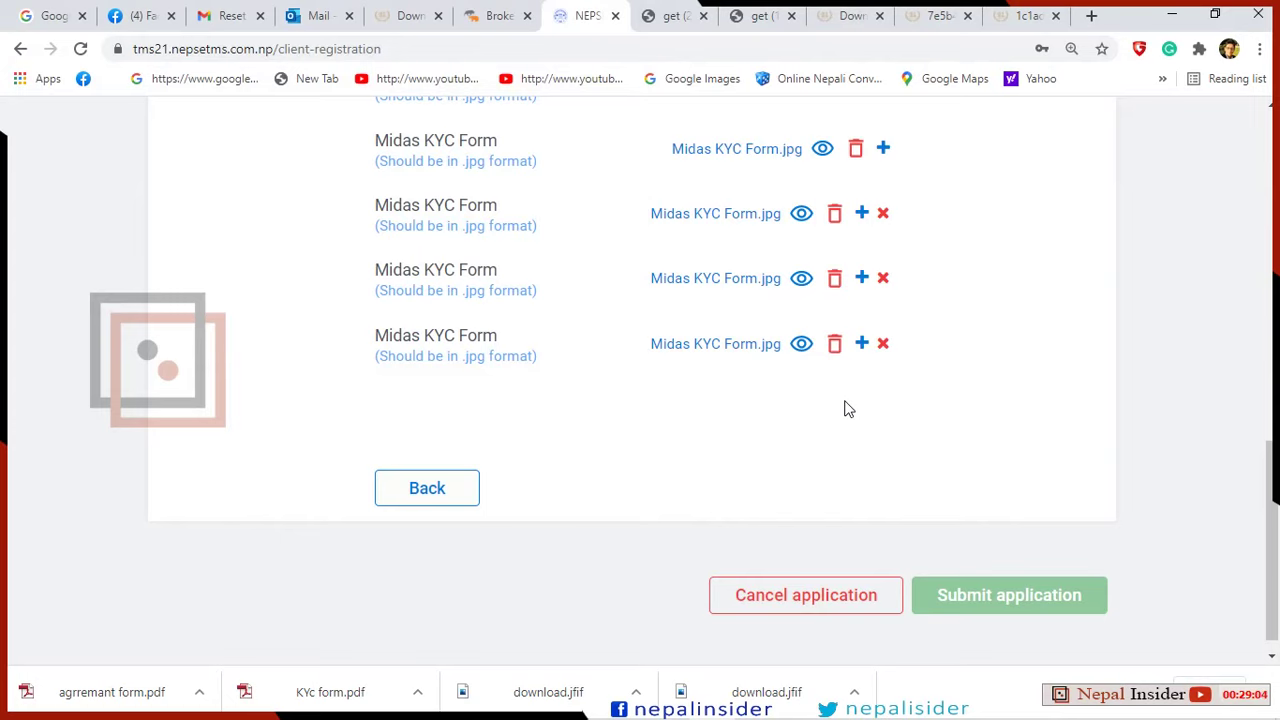
scroll(941, 342, "up", 8)
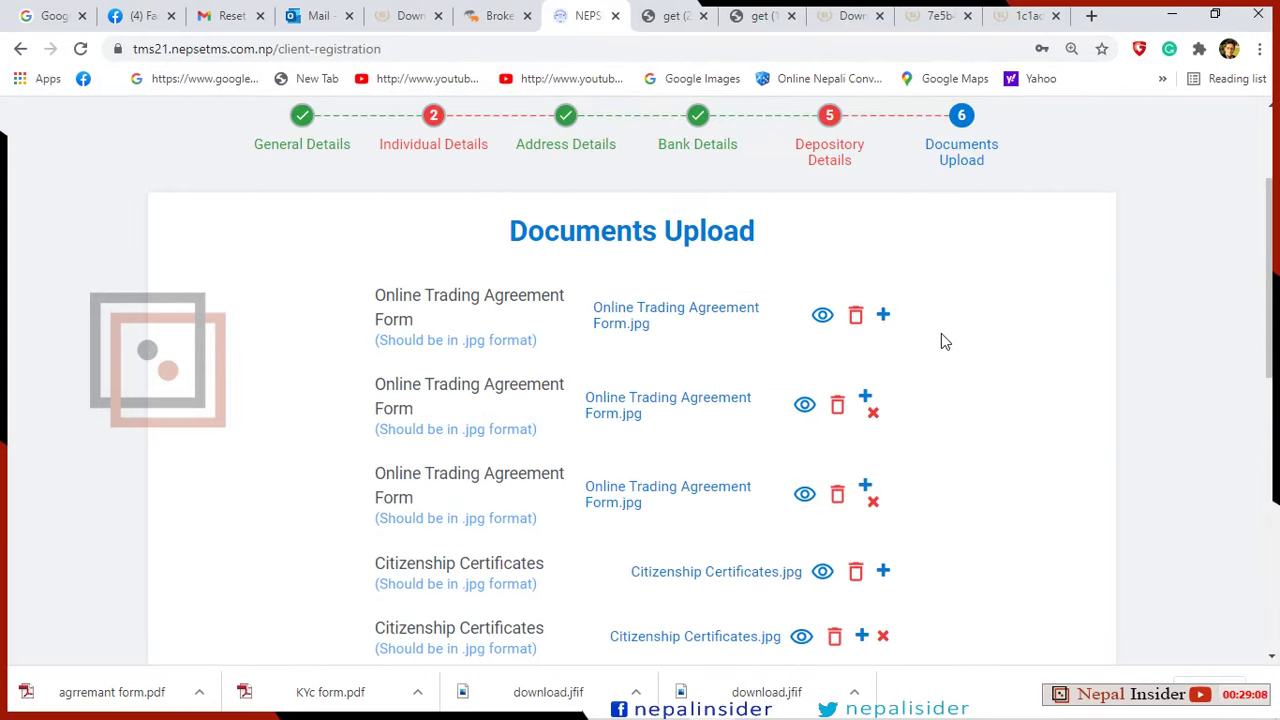
scroll(941, 342, "down", 3)
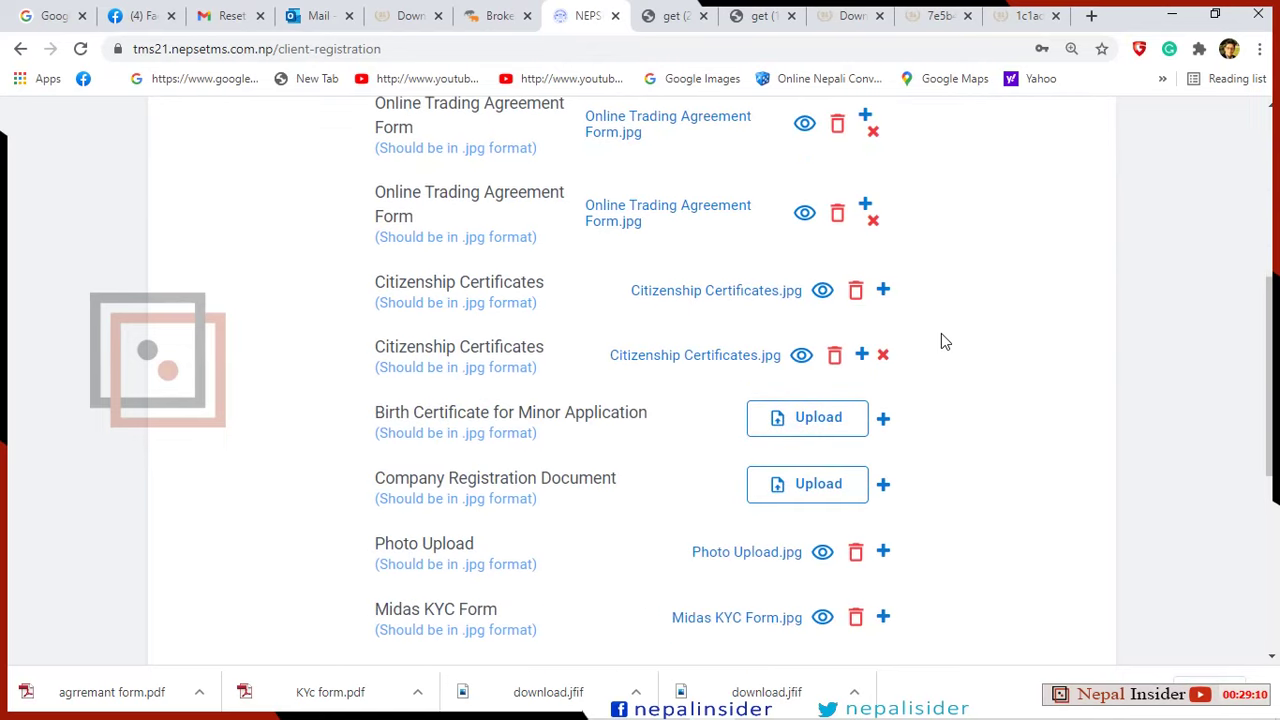
scroll(941, 342, "down", 4)
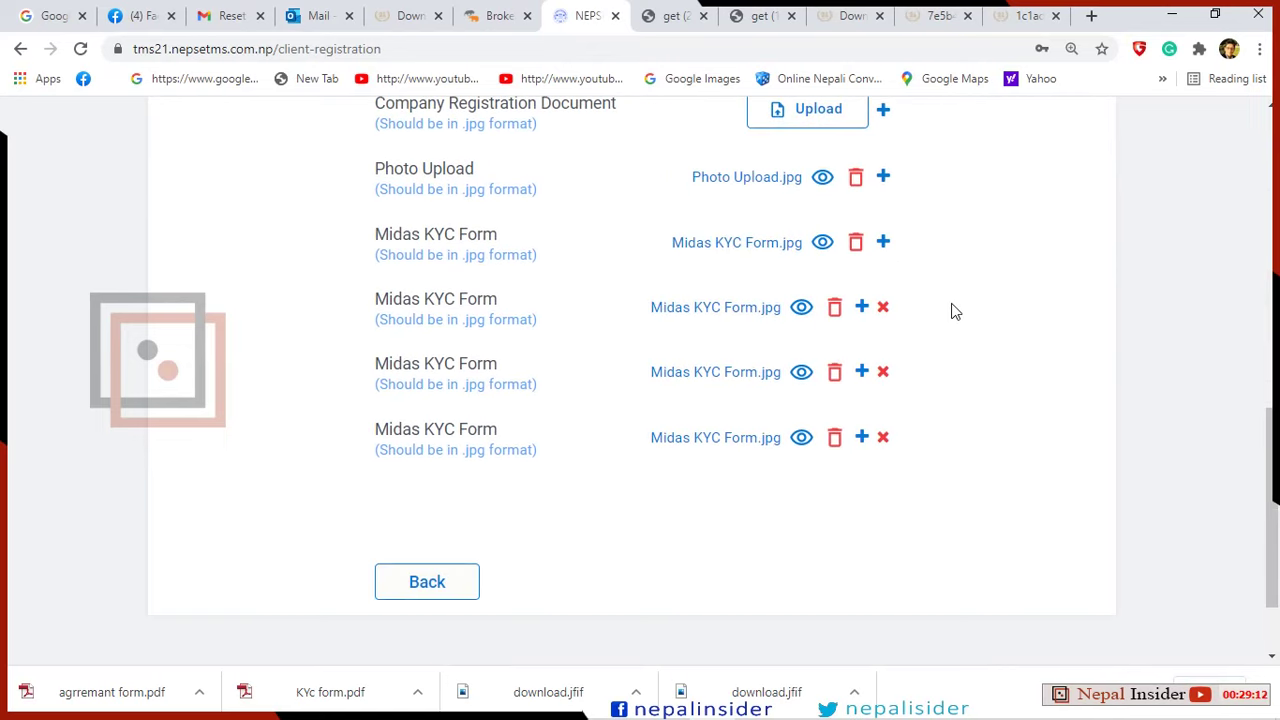
scroll(955, 312, "up", 4)
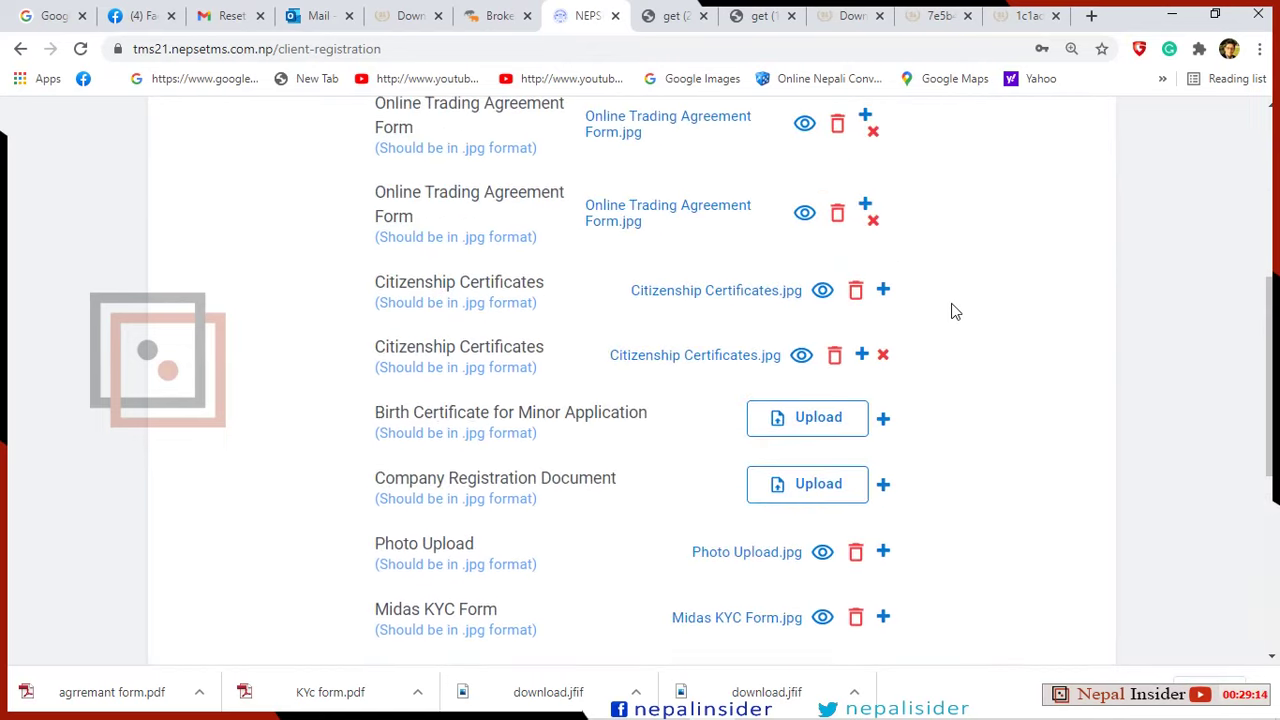
scroll(955, 312, "down", 5)
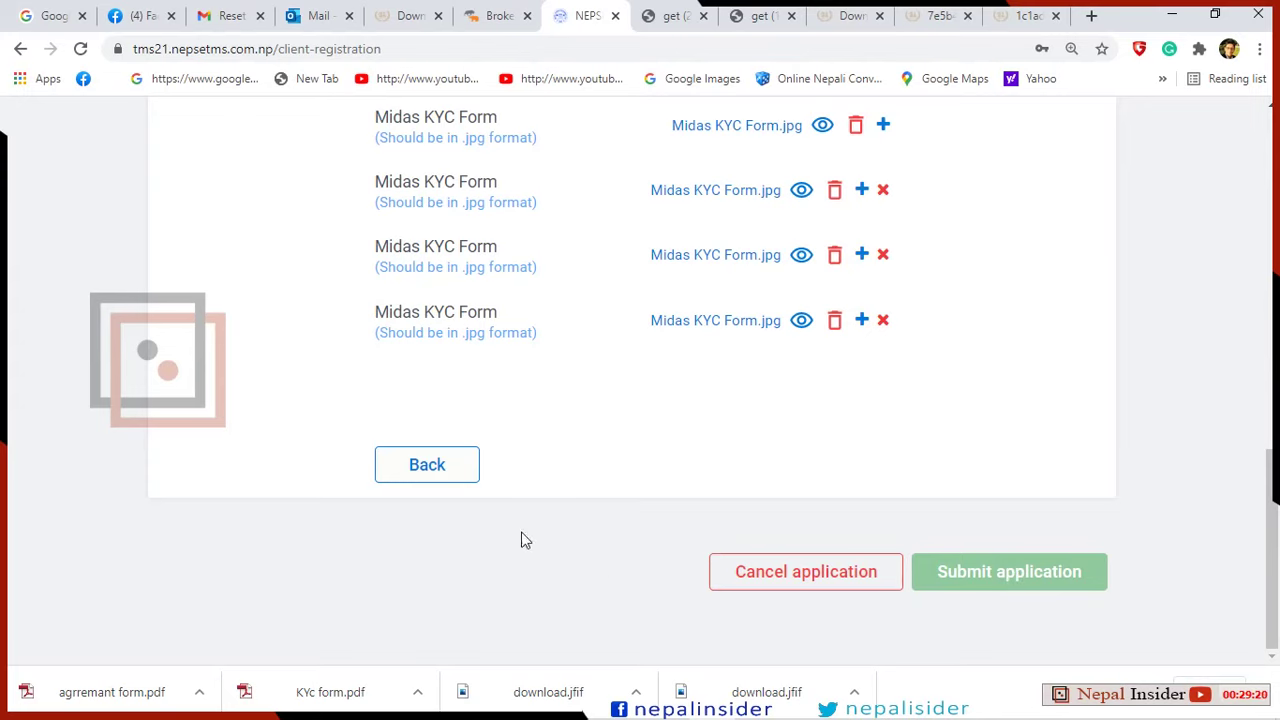
scroll(537, 494, "up", 15)
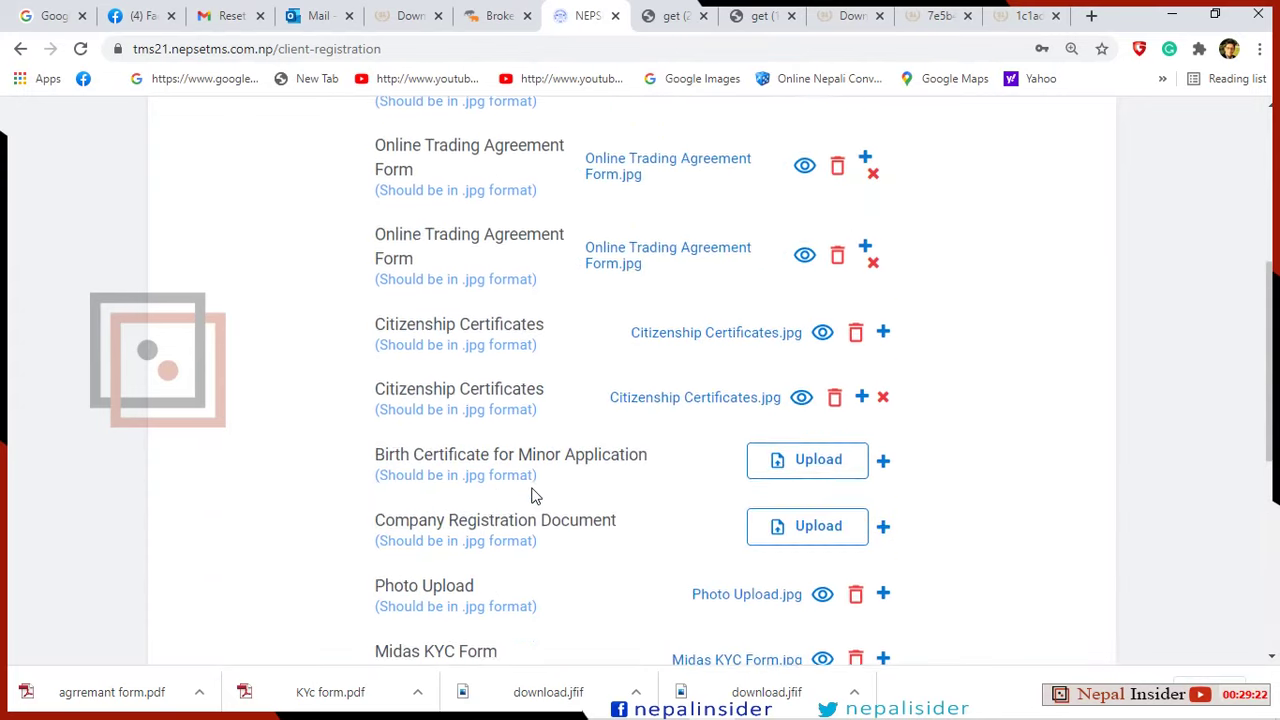
scroll(572, 484, "down", 15)
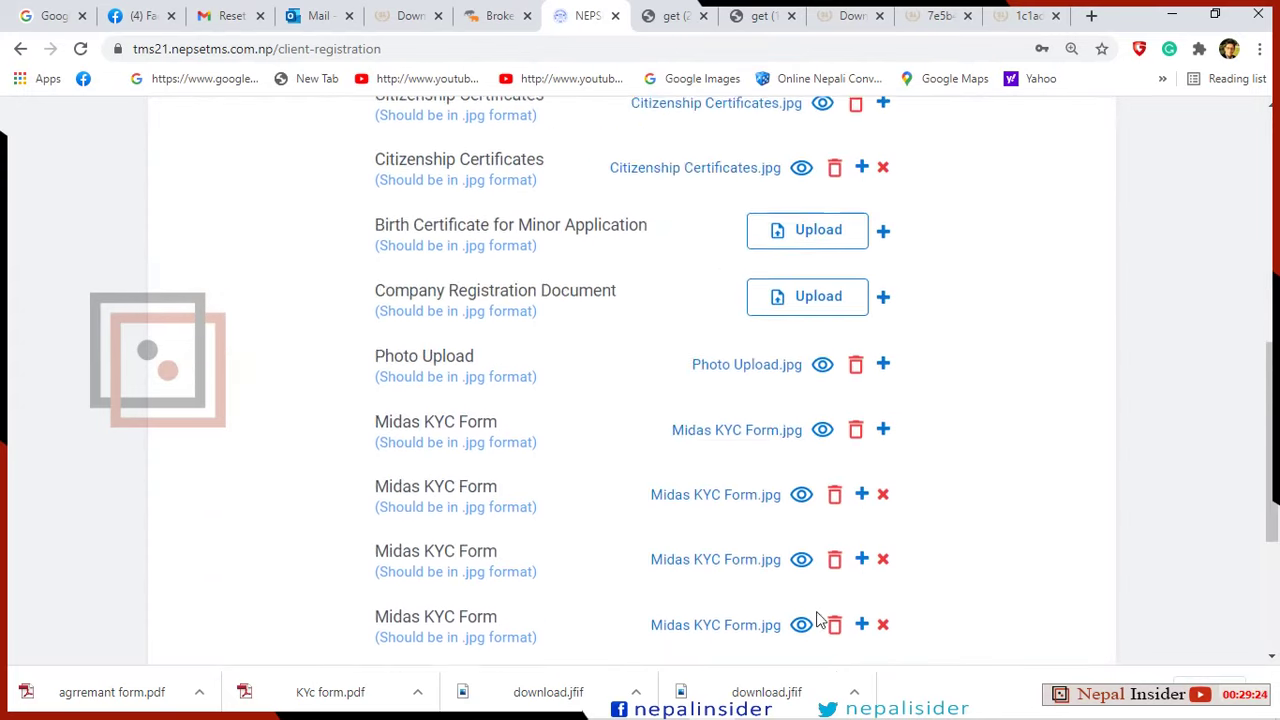
scroll(840, 400, "up", 10)
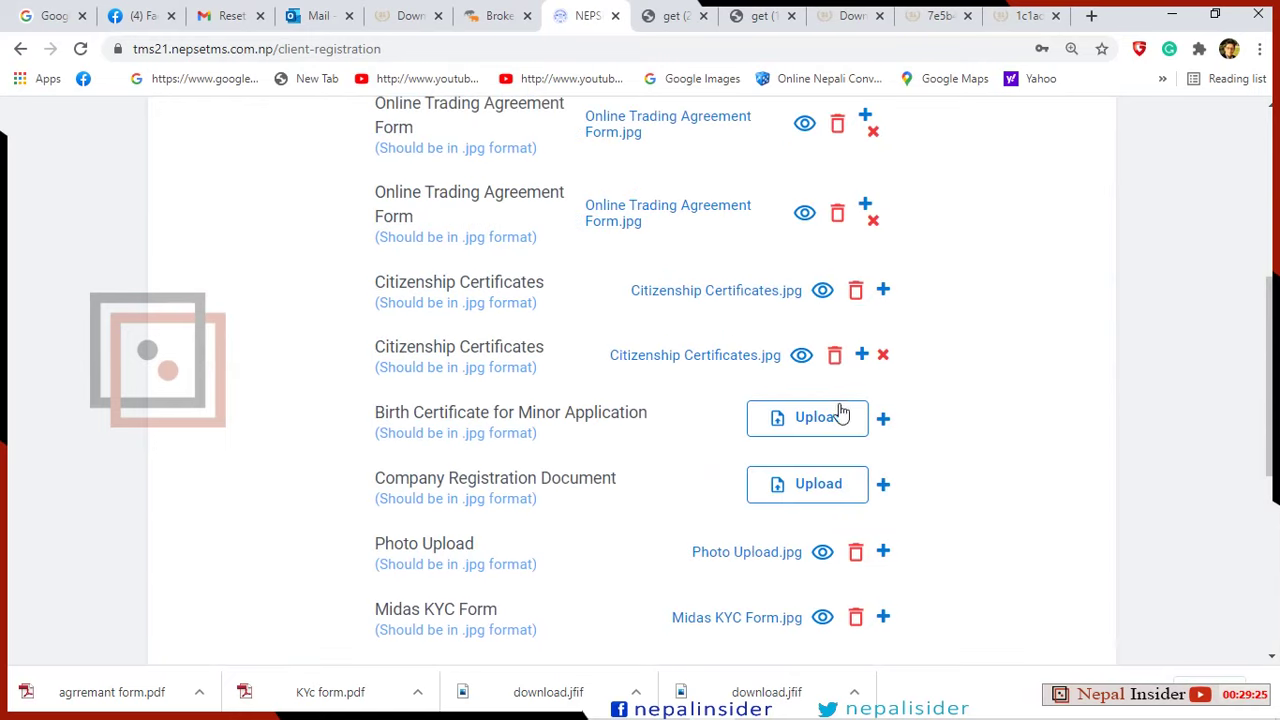
scroll(815, 225, "up", 5)
Clear the over-length BOID in Depository Details, enter a new BOID, and continue.
left_click(821, 225)
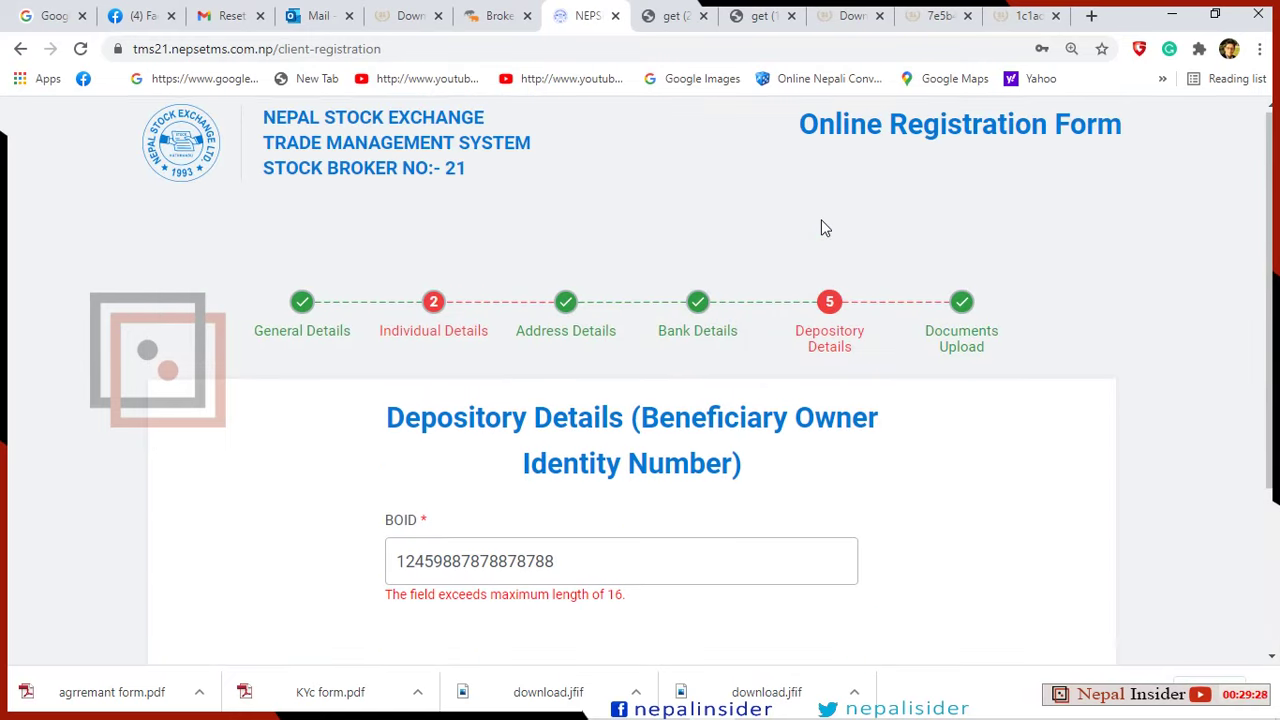
scroll(729, 314, "down", 3)
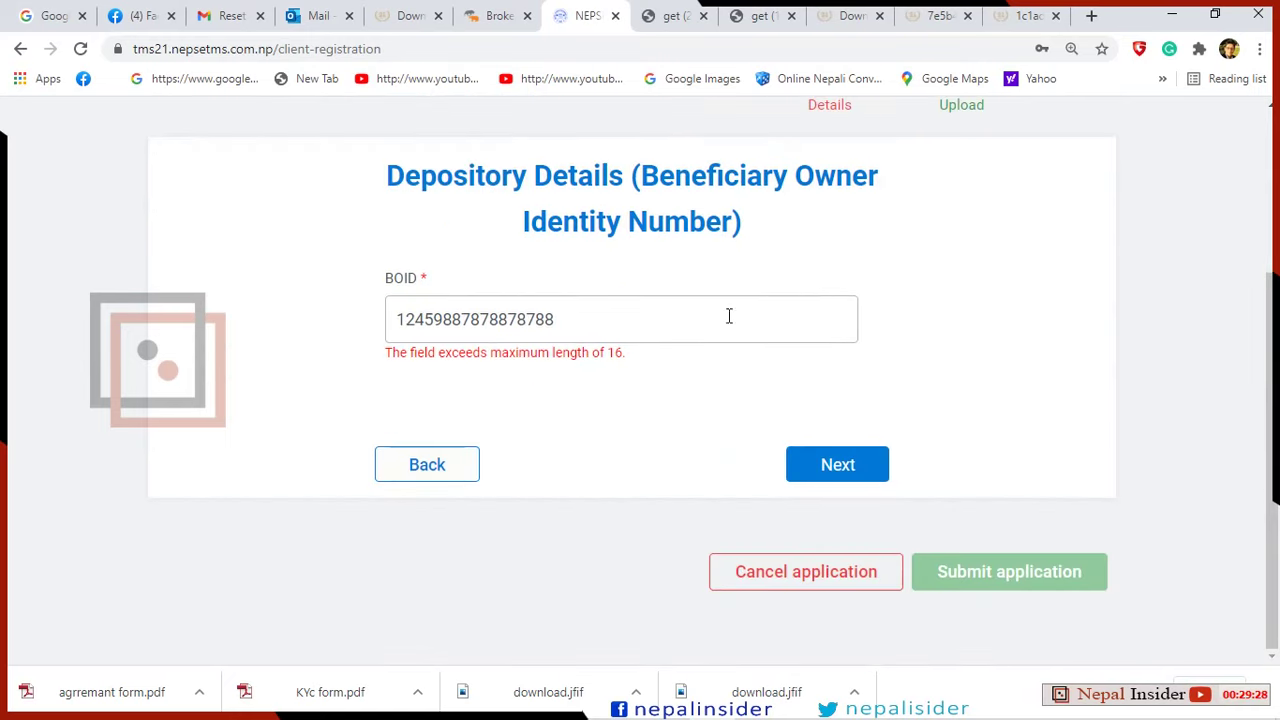
left_click(605, 324)
key("BackSpace")
key("BackSpace")
key("BackSpace")
key("BackSpace")
key("BackSpace")
key("BackSpace")
key("BackSpace")
key("BackSpace")
key("BackSpace")
key("BackSpace")
key("BackSpace")
key("BackSpace")
key("BackSpace")
key("BackSpace")
key("BackSpace")
key("BackSpace")
key("BackSpace")
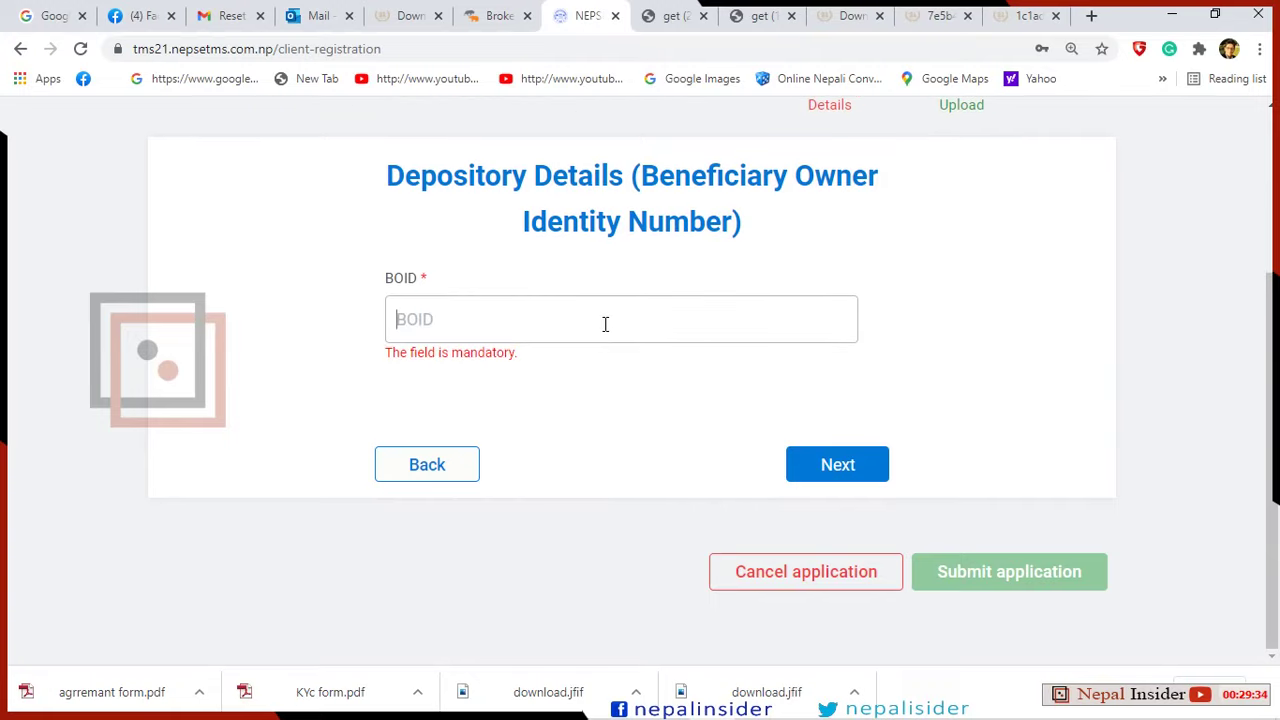
type("12555555")
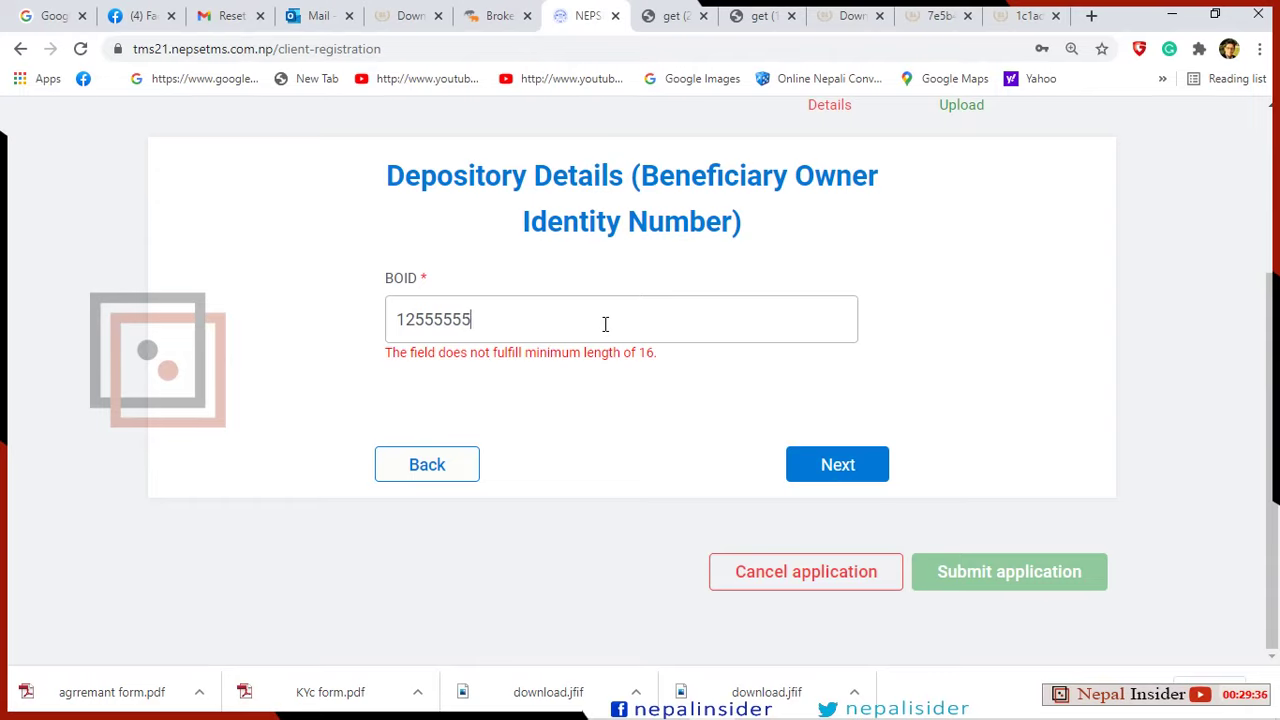
type("555555")
left_click(862, 469)
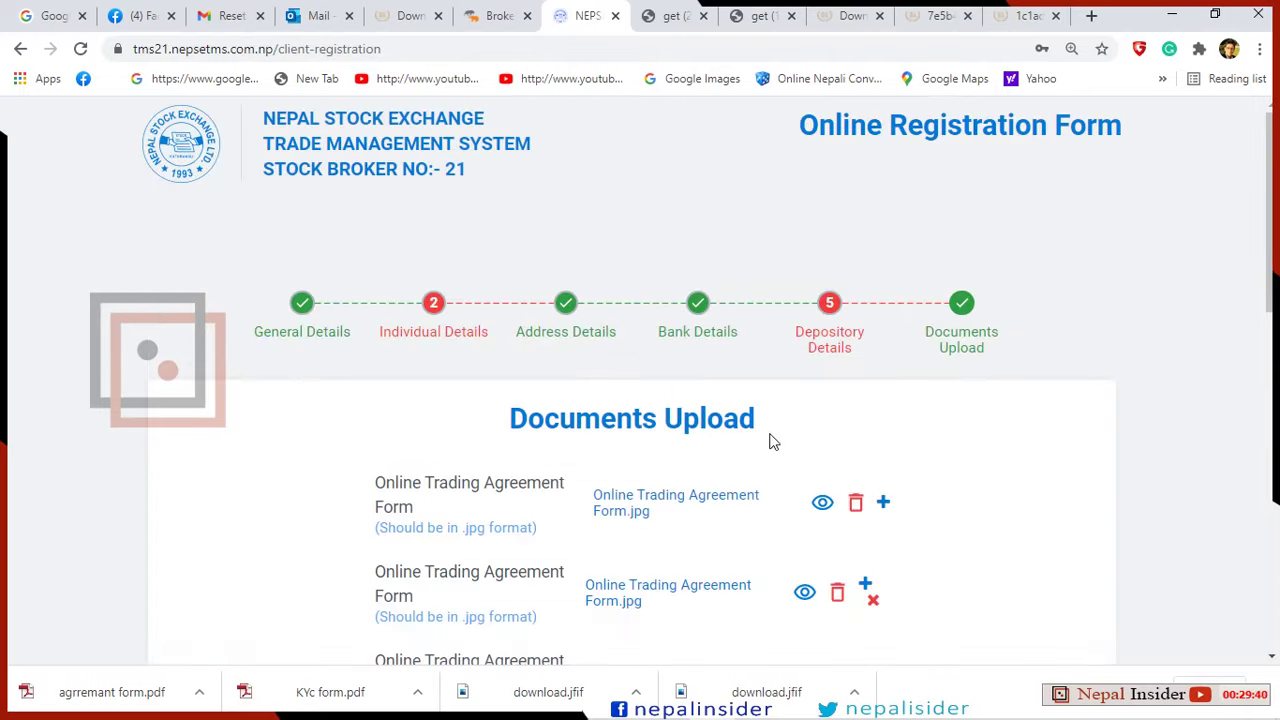
Return to Depository Details, retype the BOID as a valid 16-digit number, and save it.
scroll(765, 430, "down", 1)
scroll(780, 300, "down", 2)
scroll(806, 171, "up", 2)
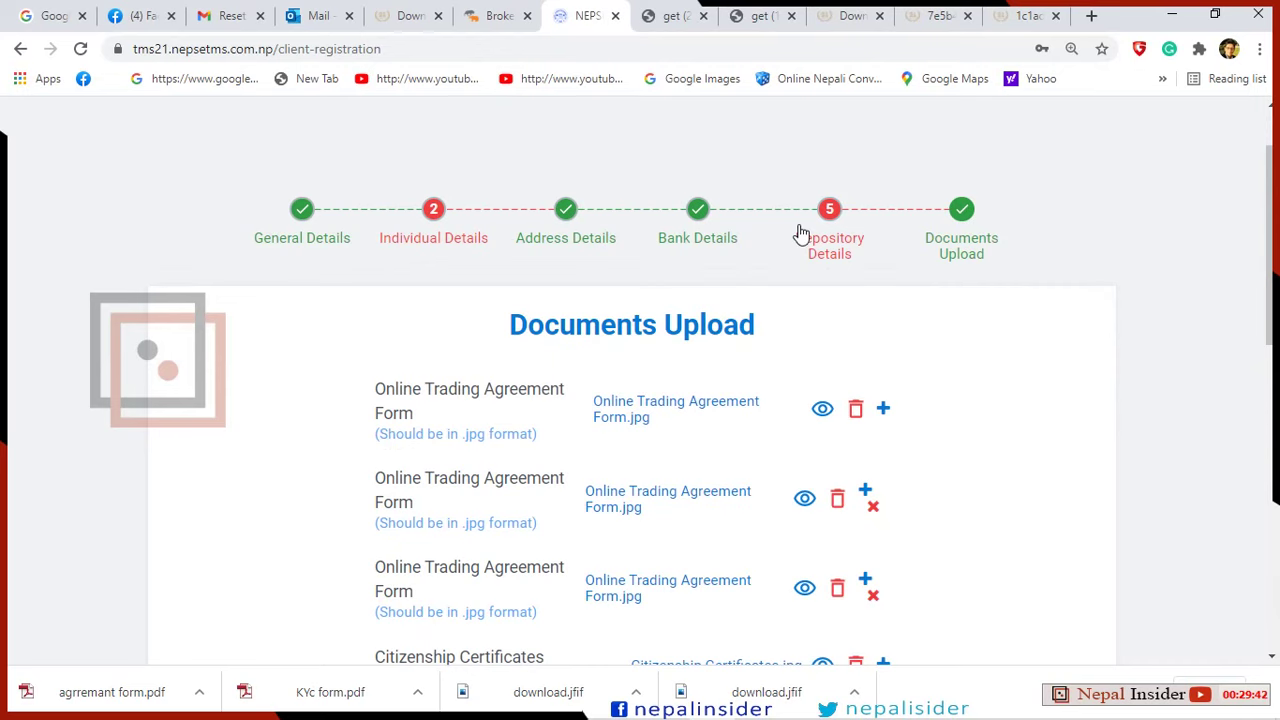
left_click(805, 223)
left_click_drag(542, 566, 370, 575)
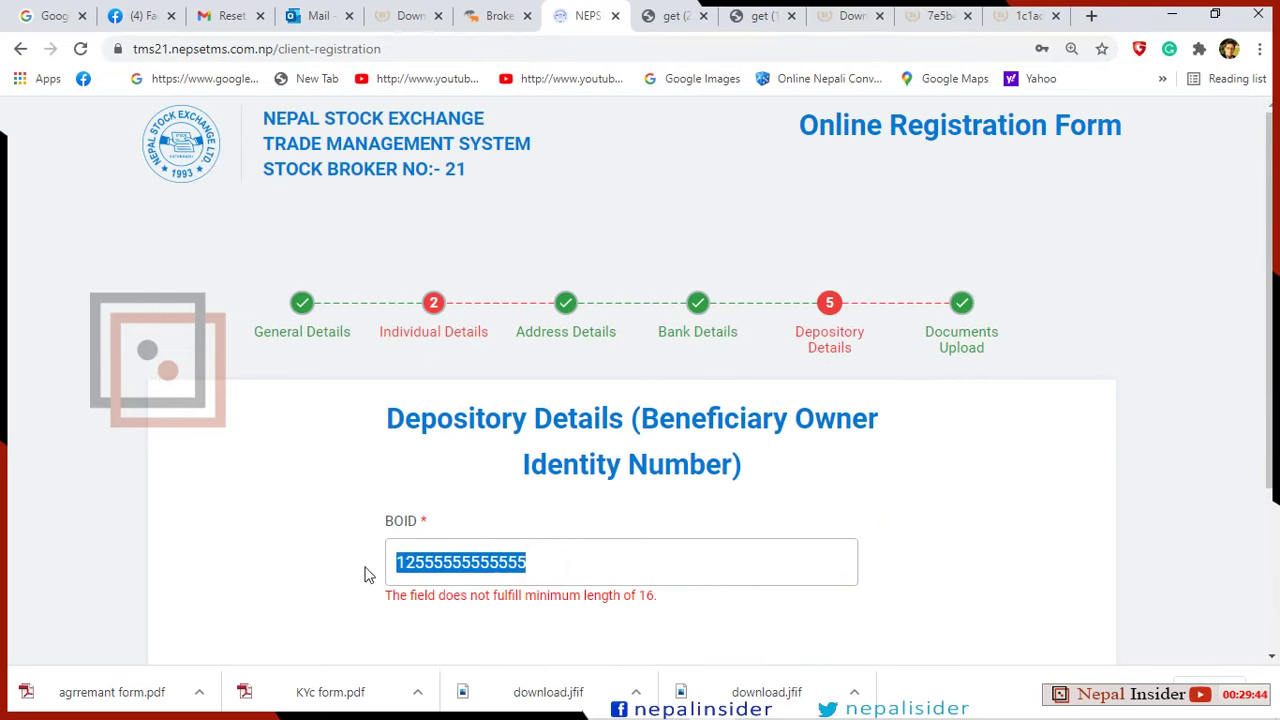
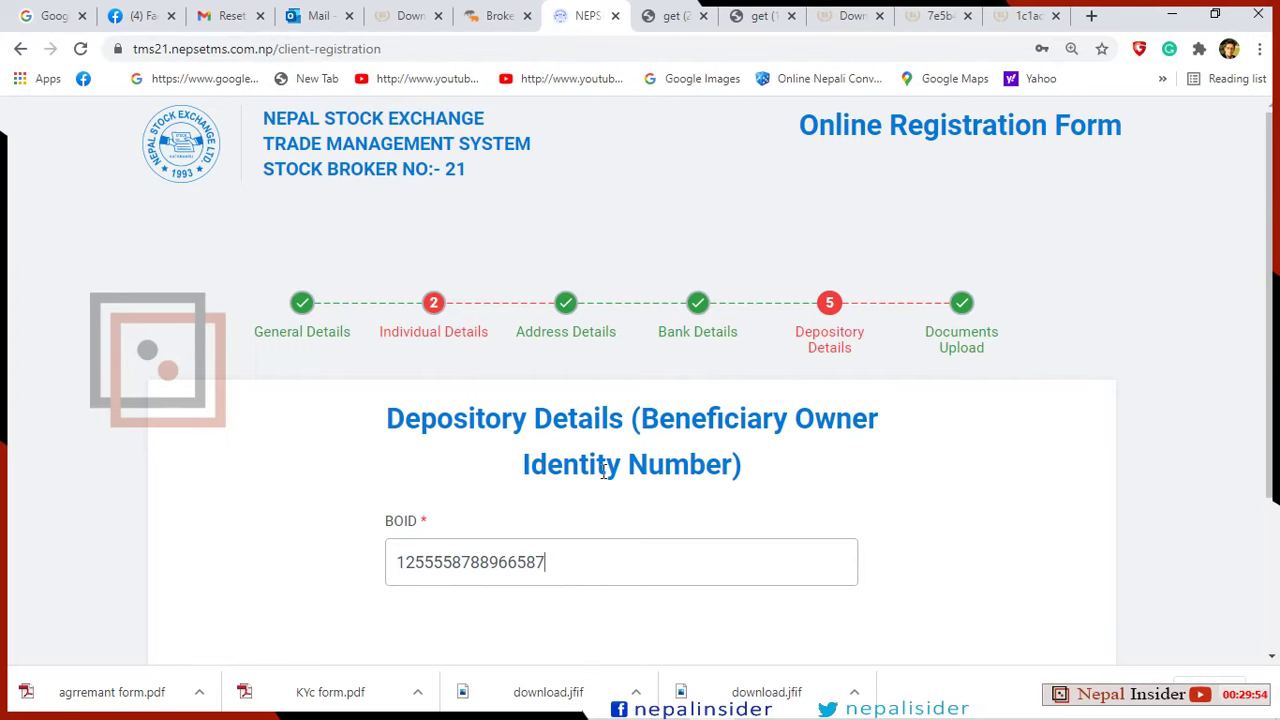
scroll(604, 472, "down", 2)
left_click(828, 466)
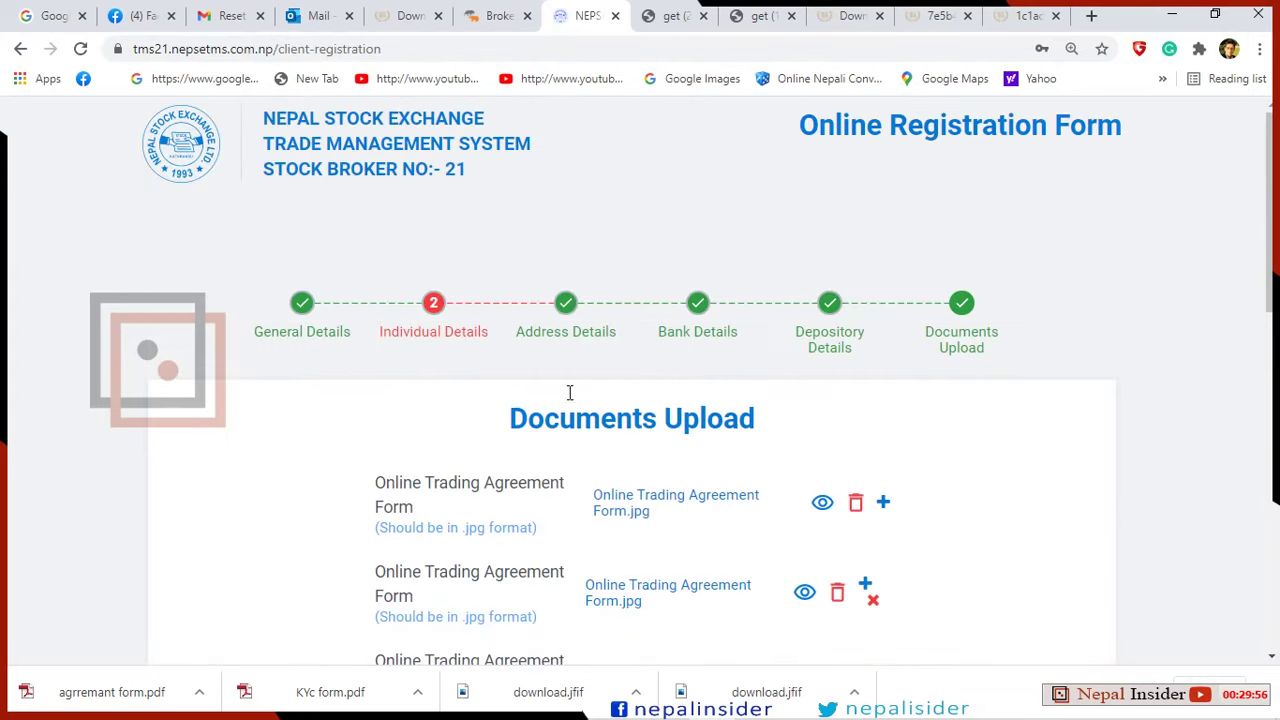
Set Citizenship Issued Place to Dhankuta in the Individual Details step.
left_click(433, 304)
scroll(551, 386, "down", 3)
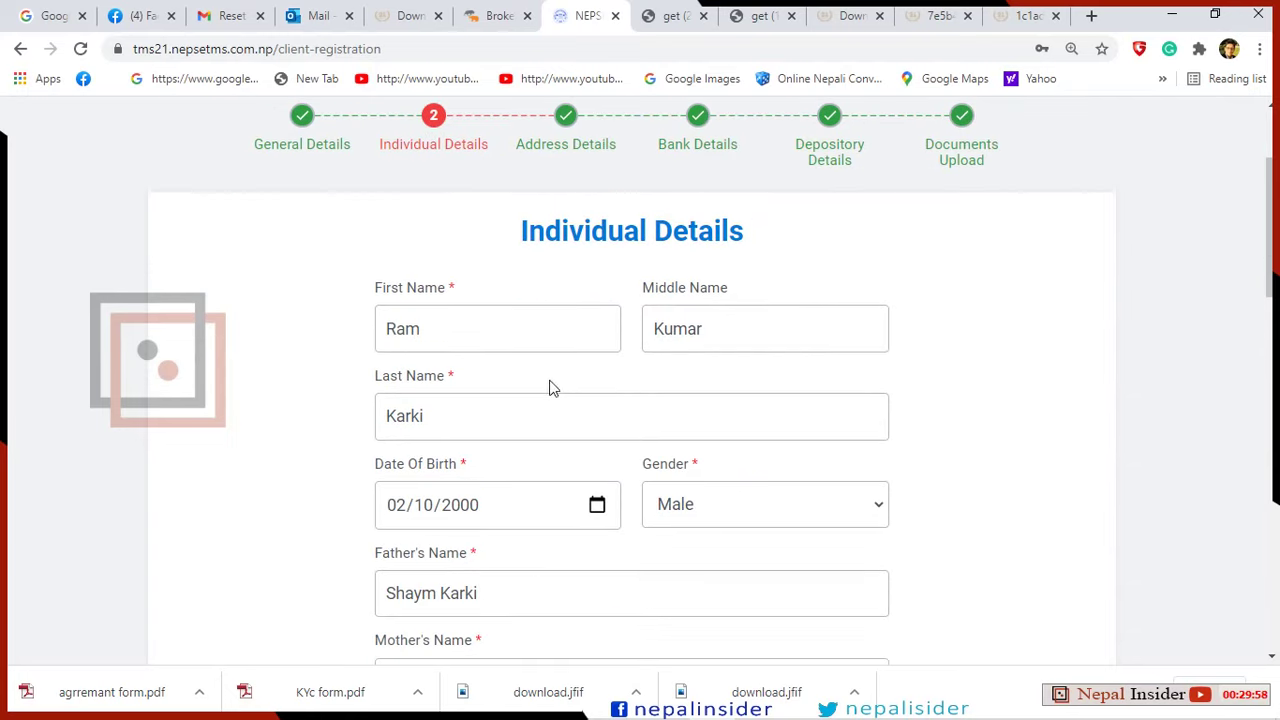
scroll(600, 390, "down", 1)
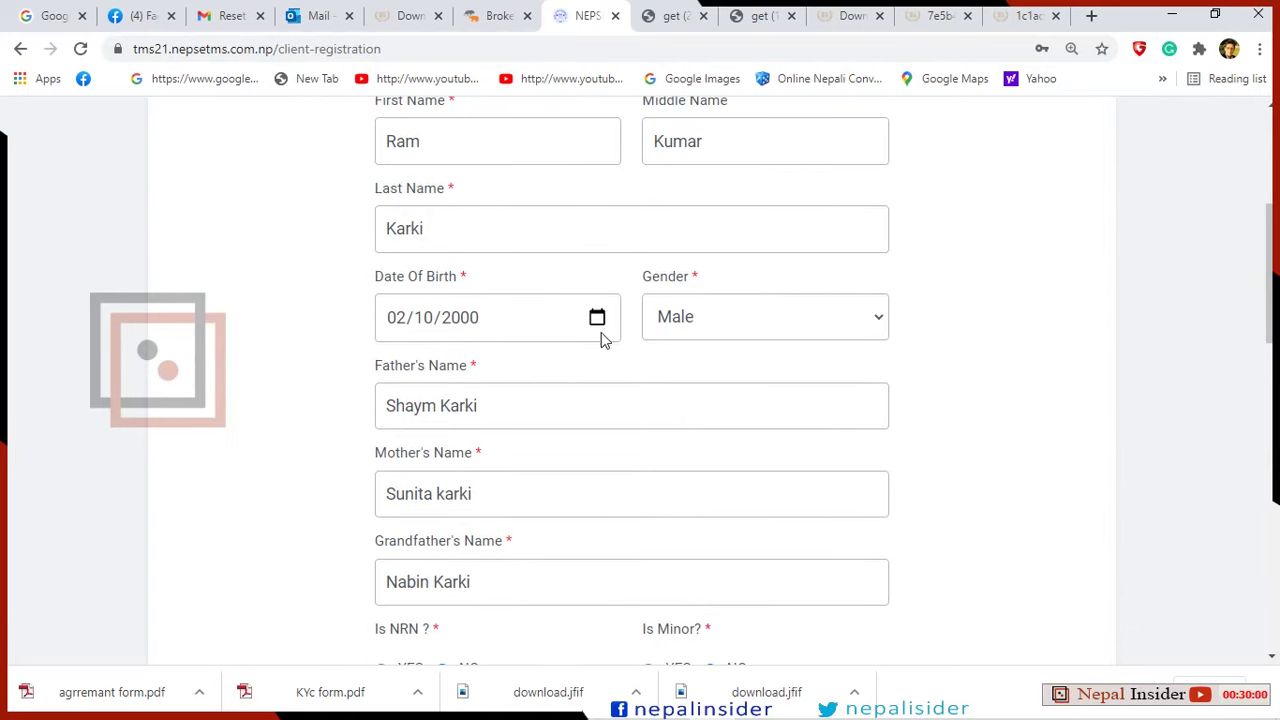
scroll(559, 398, "down", 5)
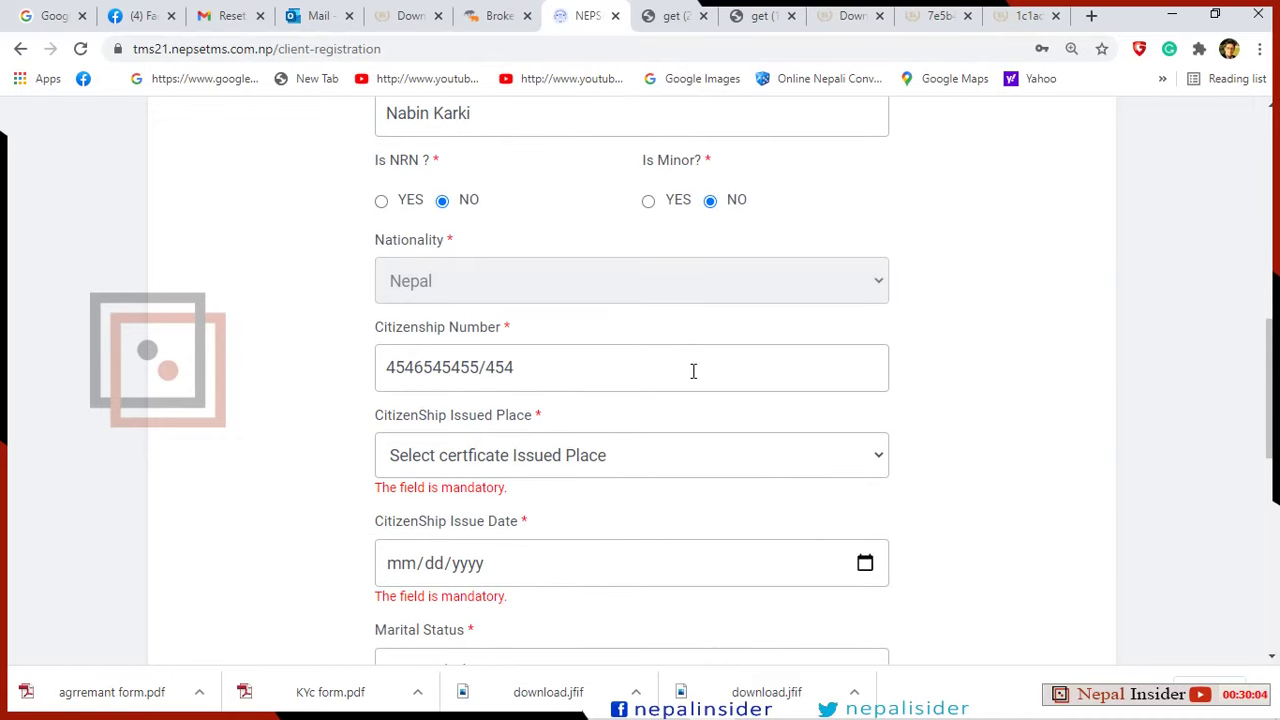
scroll(768, 366, "down", 2)
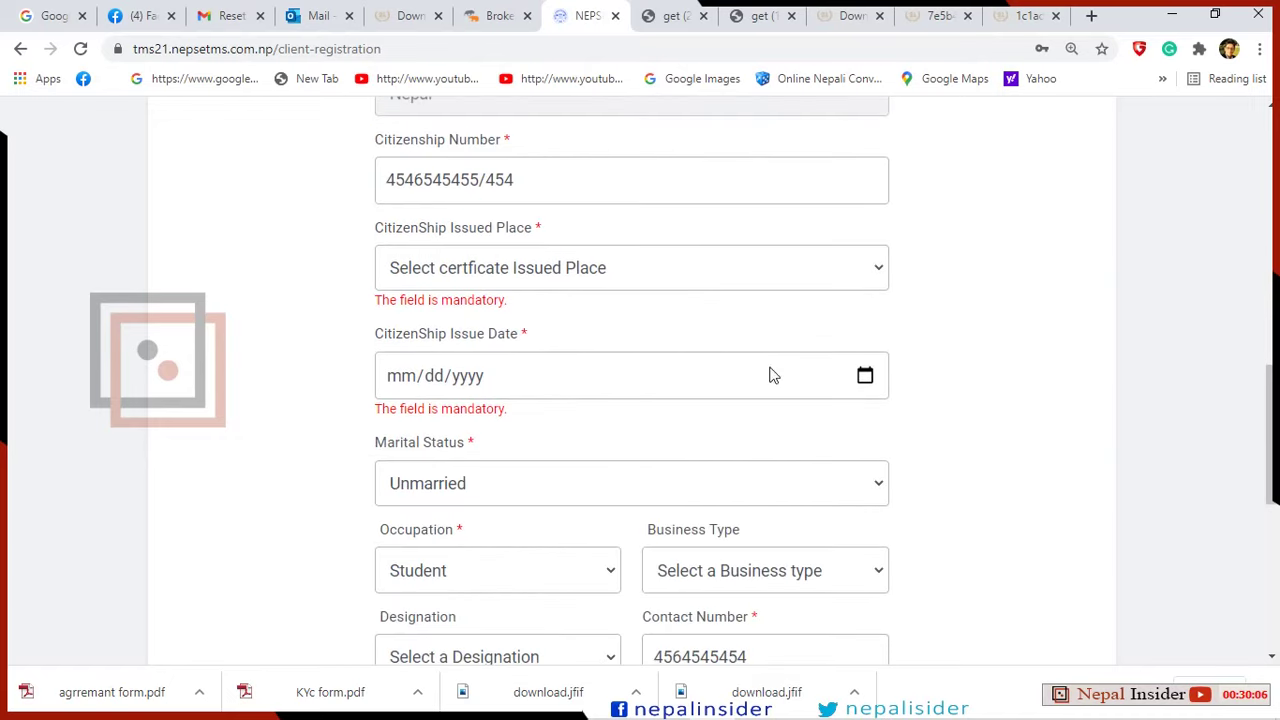
left_click(816, 269)
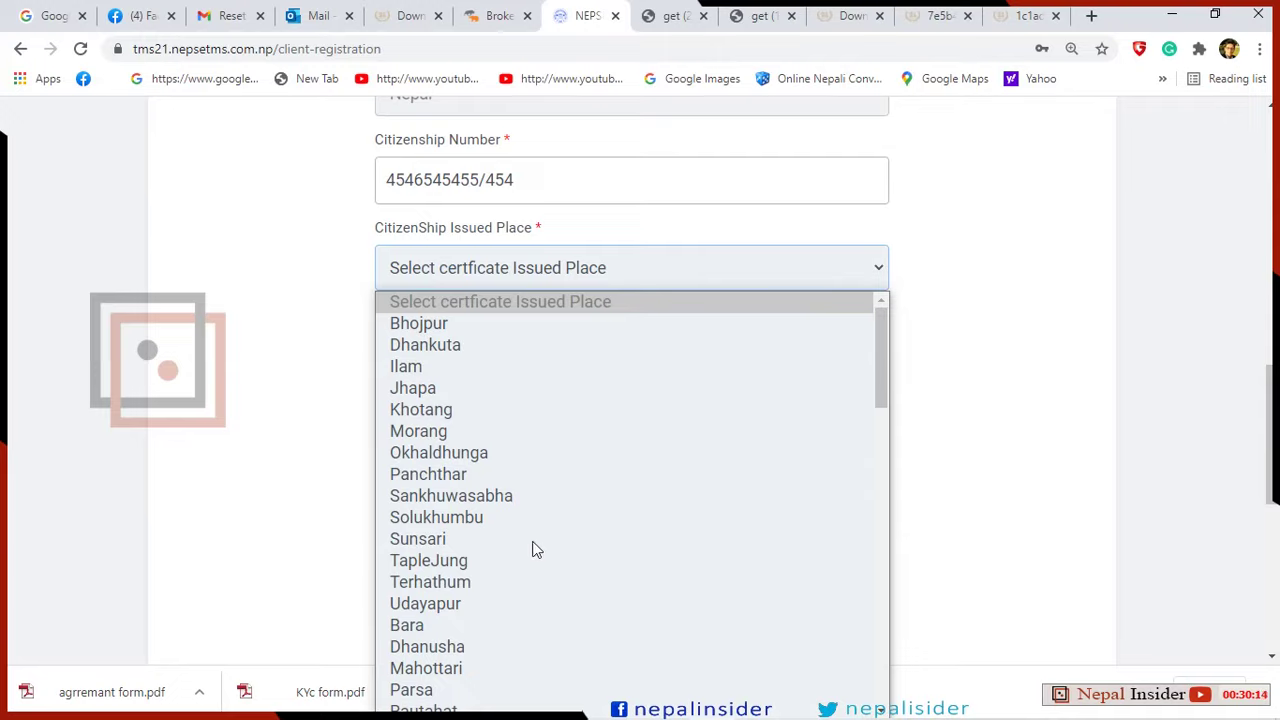
key("d")
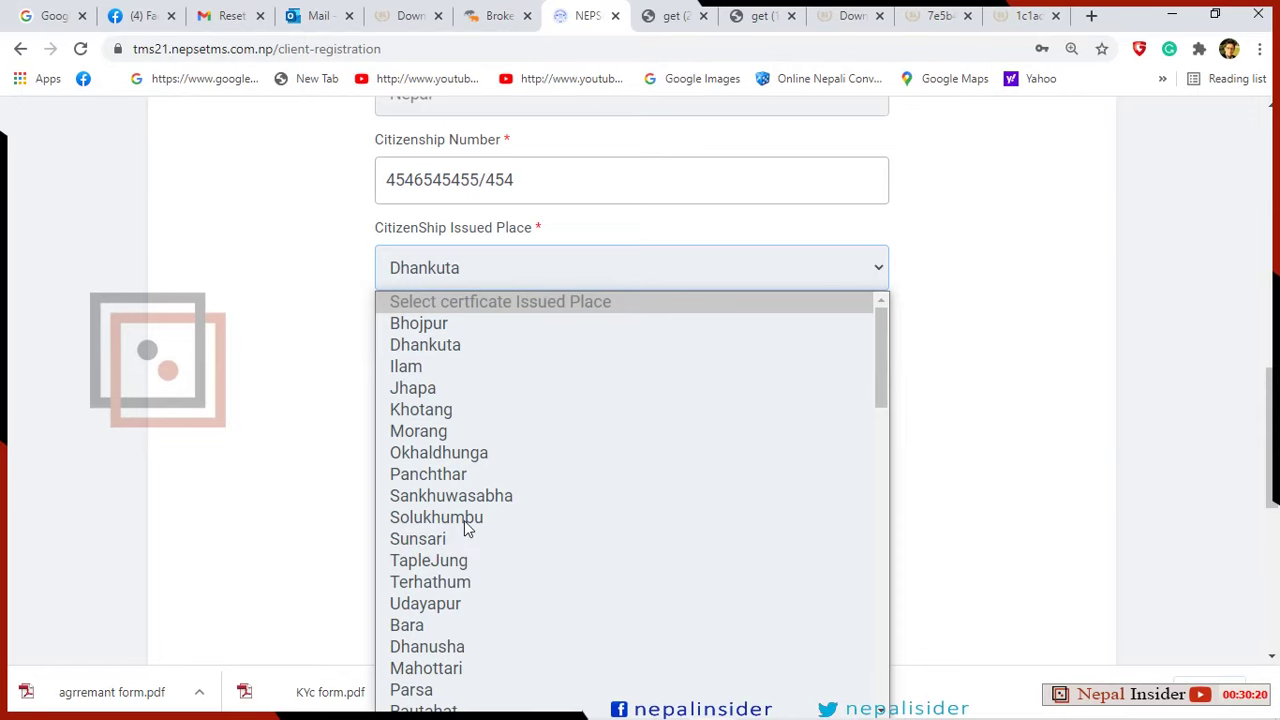
key("Return")
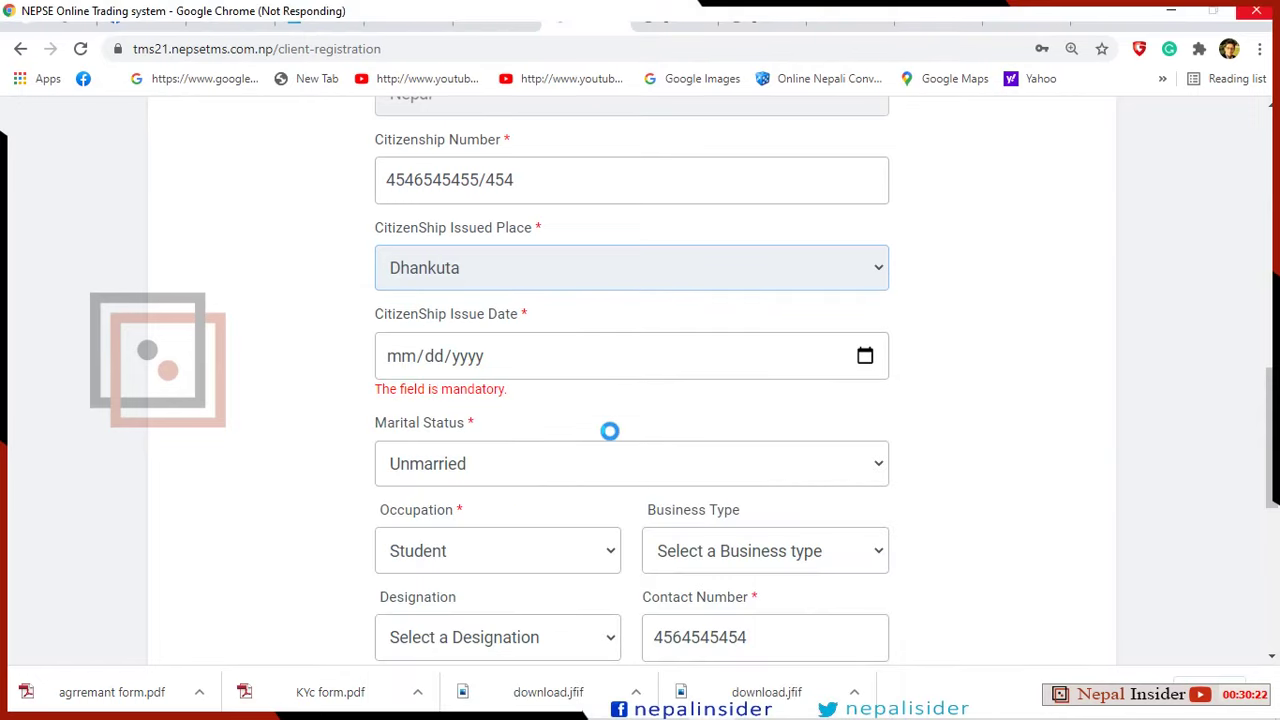
Set the citizenship issue date to 03/10/2021 and advance to Address Details.
scroll(609, 430, "down", 2)
left_click(851, 363)
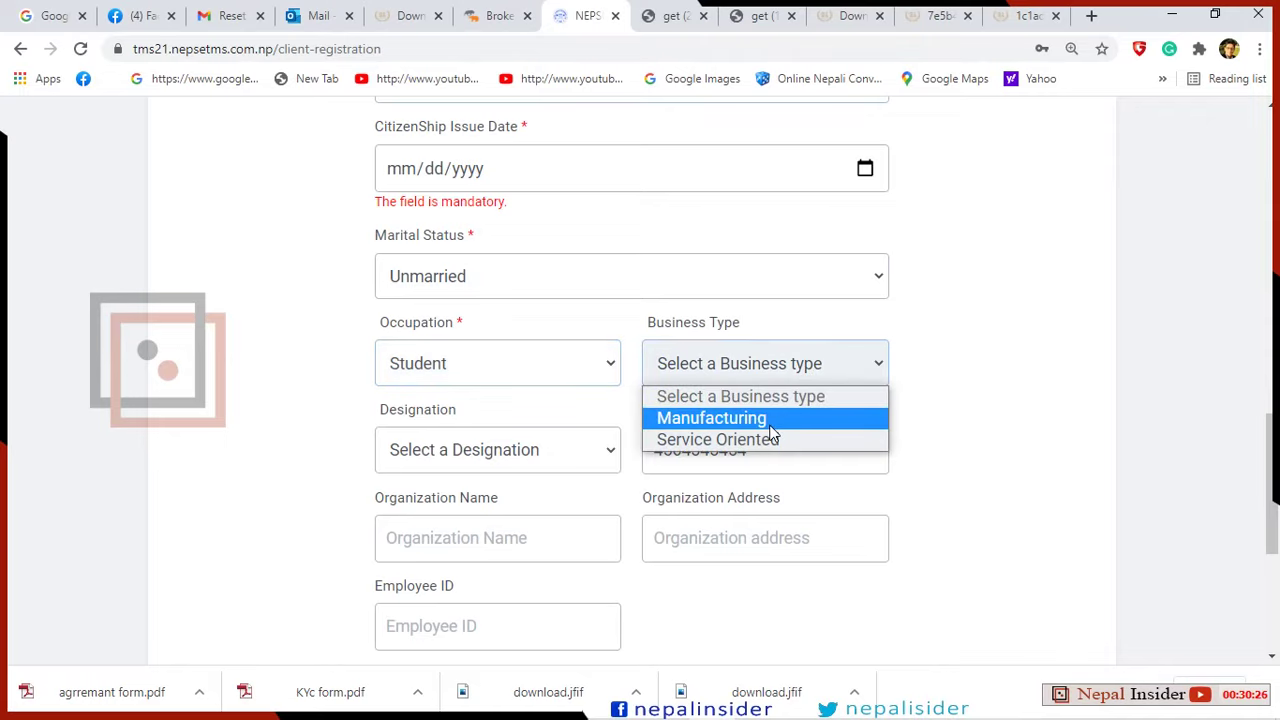
left_click(966, 386)
scroll(891, 354, "up", 2)
scroll(890, 350, "up", 1)
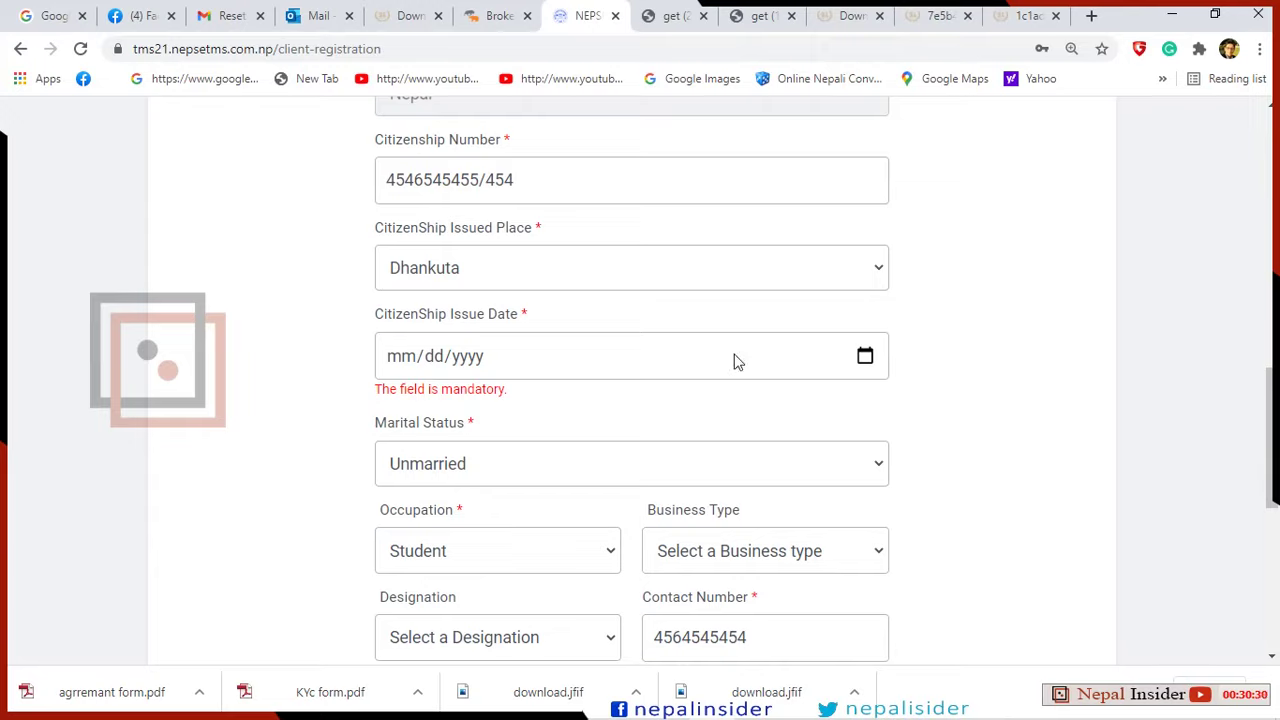
left_click(865, 356)
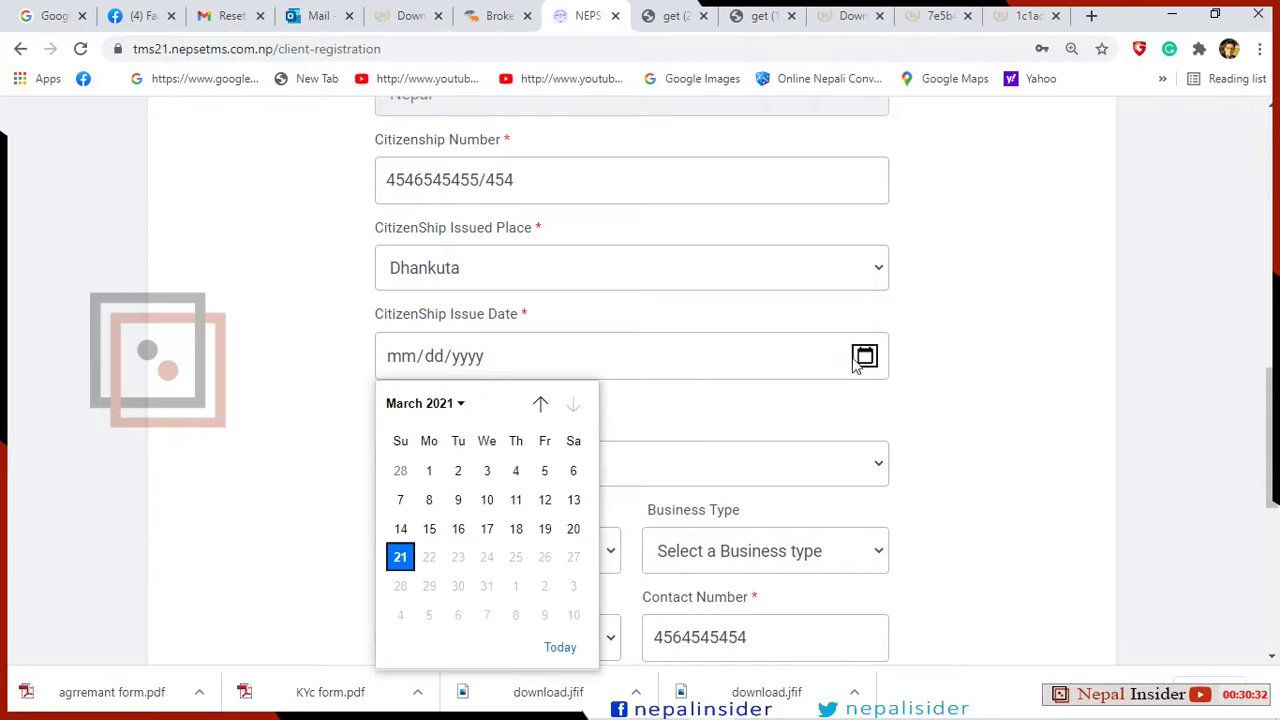
left_click(488, 500)
scroll(934, 449, "down", 1)
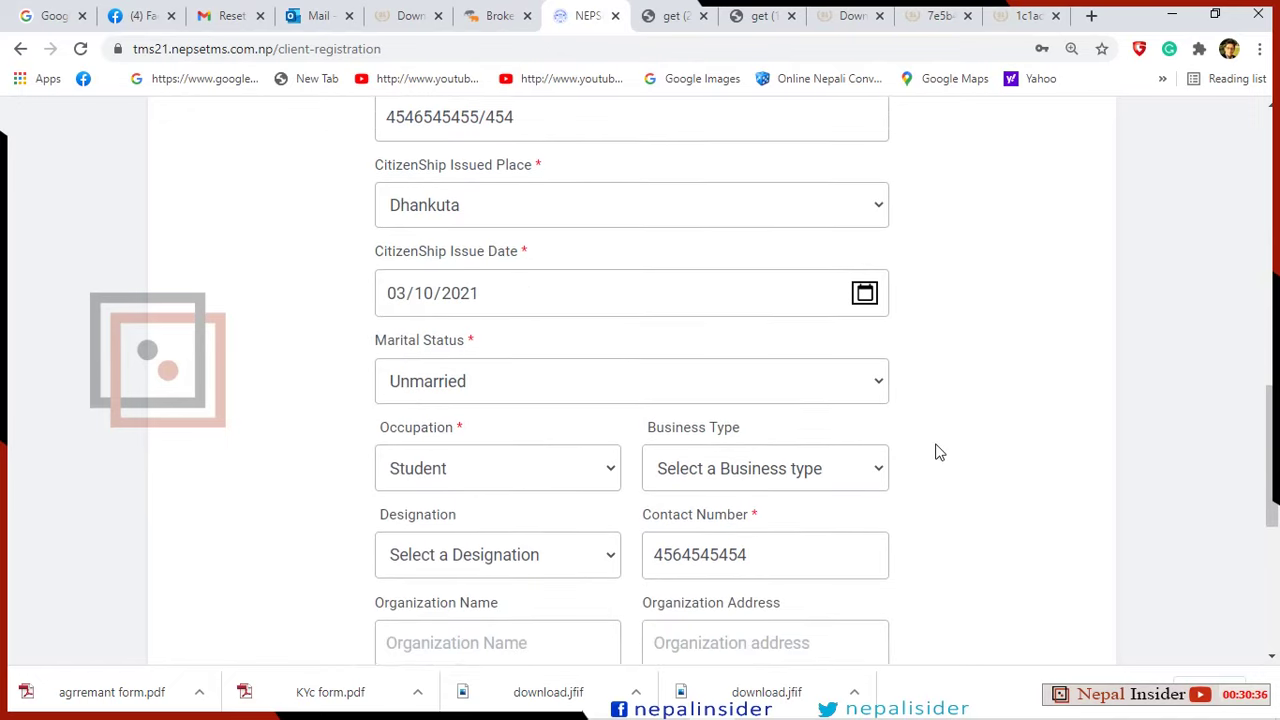
scroll(848, 460, "down", 3)
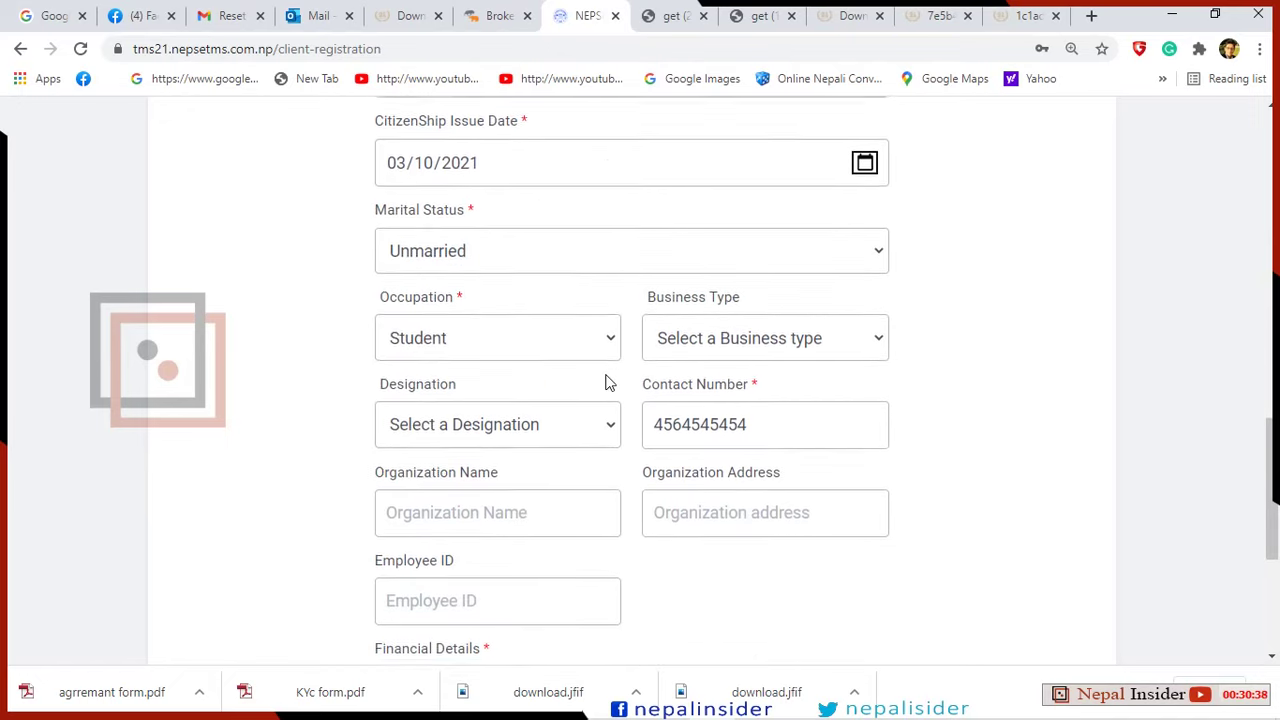
scroll(670, 381, "down", 2)
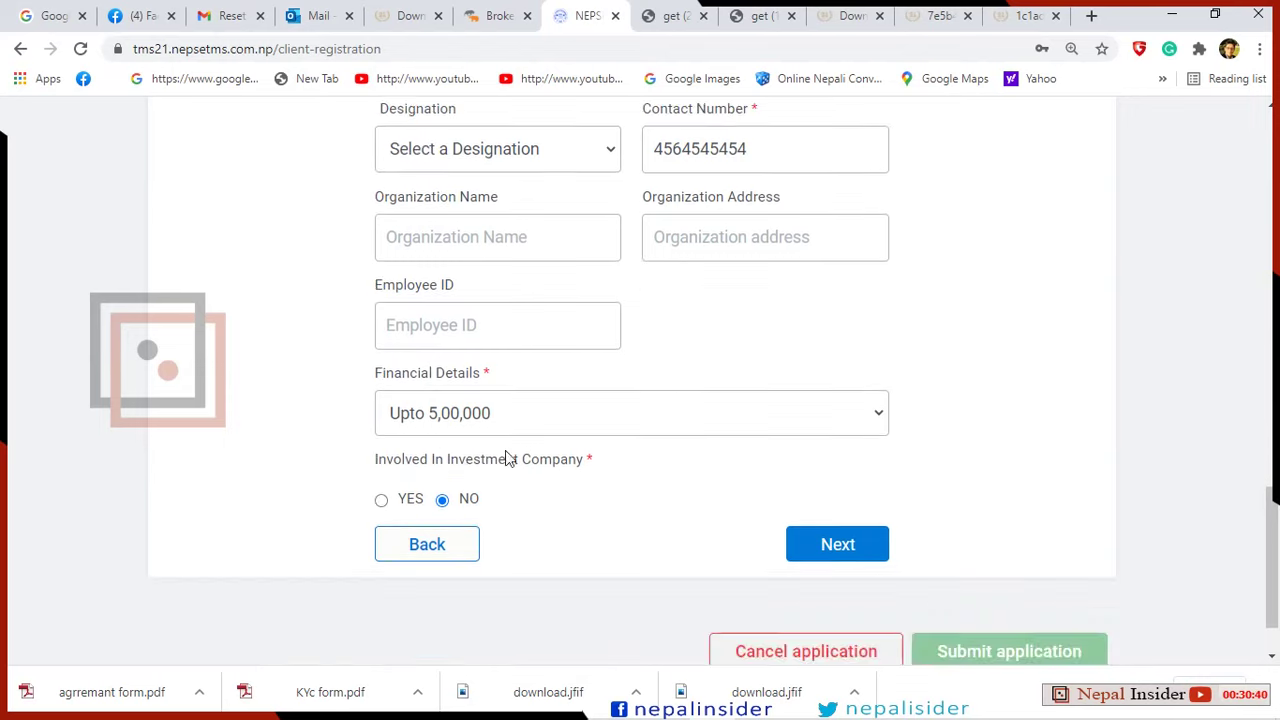
left_click(850, 470)
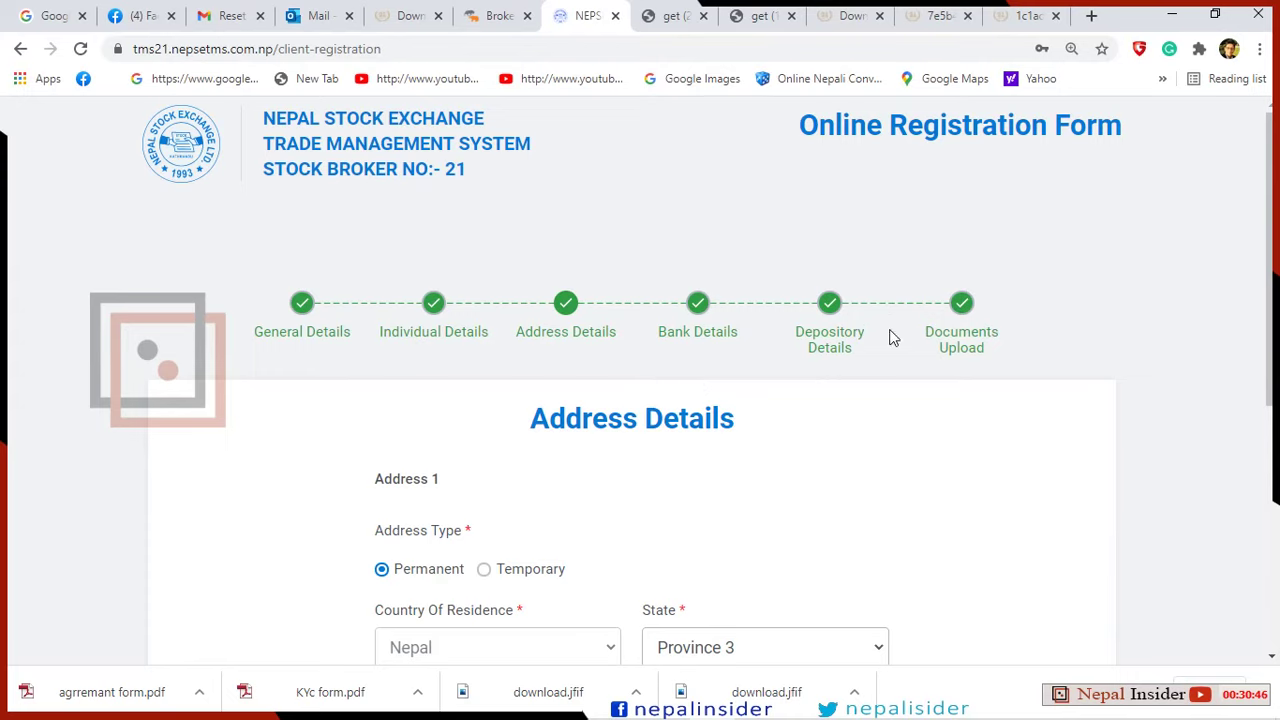
Agree to the terms and user agreement, then confirm creating the client application.
scroll(1006, 369, "down", 4)
scroll(1008, 370, "down", 1)
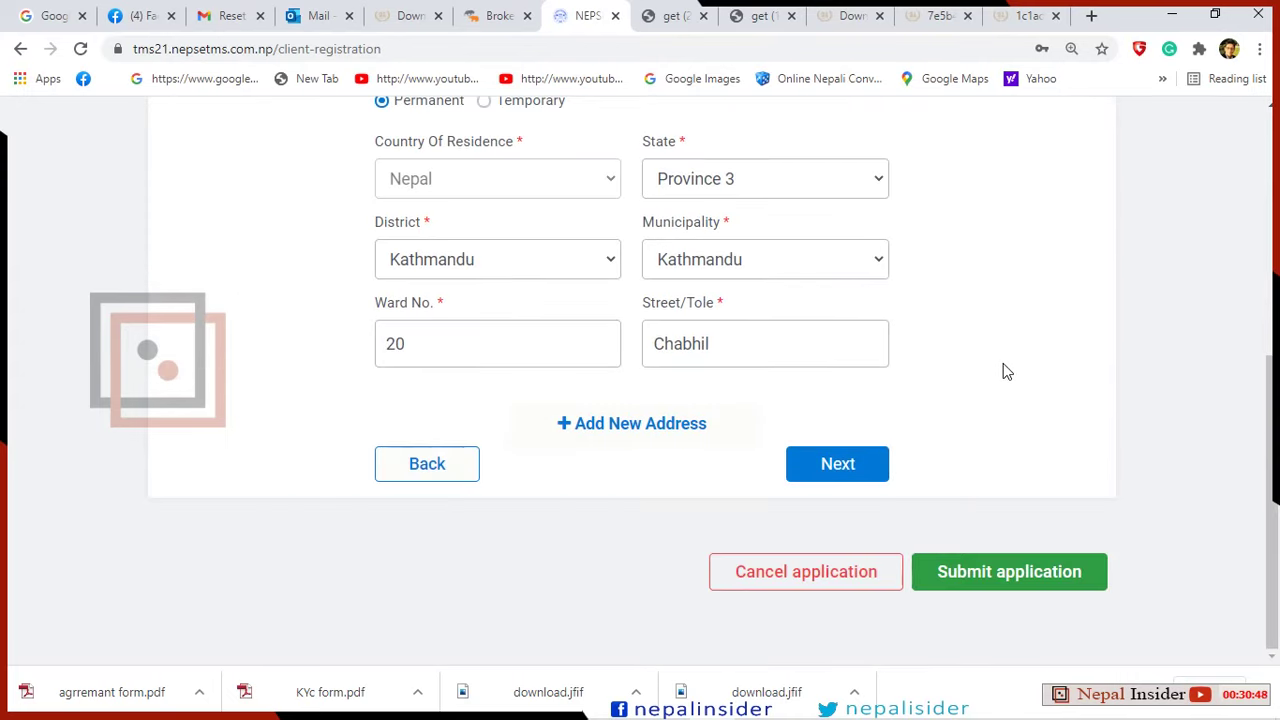
left_click(1034, 578)
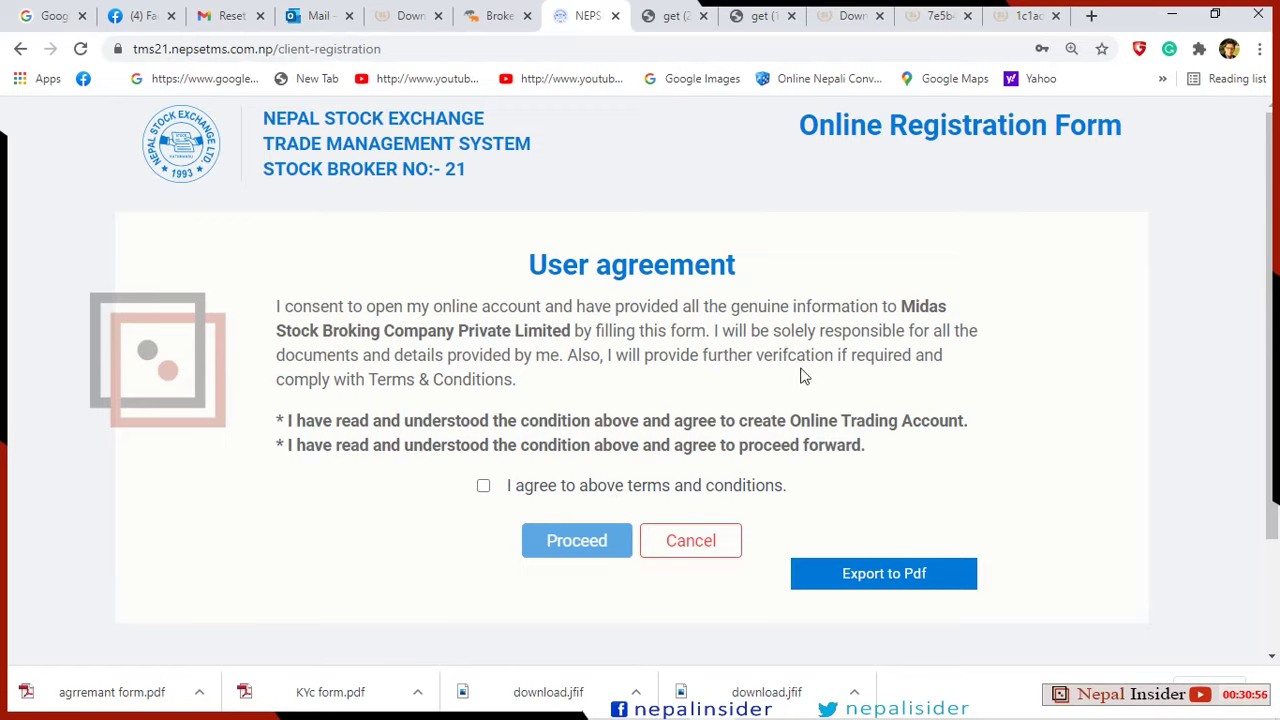
left_click(483, 487)
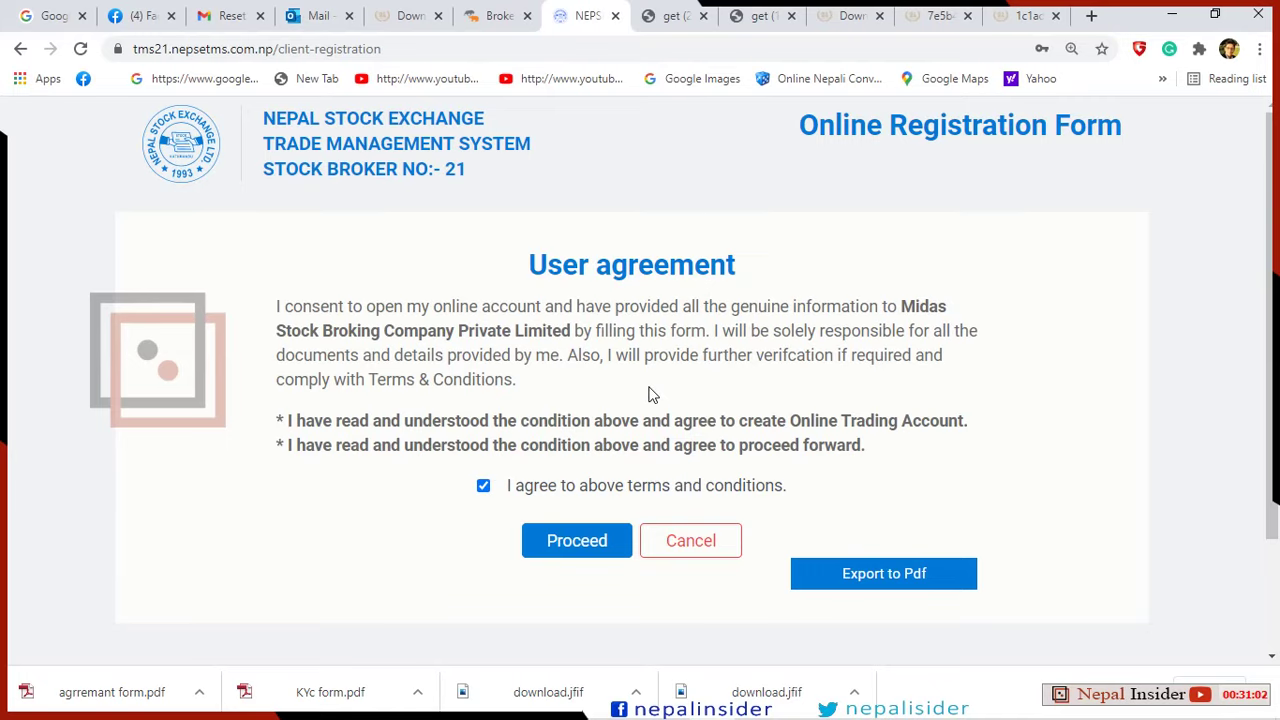
scroll(757, 380, "down", 2)
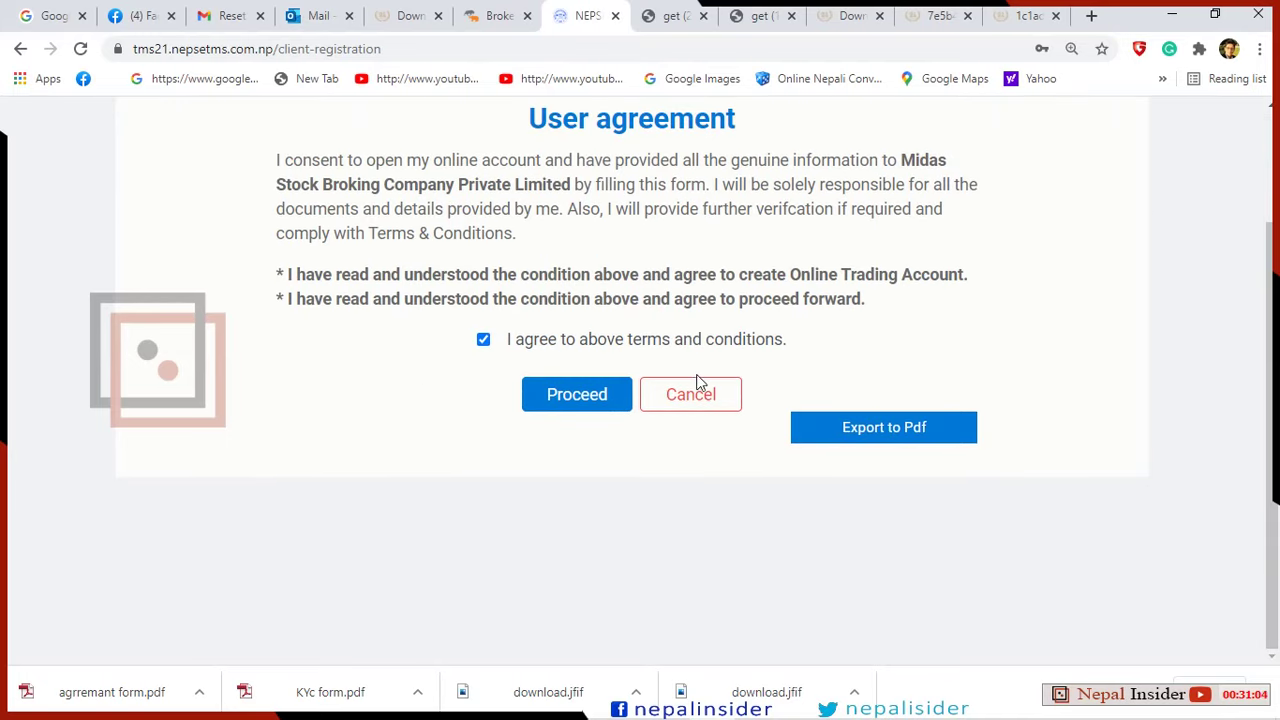
scroll(668, 358, "up", 1)
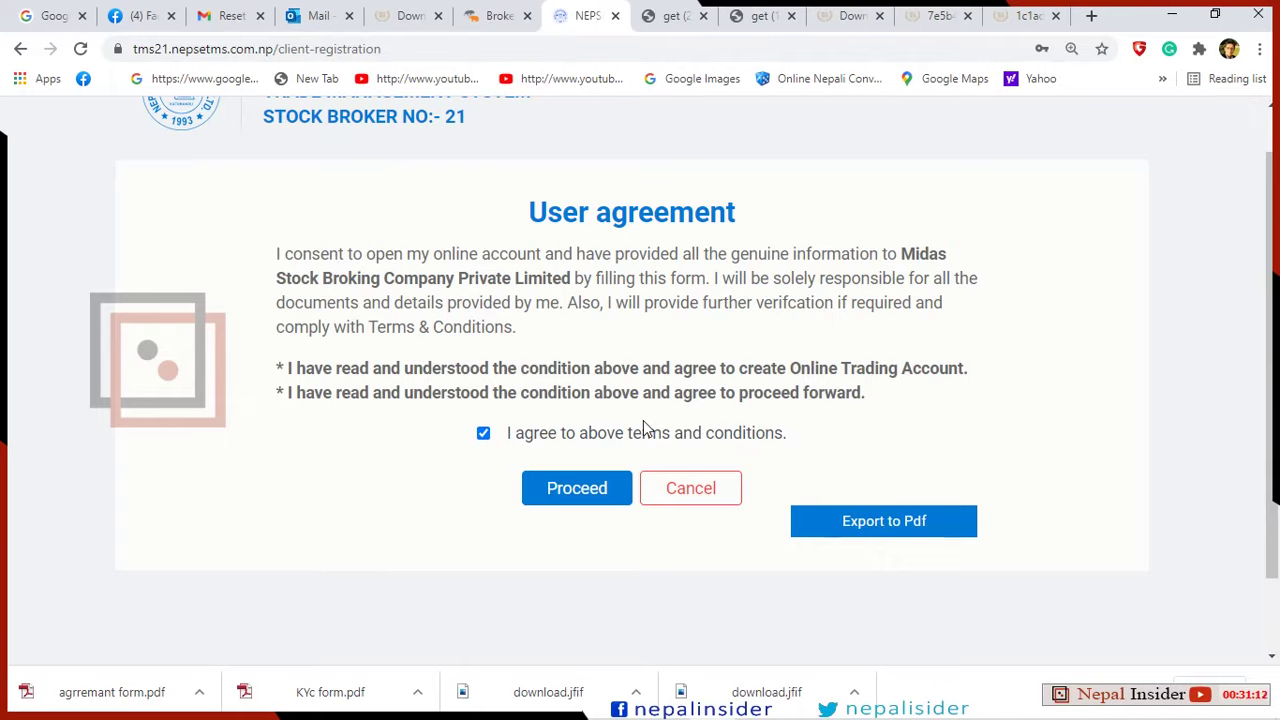
left_click(586, 500)
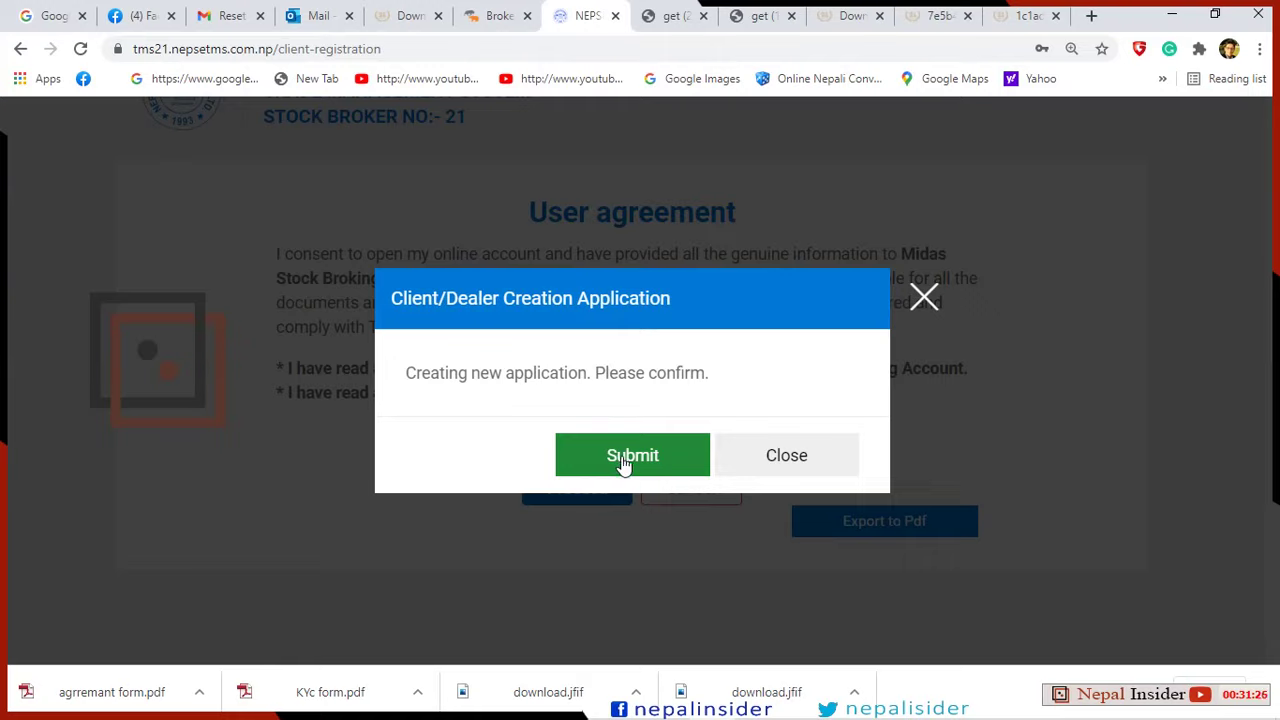
left_click(643, 457)
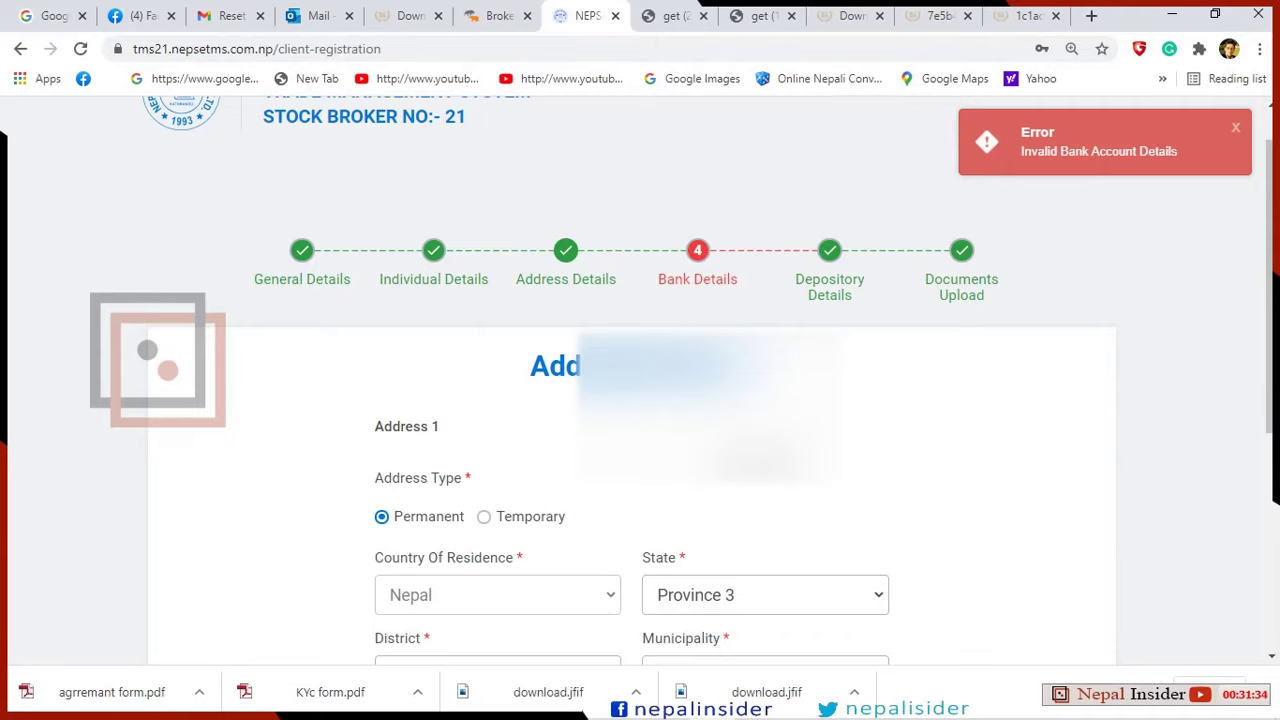
Review the Bank Details fields: Century Commercial Bank Limited, Banepa Branch, Saving account.
scroll(752, 456, "down", 3)
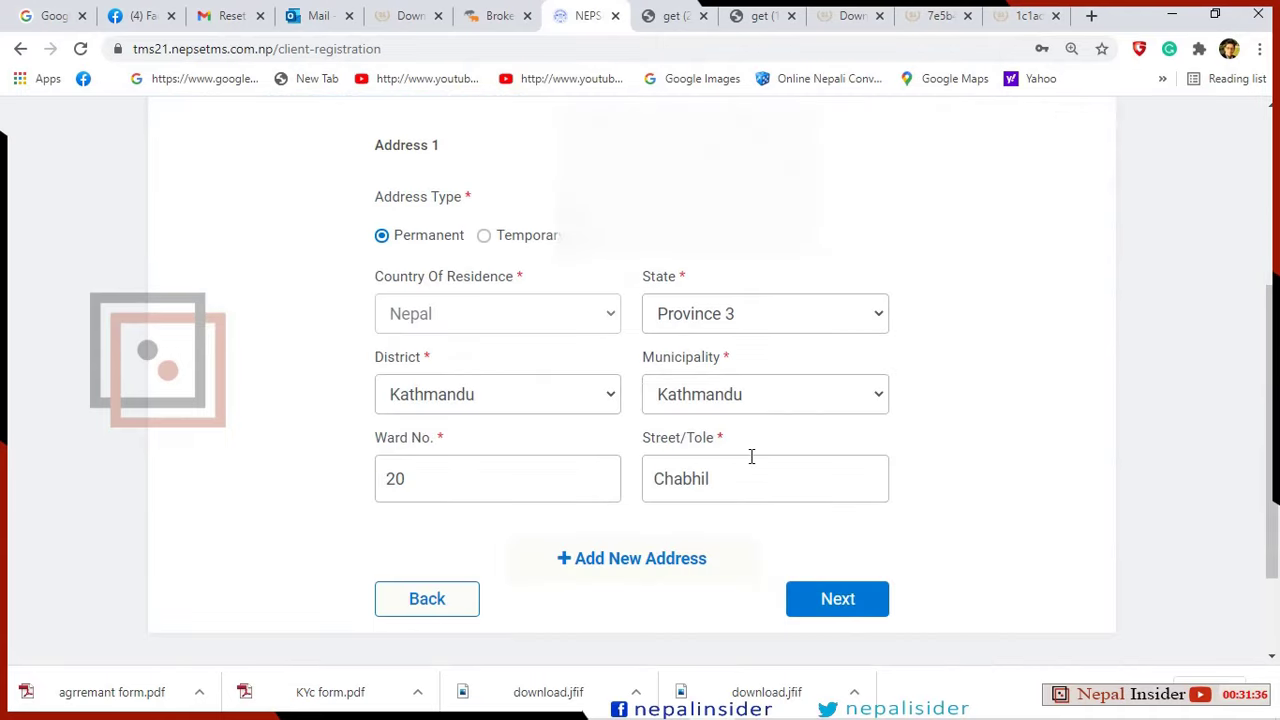
scroll(751, 456, "down", 2)
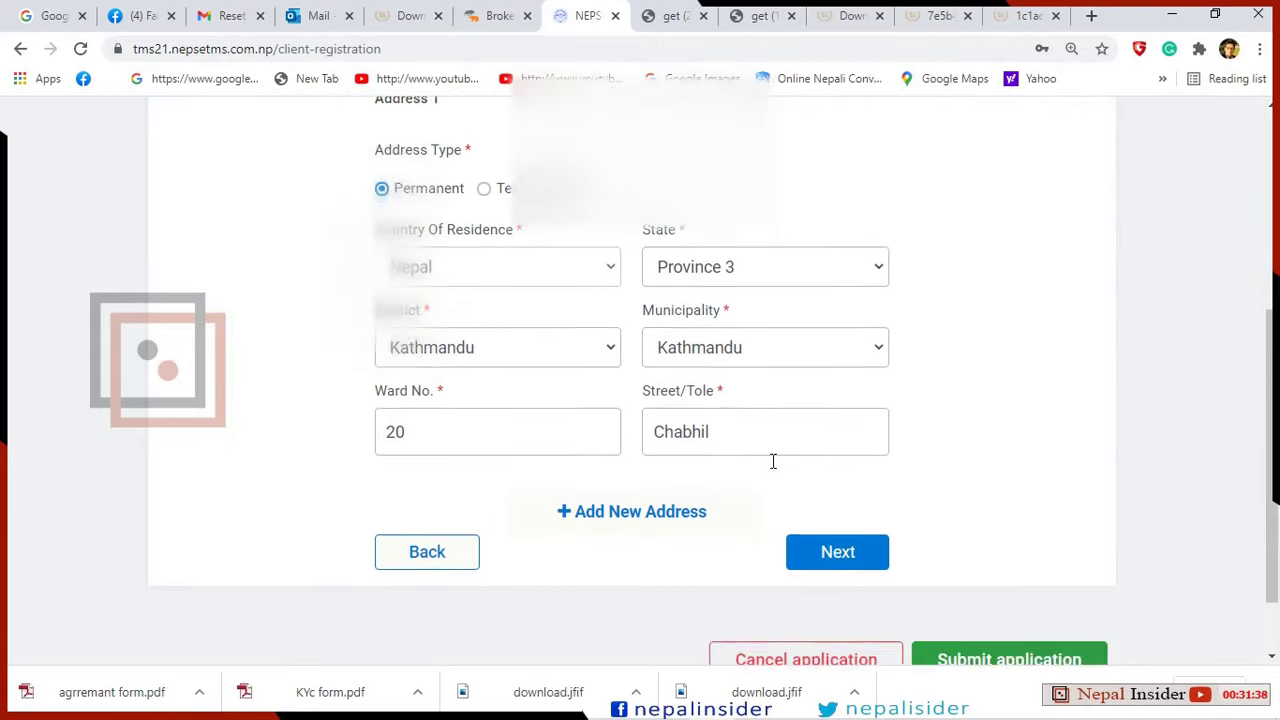
scroll(777, 466, "up", 4)
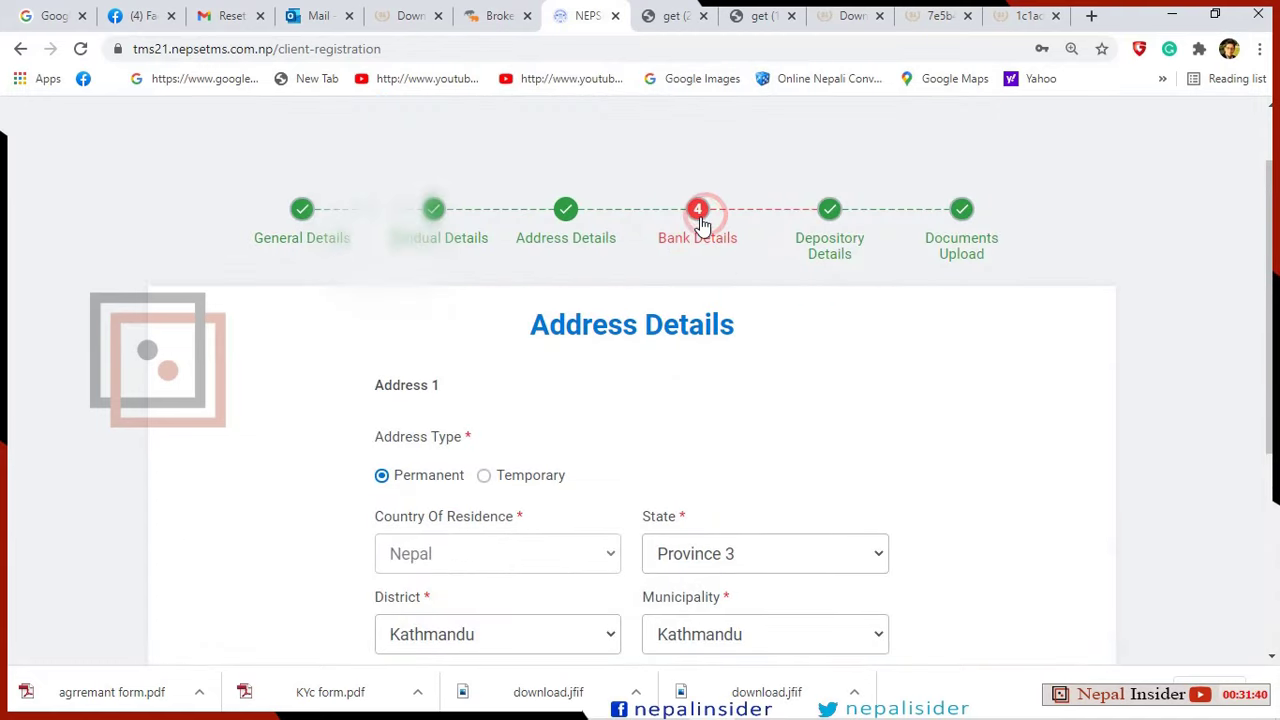
left_click(701, 222)
scroll(751, 394, "down", 3)
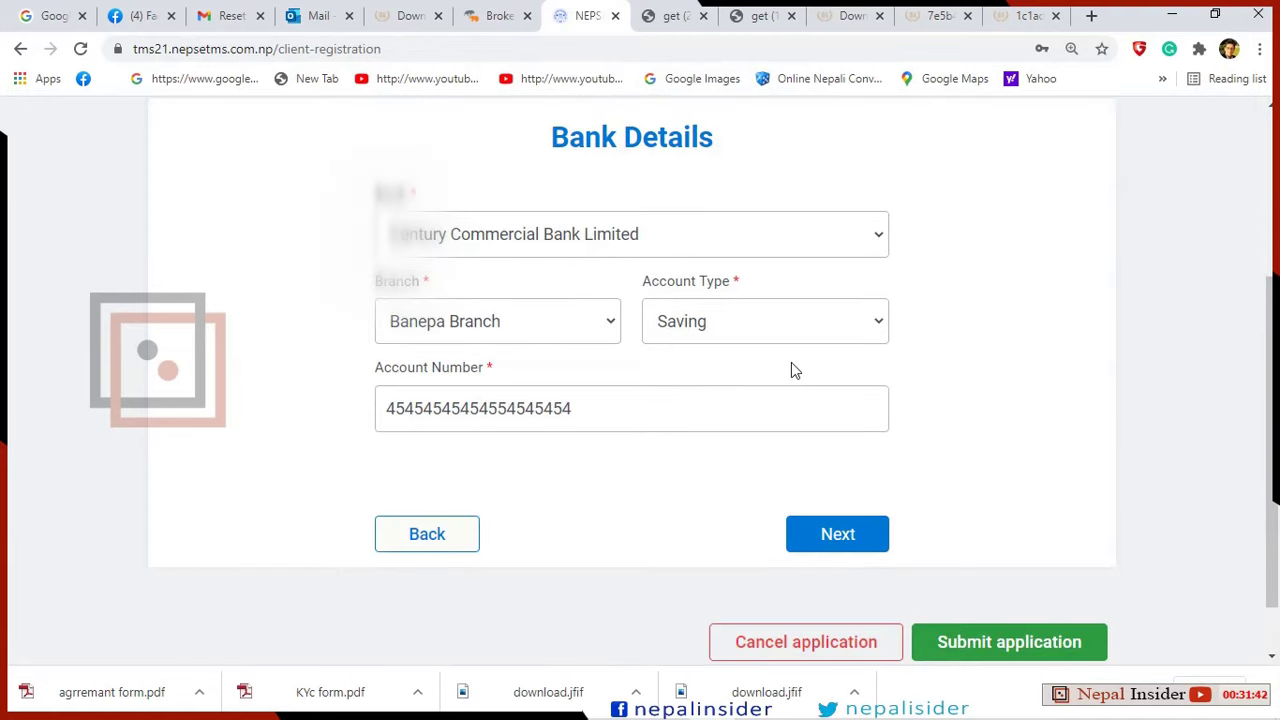
scroll(791, 364, "up", 3)
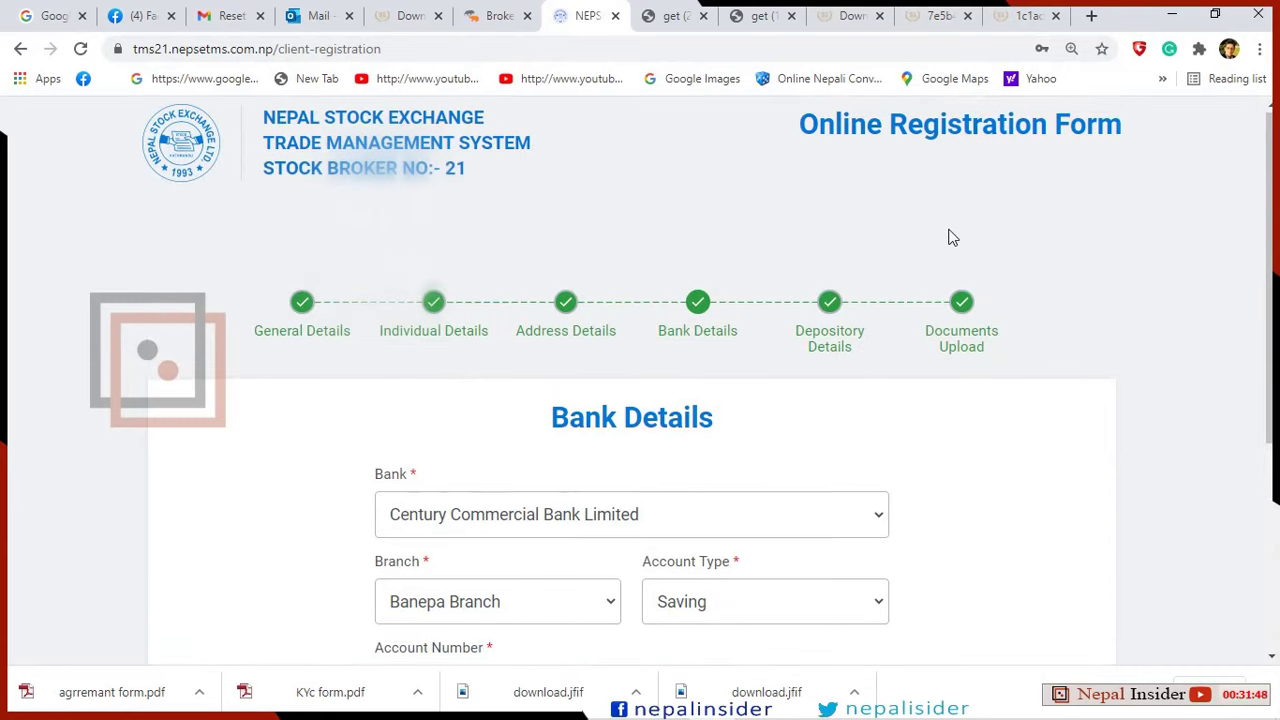
scroll(951, 237, "down", 3)
scroll(968, 150, "up", 3)
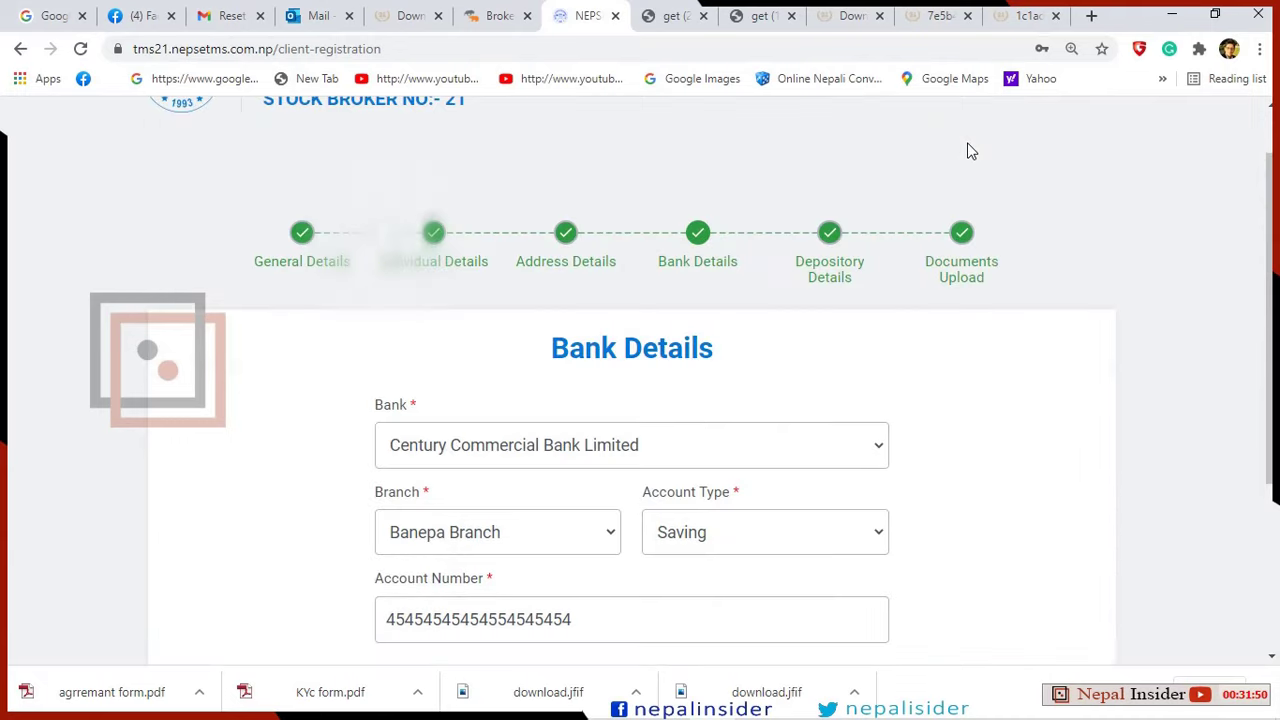
scroll(942, 350, "down", 3)
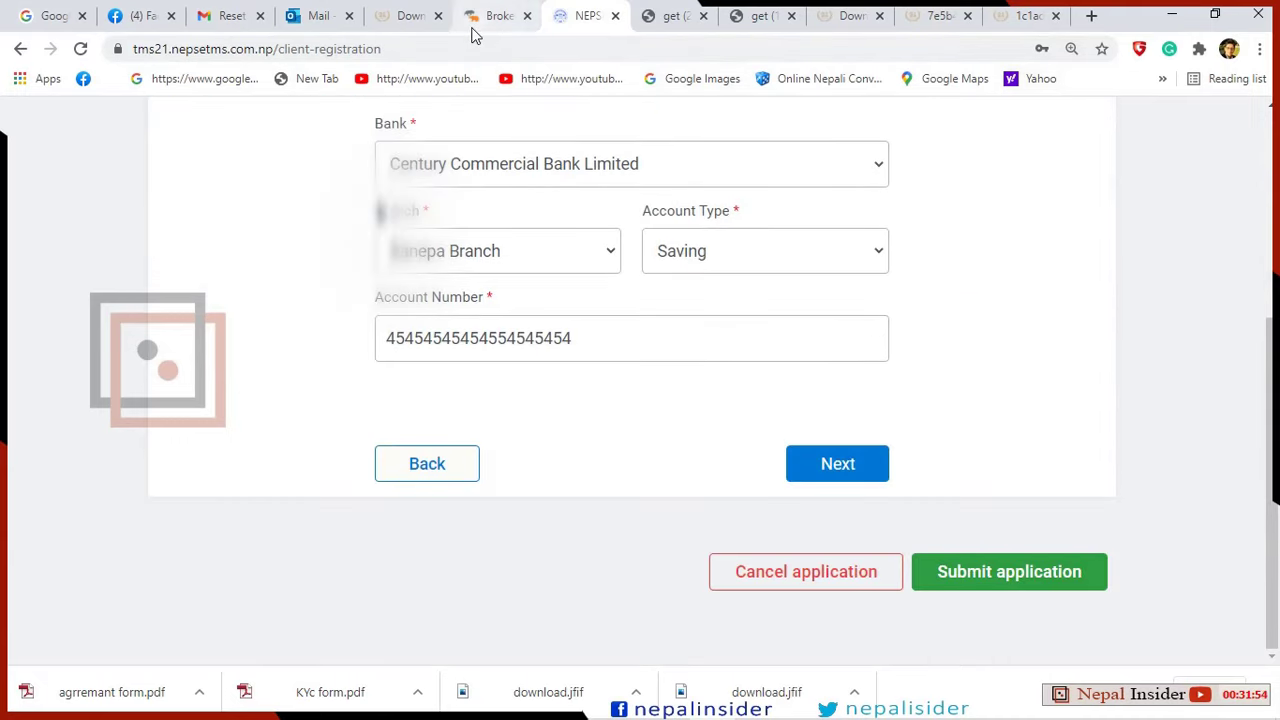
Glance over the downloaded PDF and registration image tabs, then switch to Facebook.
left_click(940, 16)
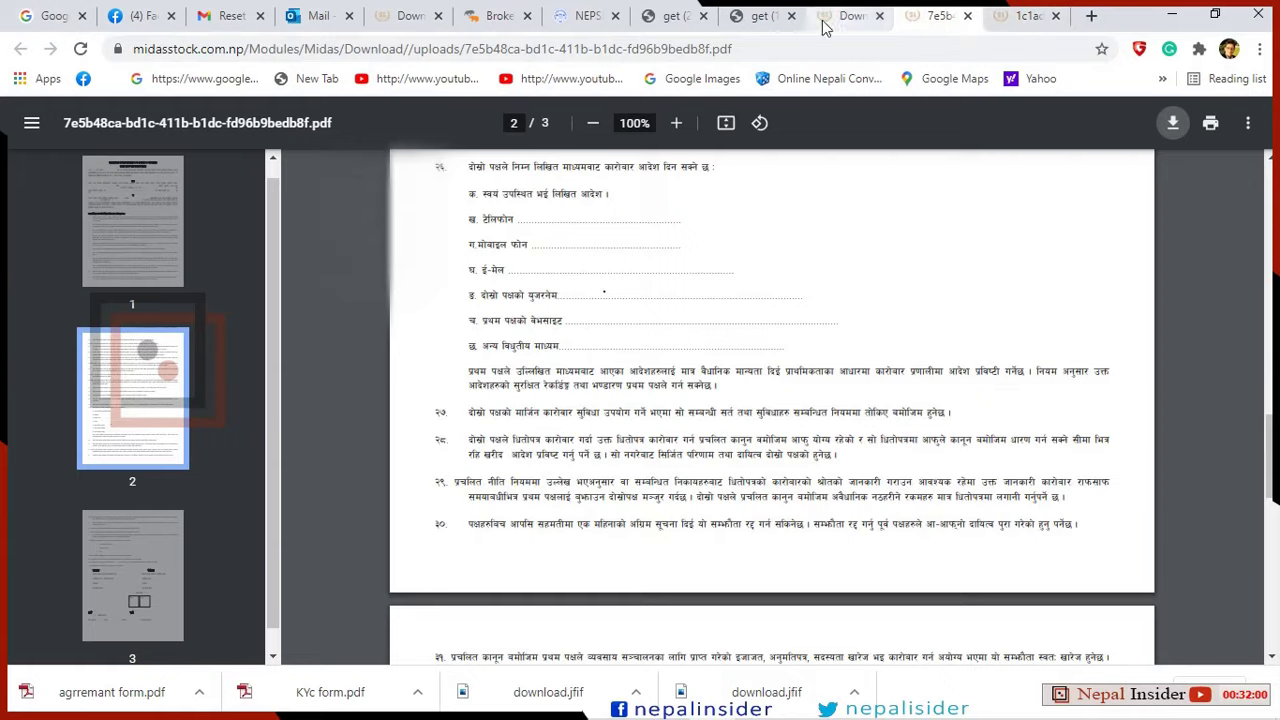
left_click(757, 24)
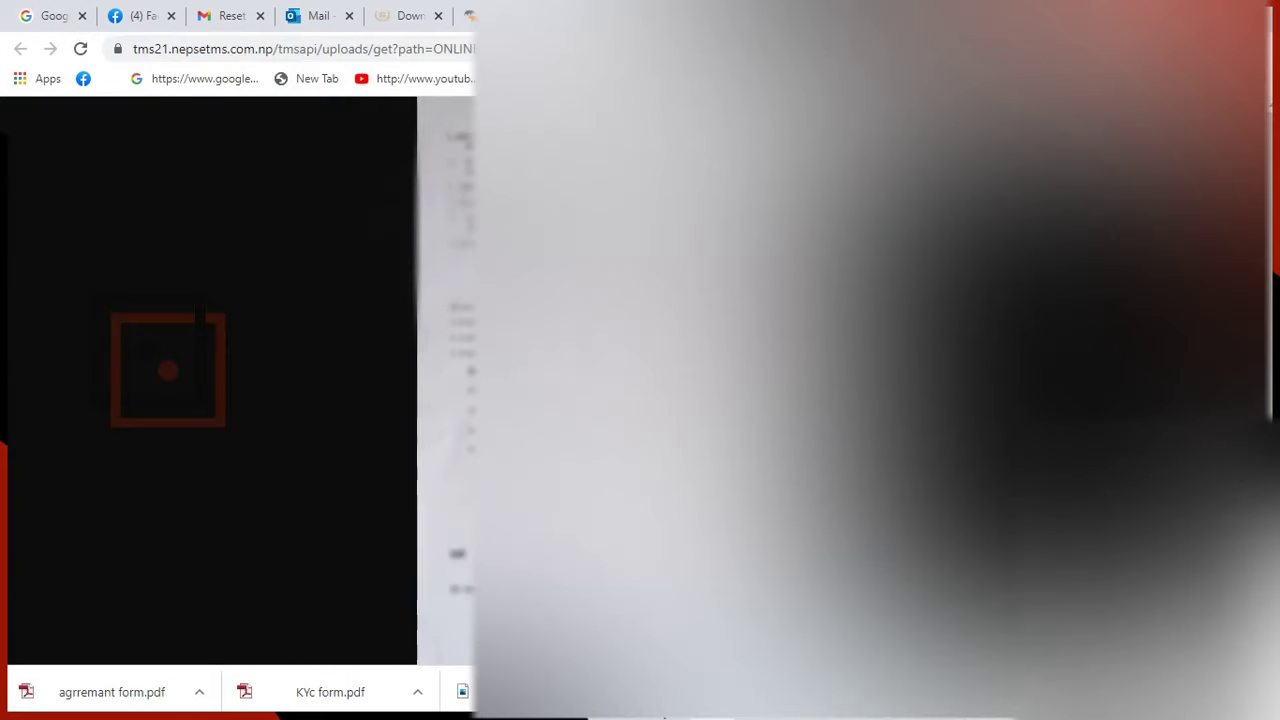
left_click(134, 16)
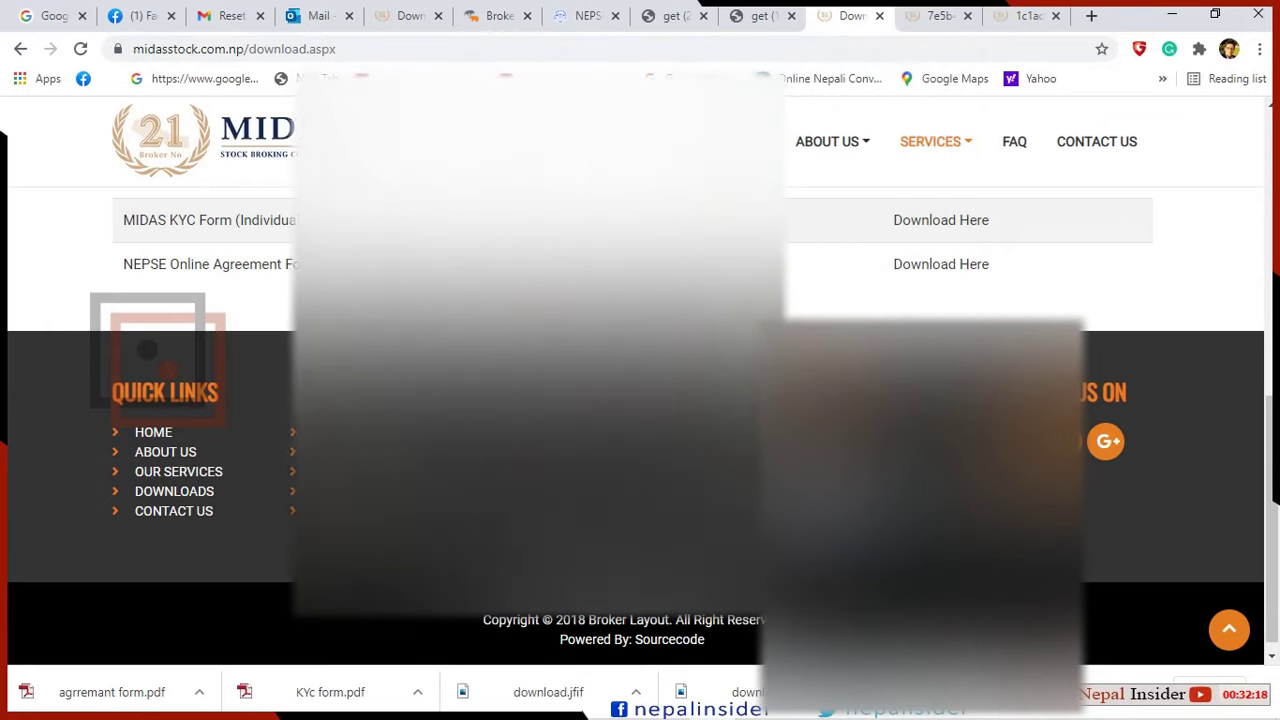
scroll(618, 526, "up", 3)
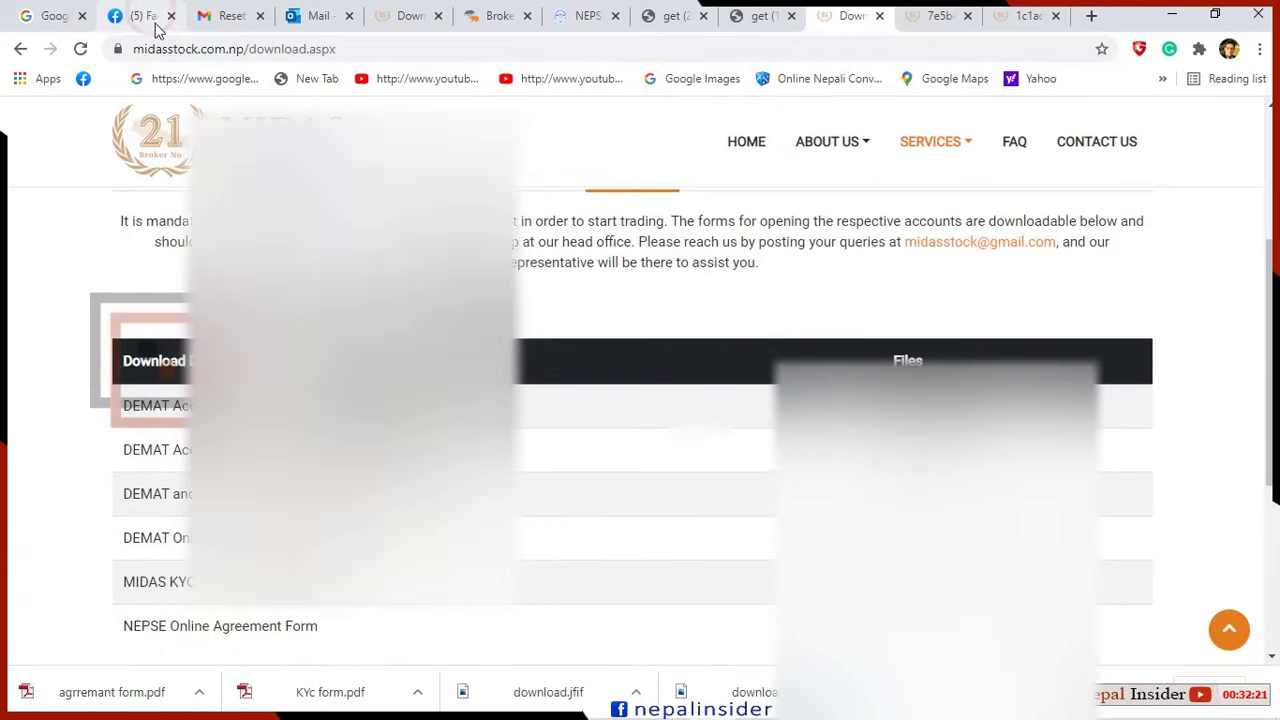
left_click(140, 15)
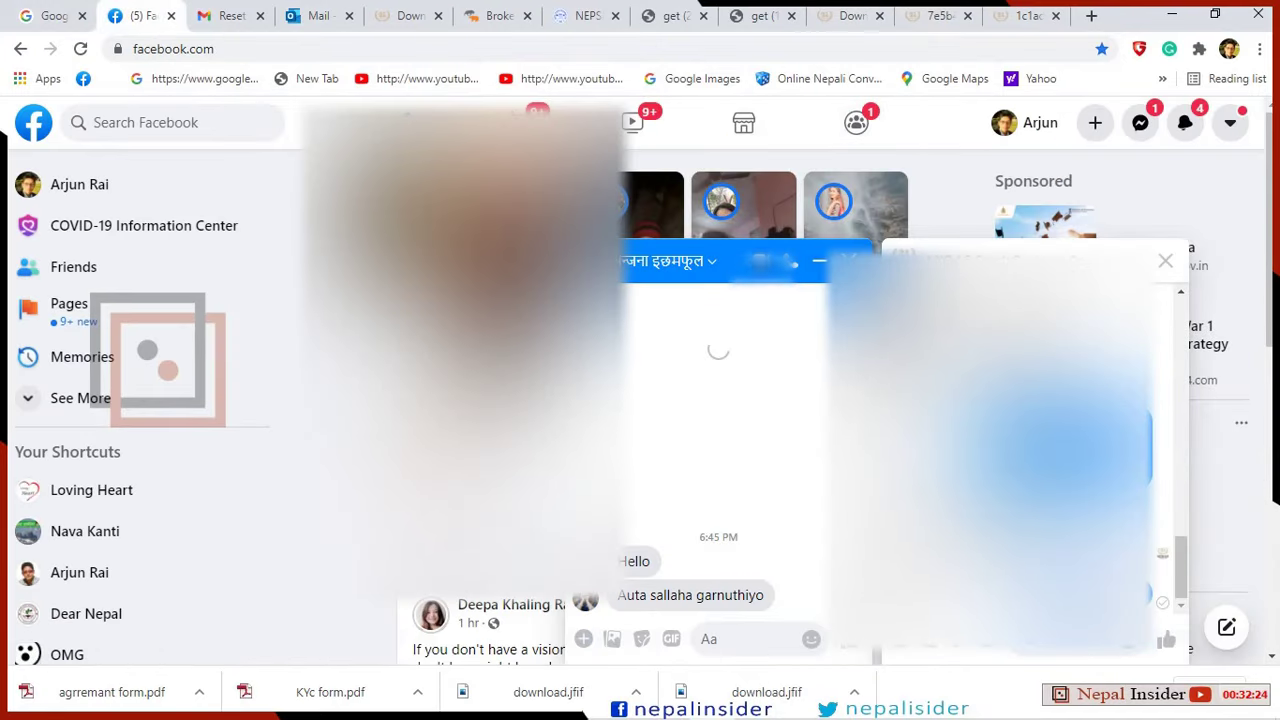
Close the Messenger chat and return to the NEPSE registration form tab.
left_click(770, 262)
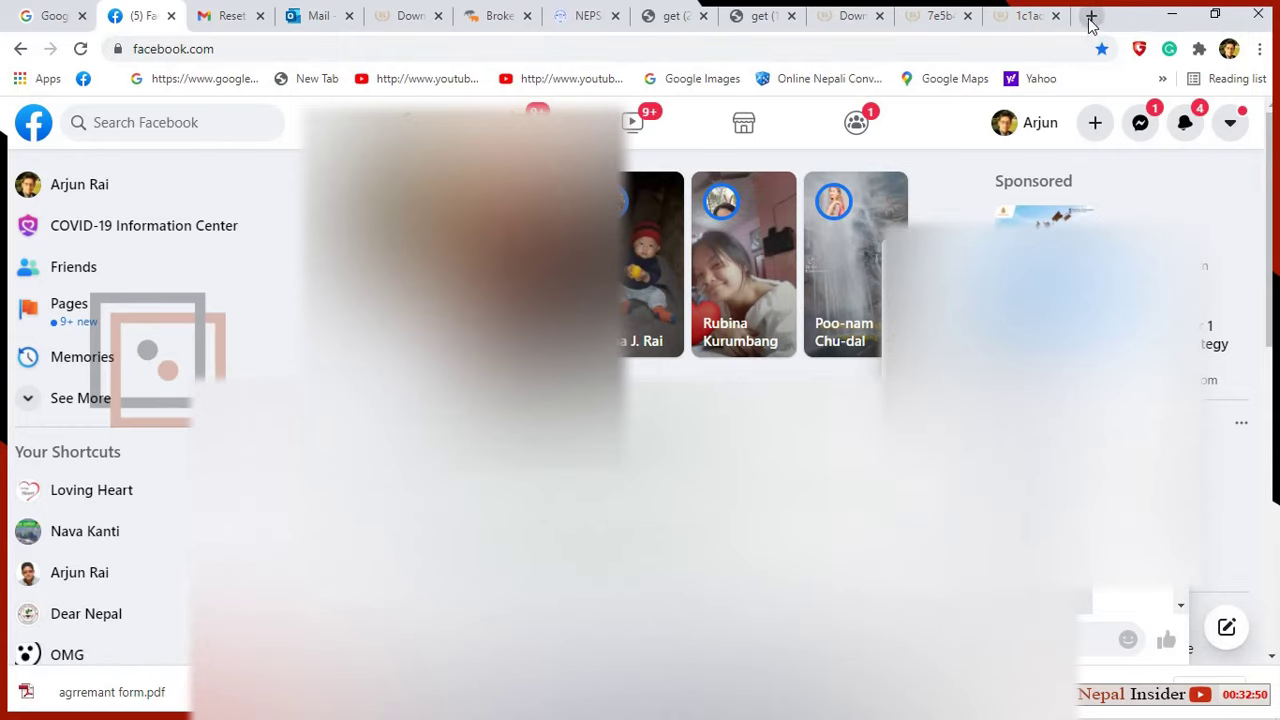
left_click(569, 18)
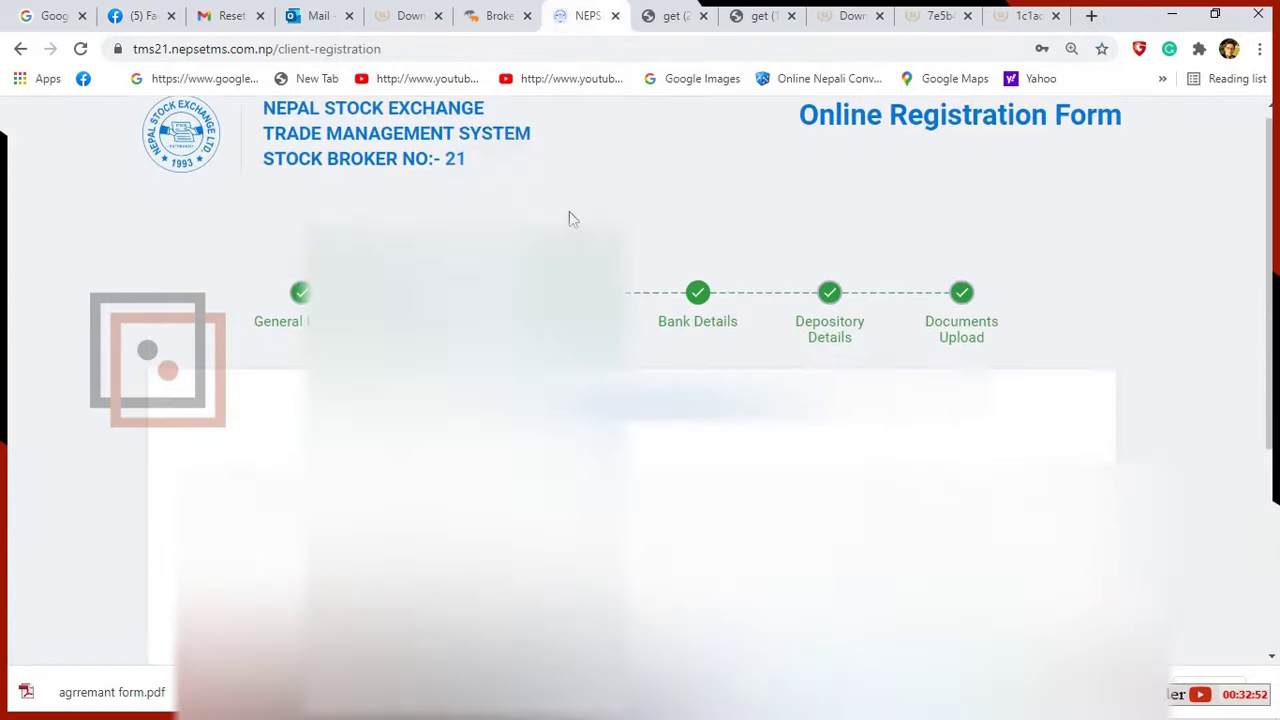
Close the registration tab and load tms21.nepsetms.com.np from the PDF tab's address bar.
left_click(619, 16)
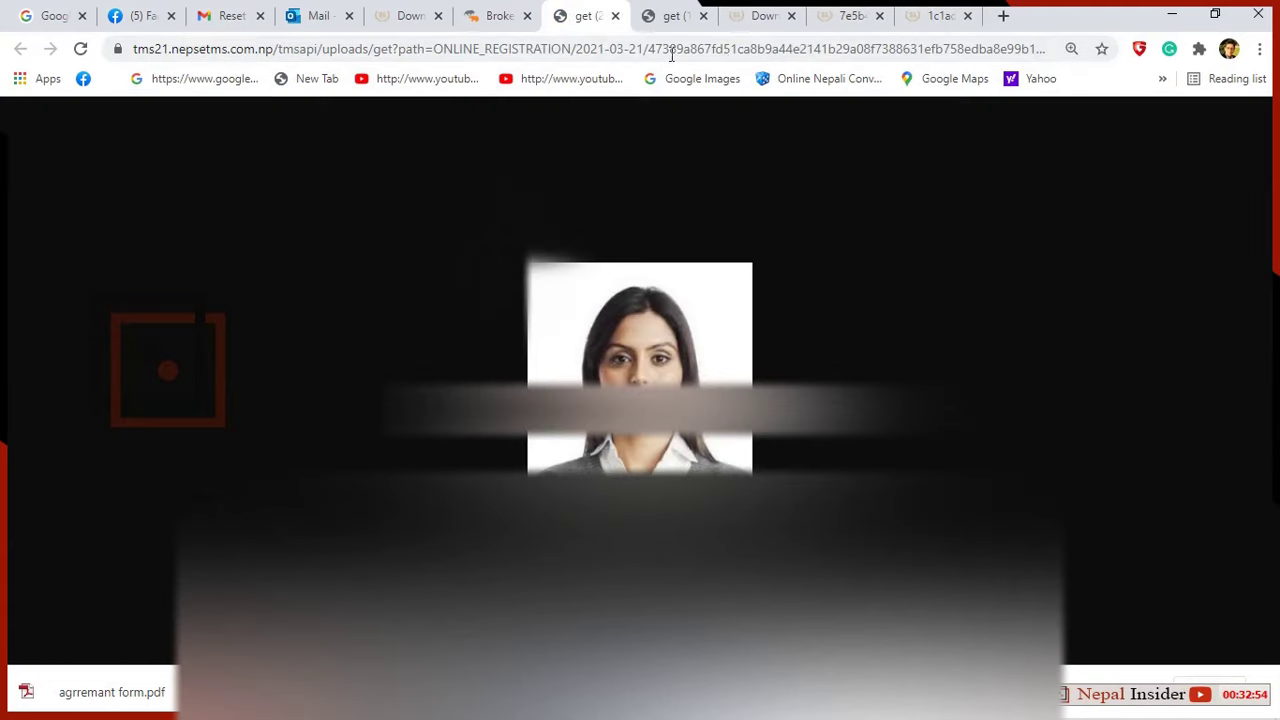
left_click(1000, 15)
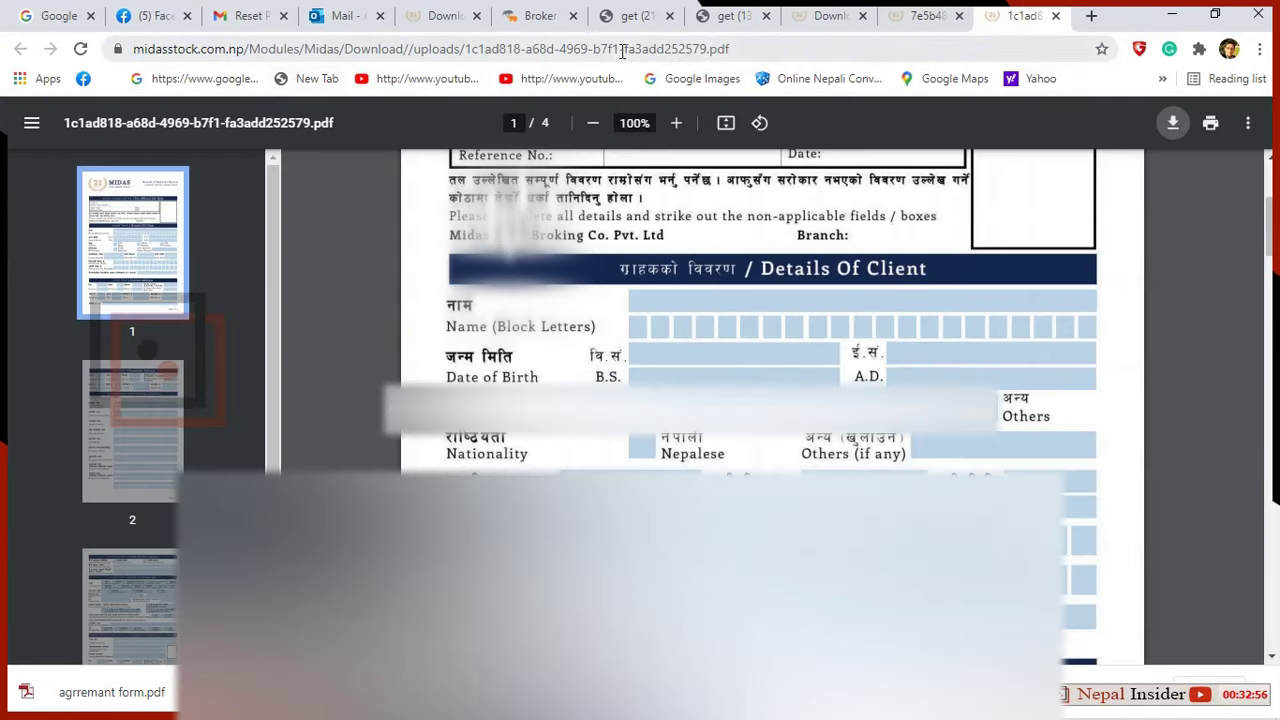
left_click(760, 47)
type("t,")
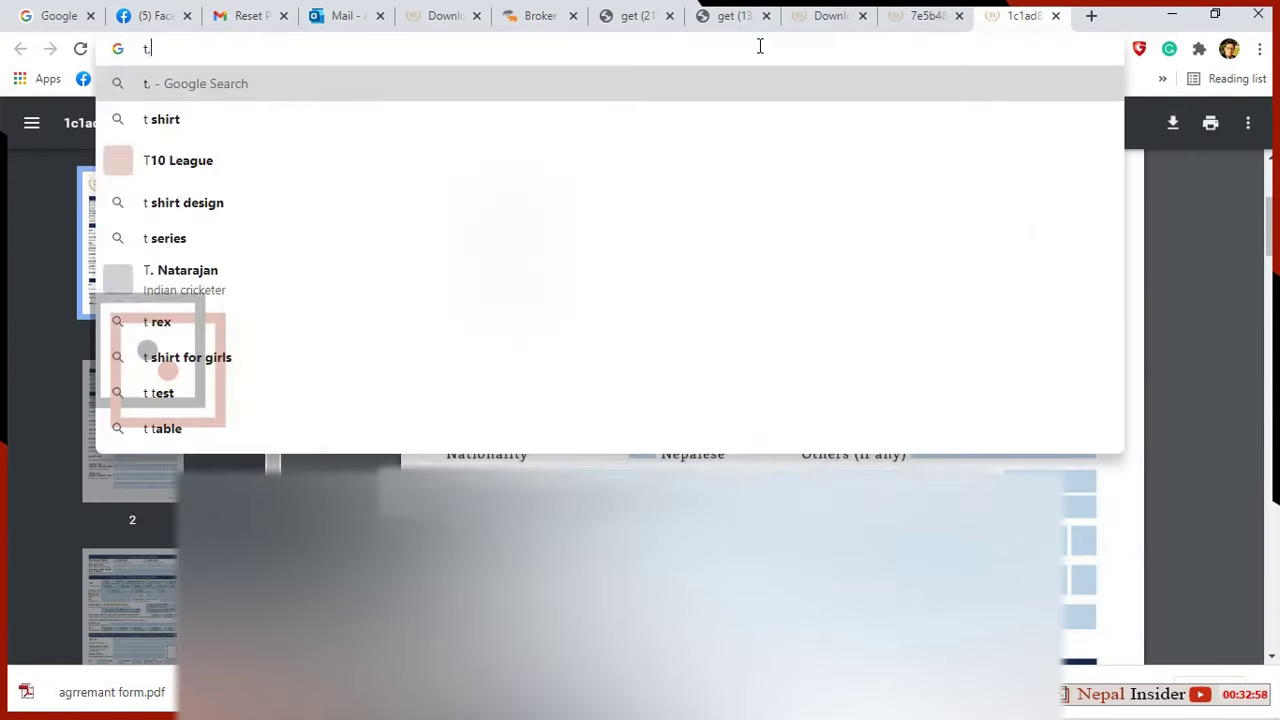
key("BackSpace")
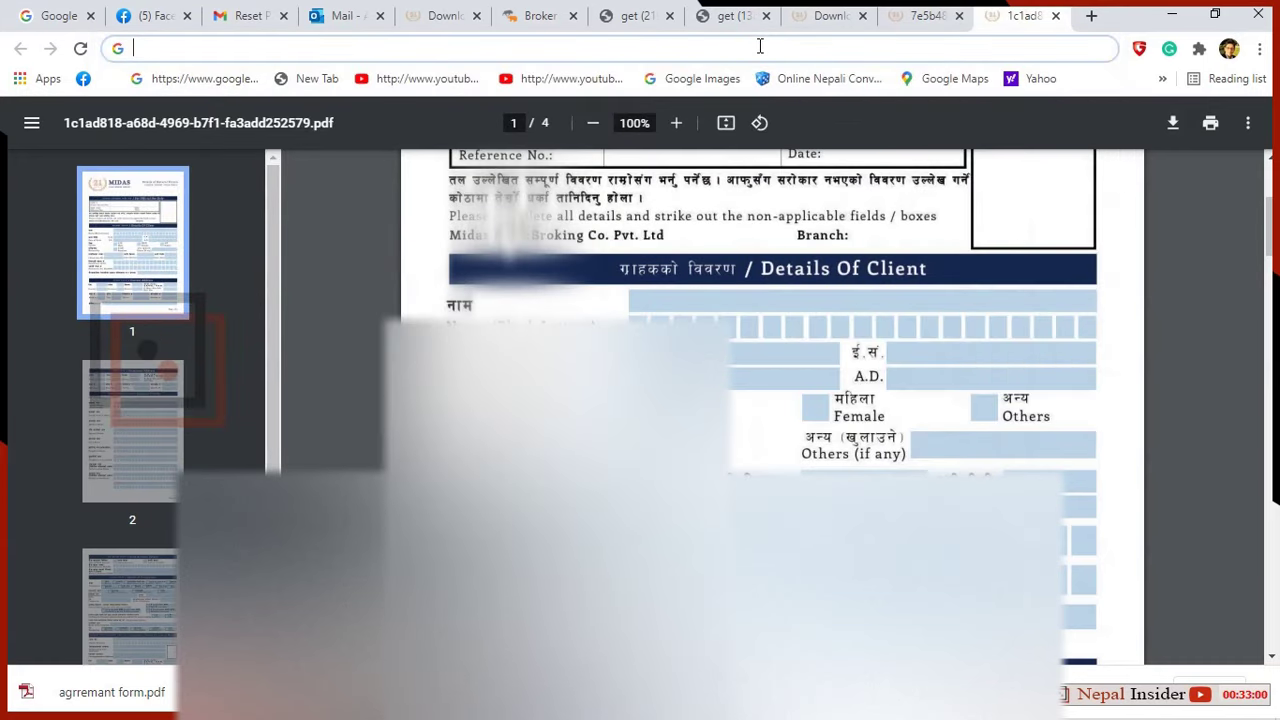
type("tms21.nepsetms.com.np")
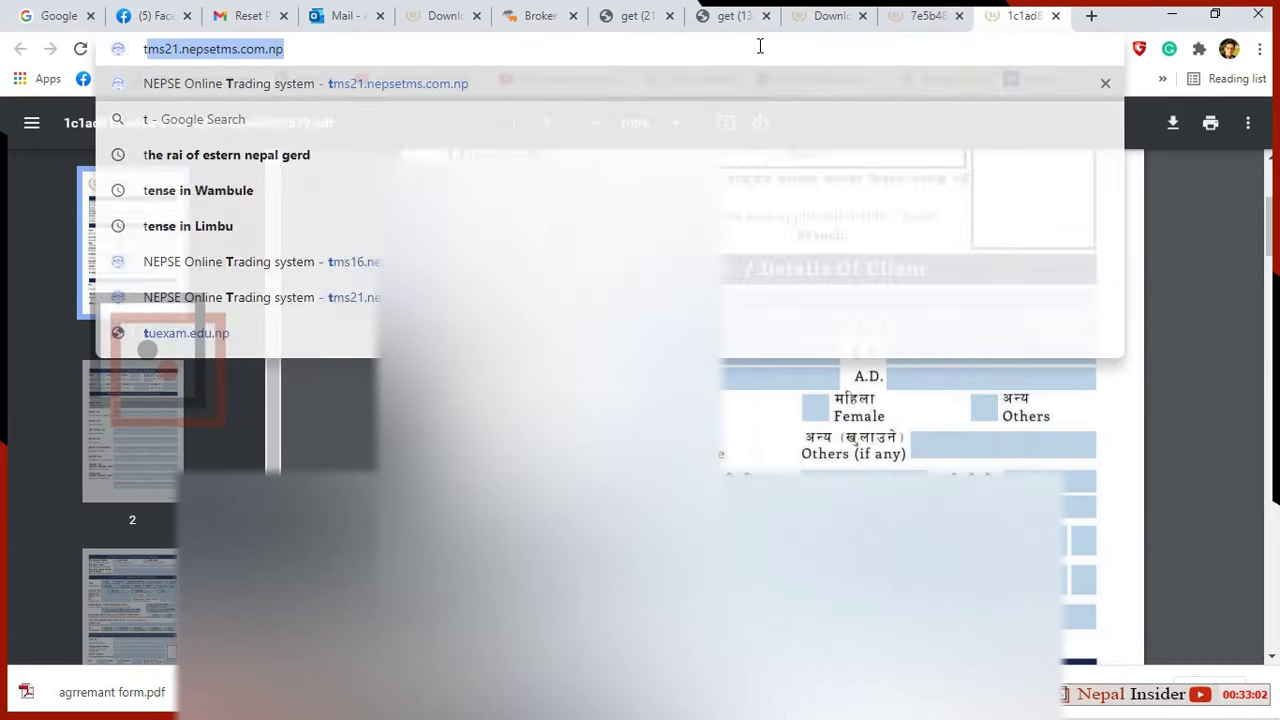
key("Return")
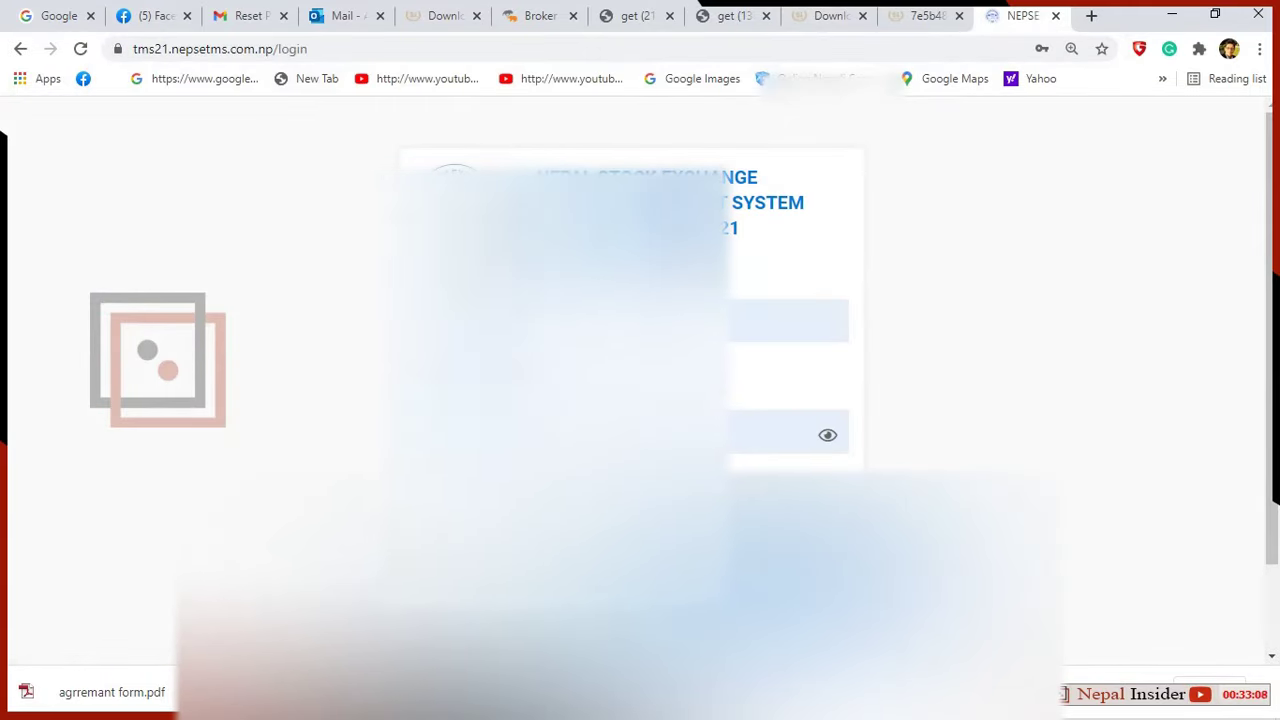
Open a new blank tab beside the broker 21 login page.
scroll(640, 360, "down", 1)
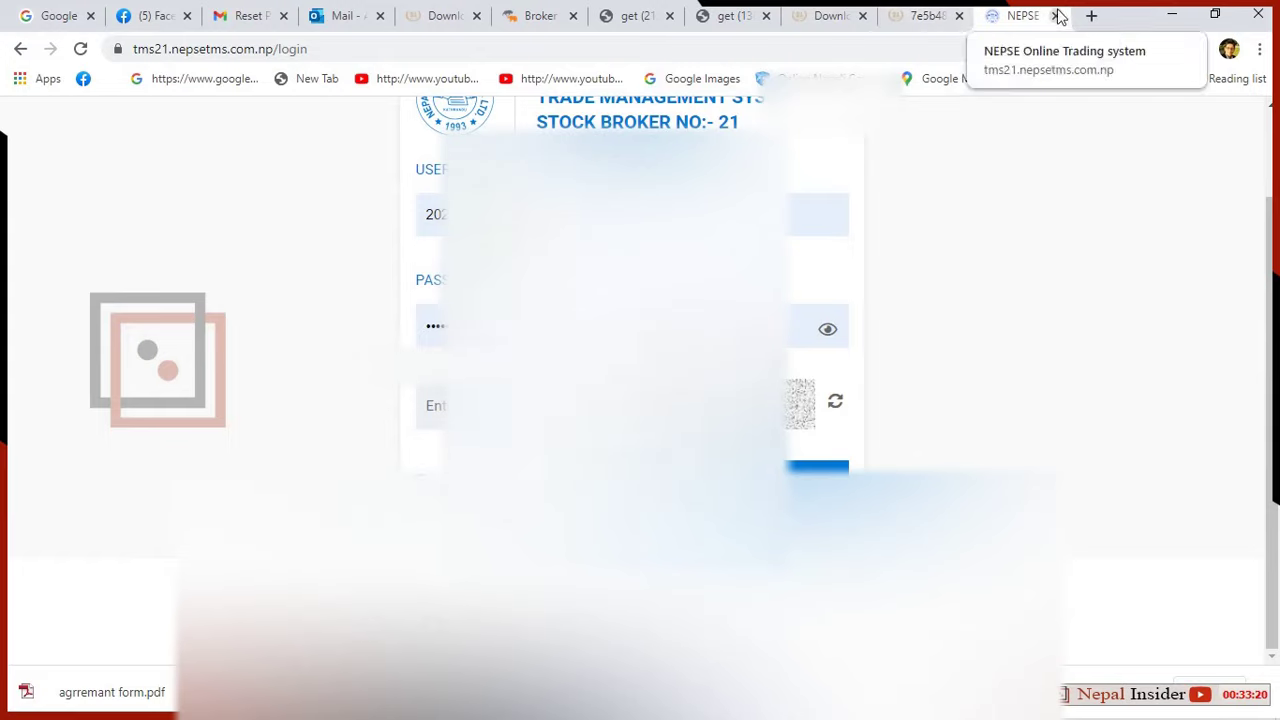
left_click(1091, 16)
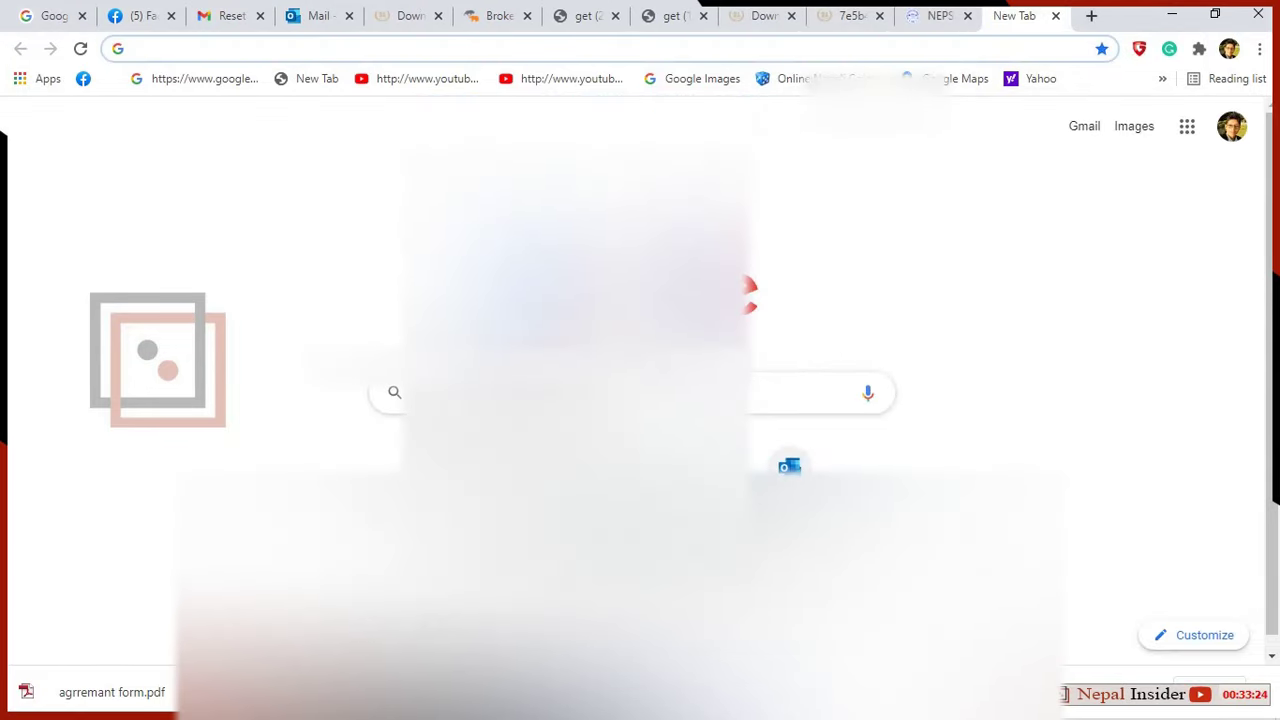
Go to gmail.com and reread the Reset Password email.
type("gmail.com")
key("Return")
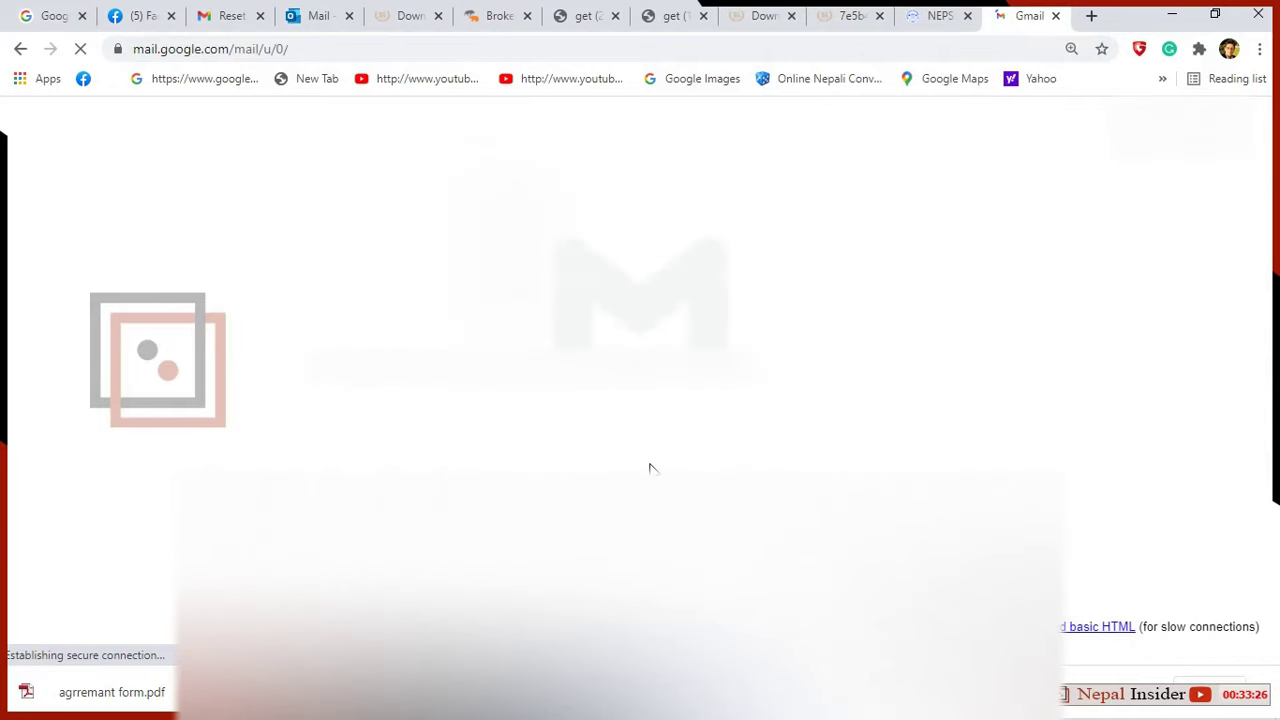
left_click(230, 18)
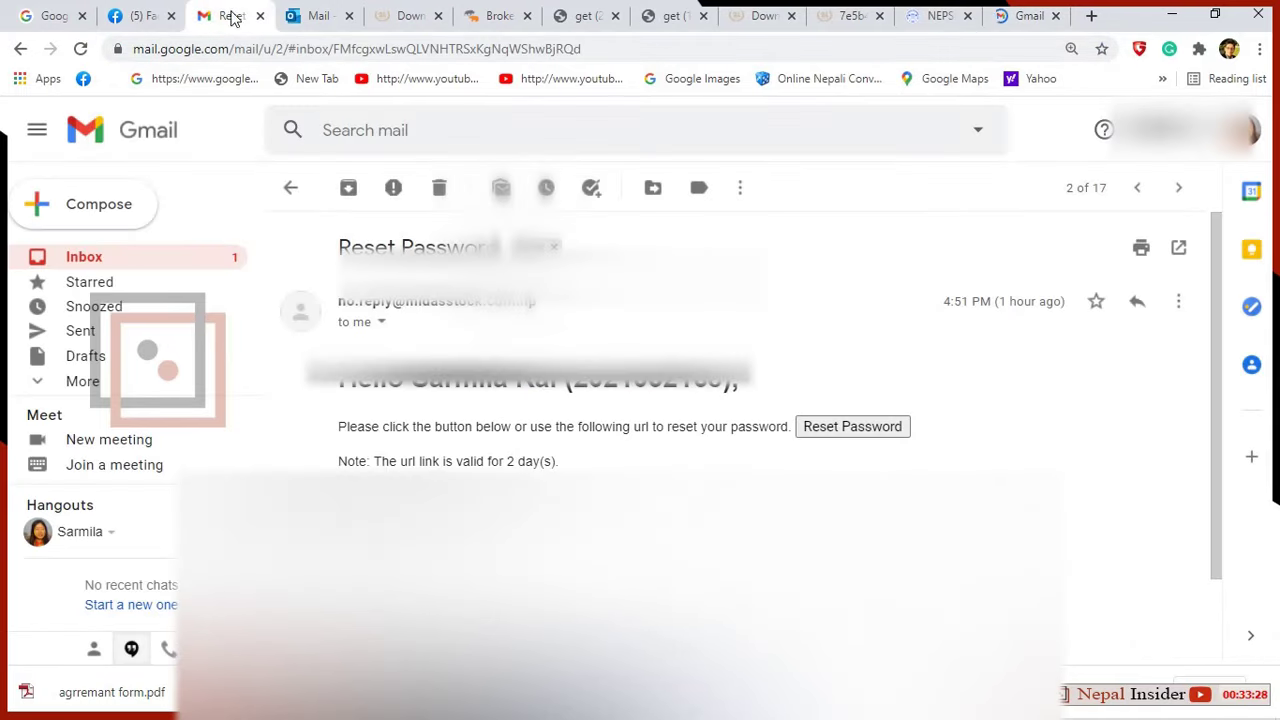
scroll(406, 356, "down", 1)
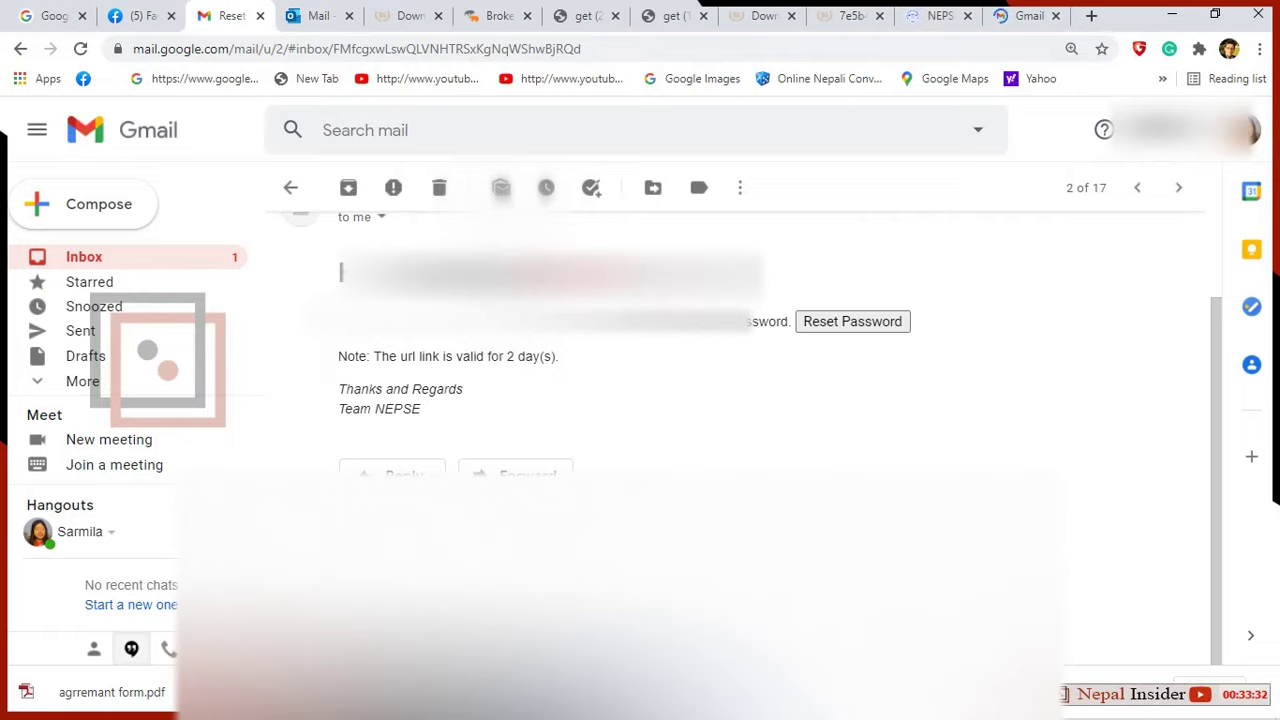
left_click_drag(338, 321, 742, 314)
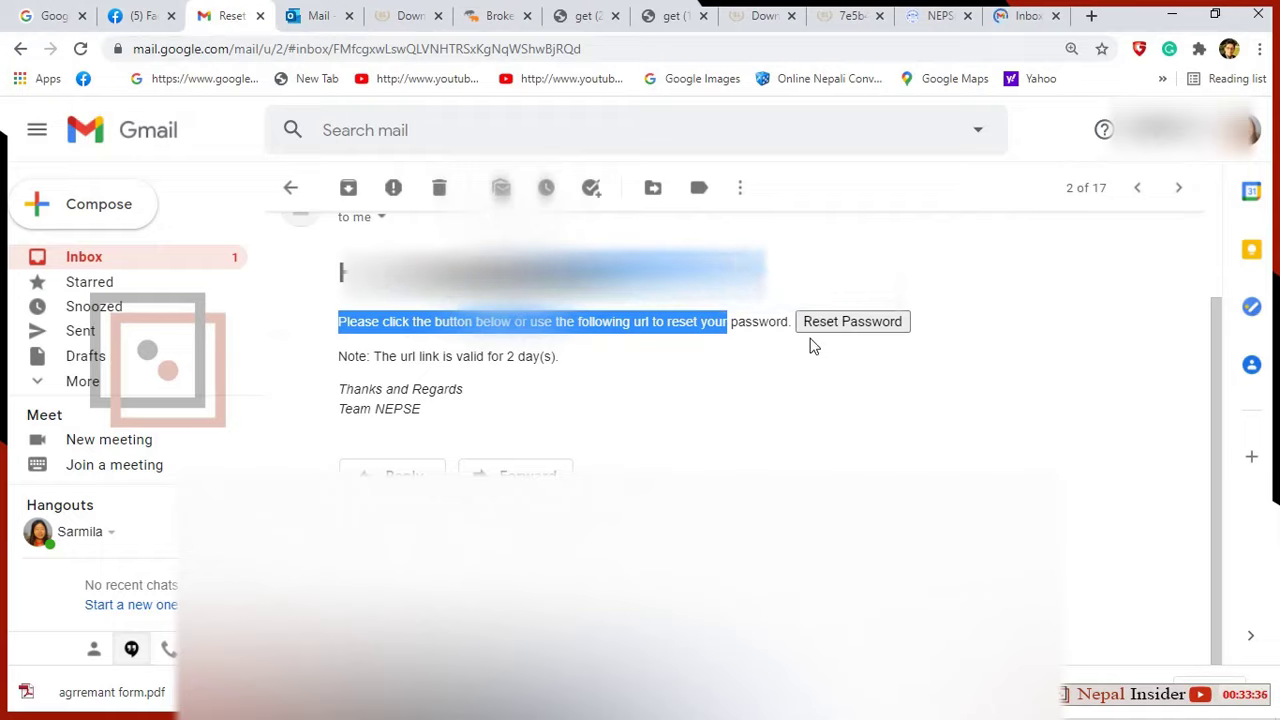
left_click(852, 321)
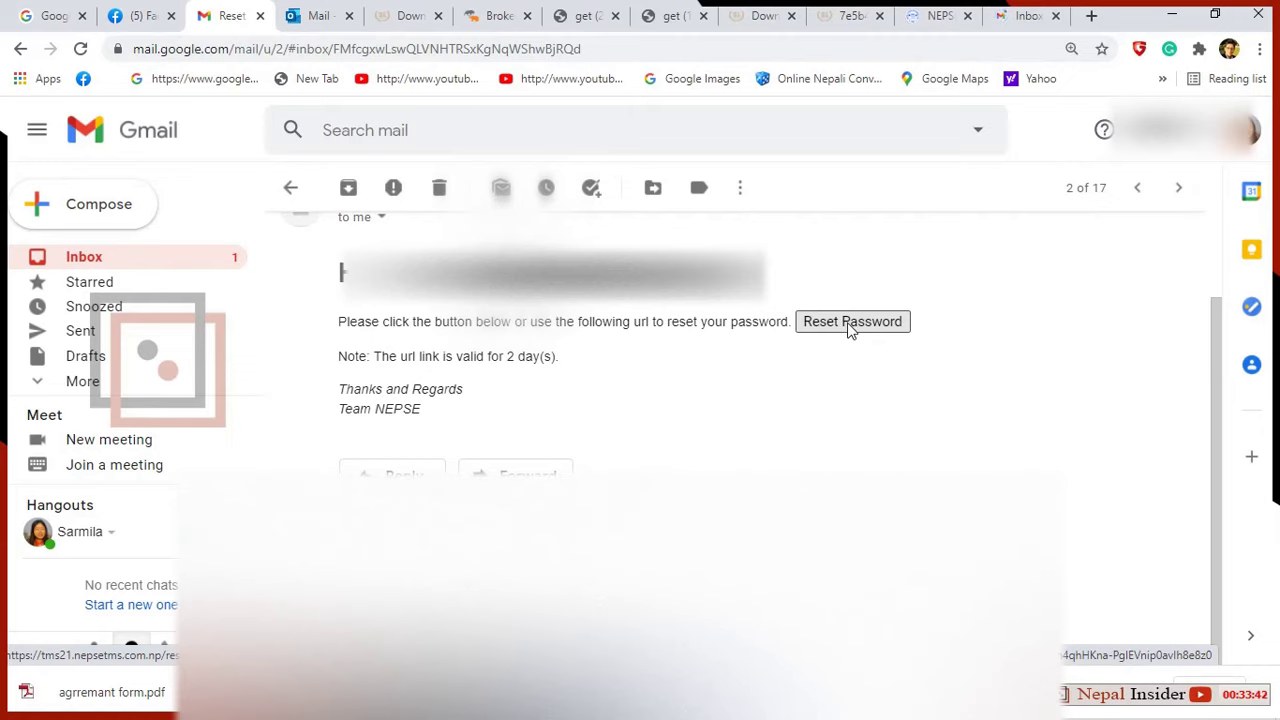
Open the Password Changed email from the inbox, then return to the login page.
left_click(184, 264)
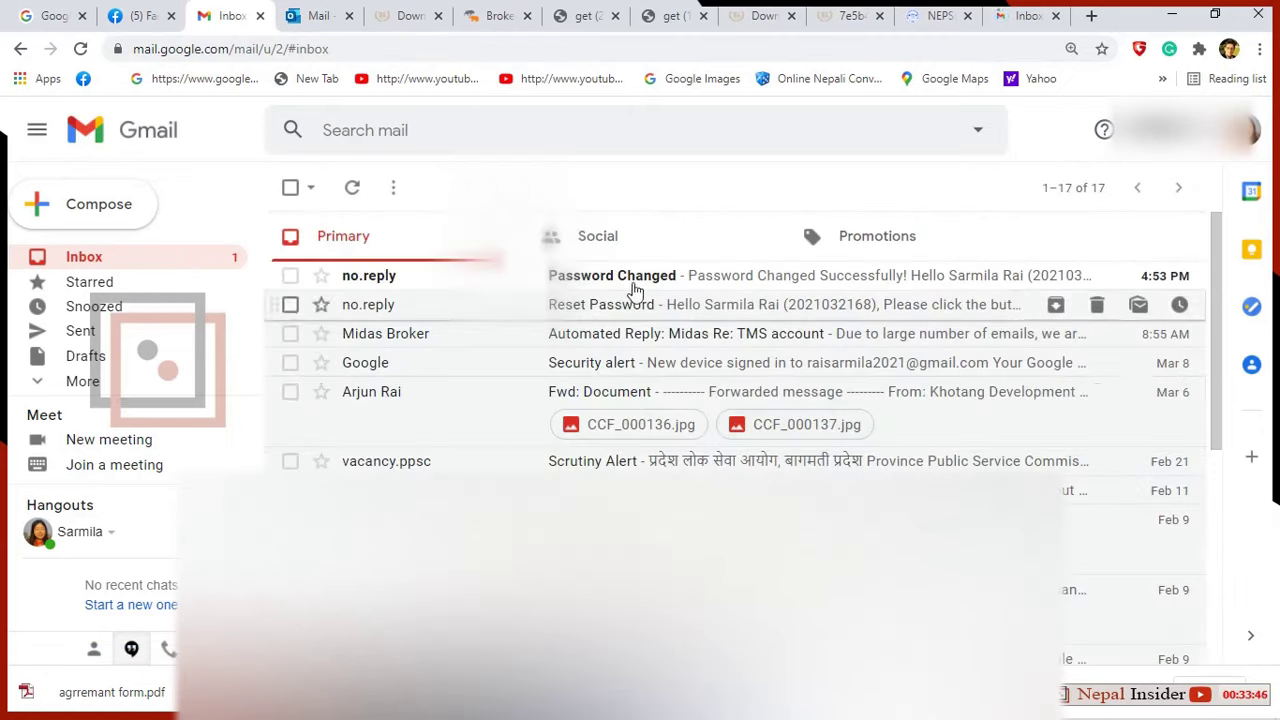
left_click(590, 277)
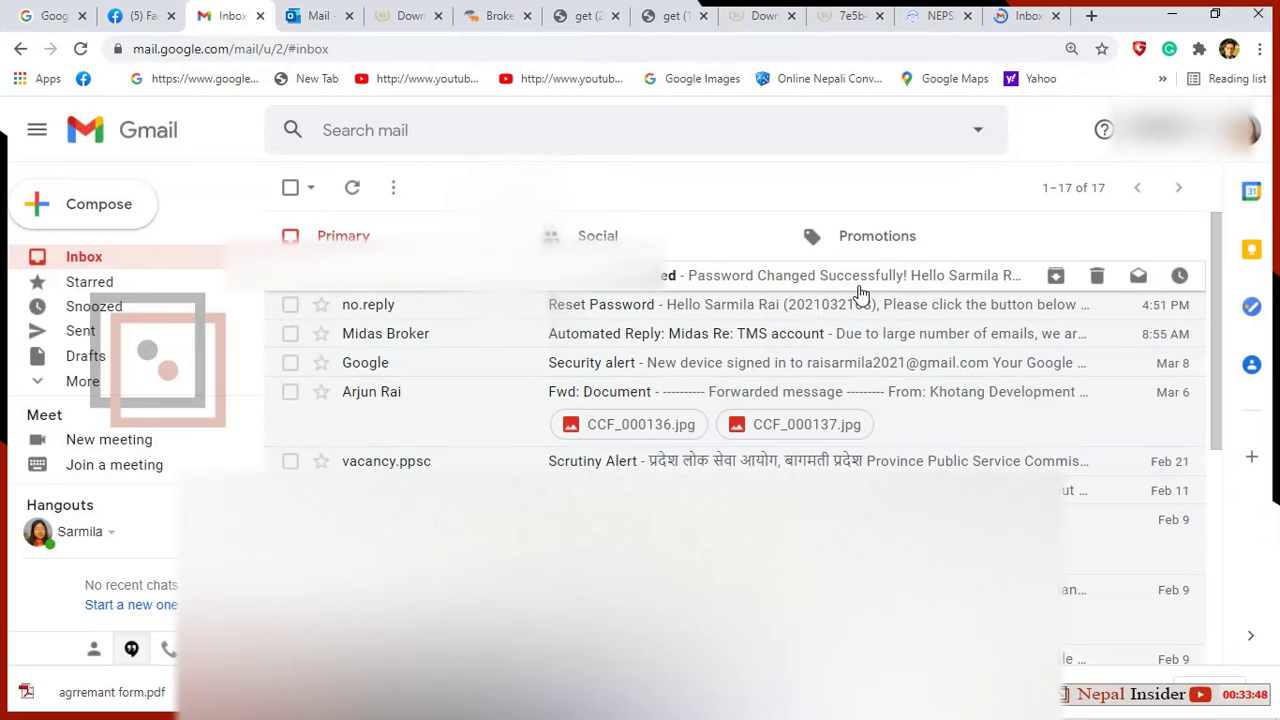
left_click(940, 18)
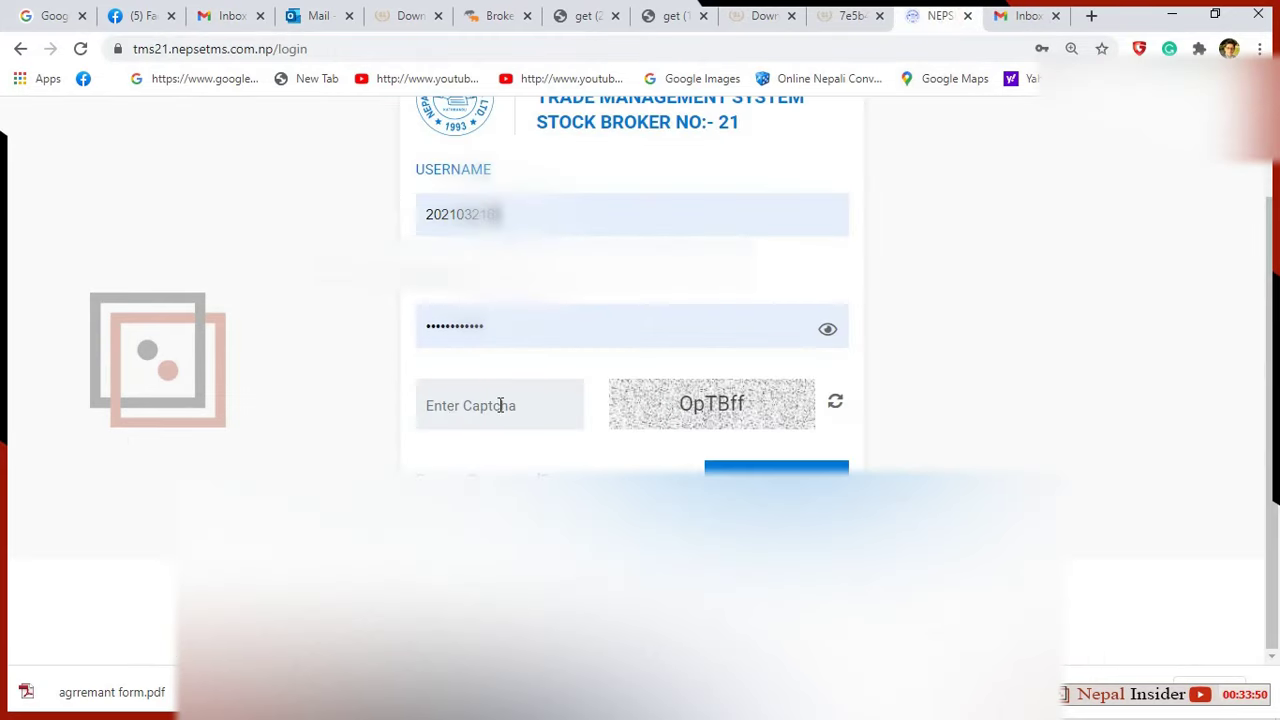
Fill the broker 21 username and password from Chrome's saved logins.
left_click_drag(531, 217, 371, 229)
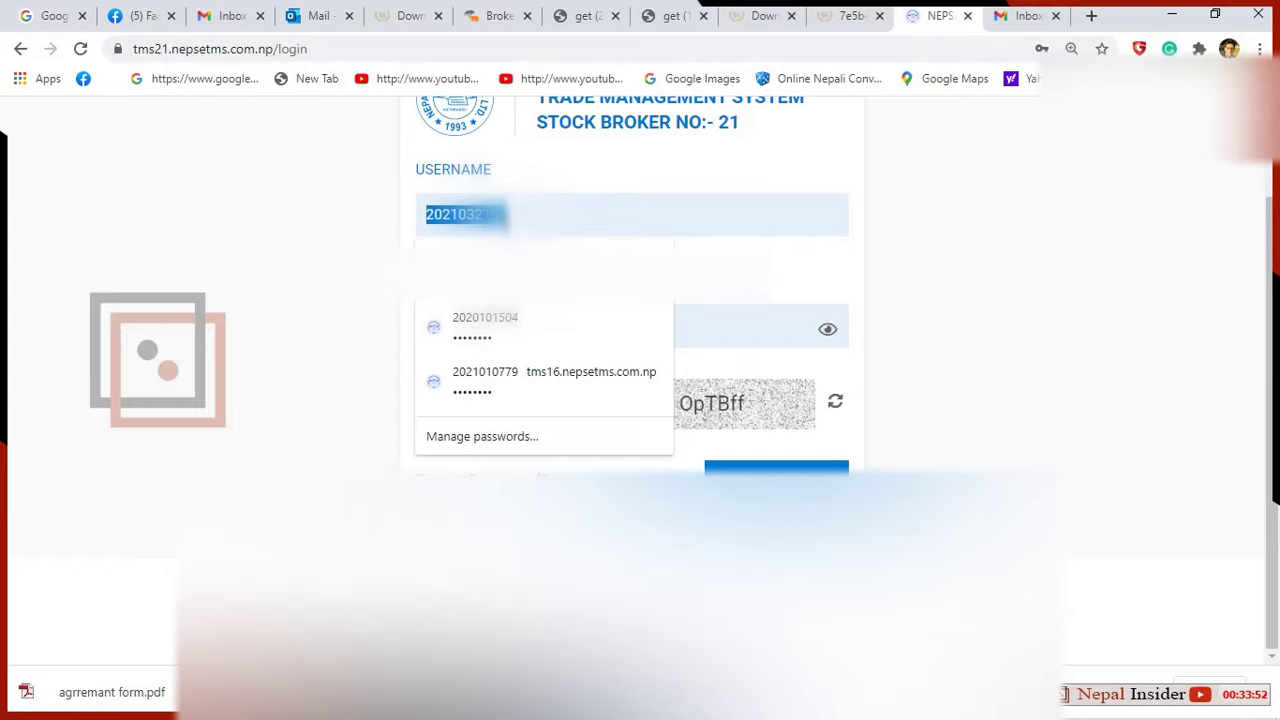
left_click(654, 284)
left_click(576, 330)
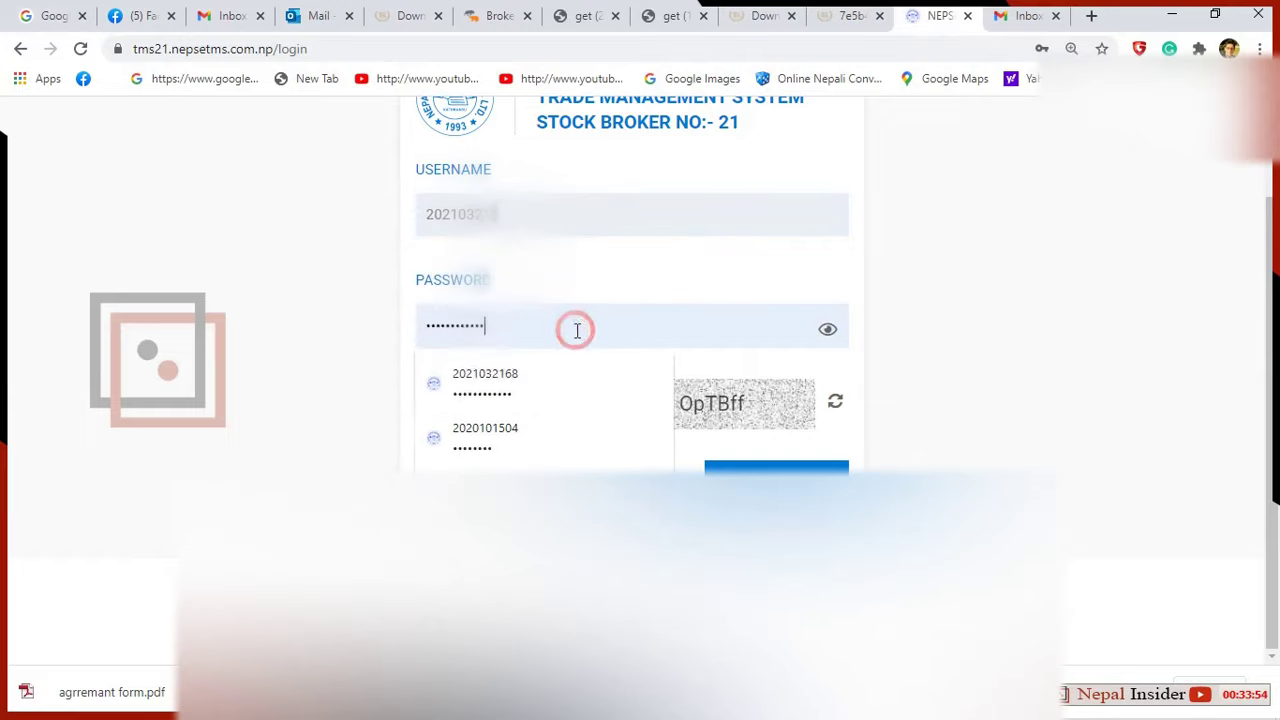
left_click(971, 398)
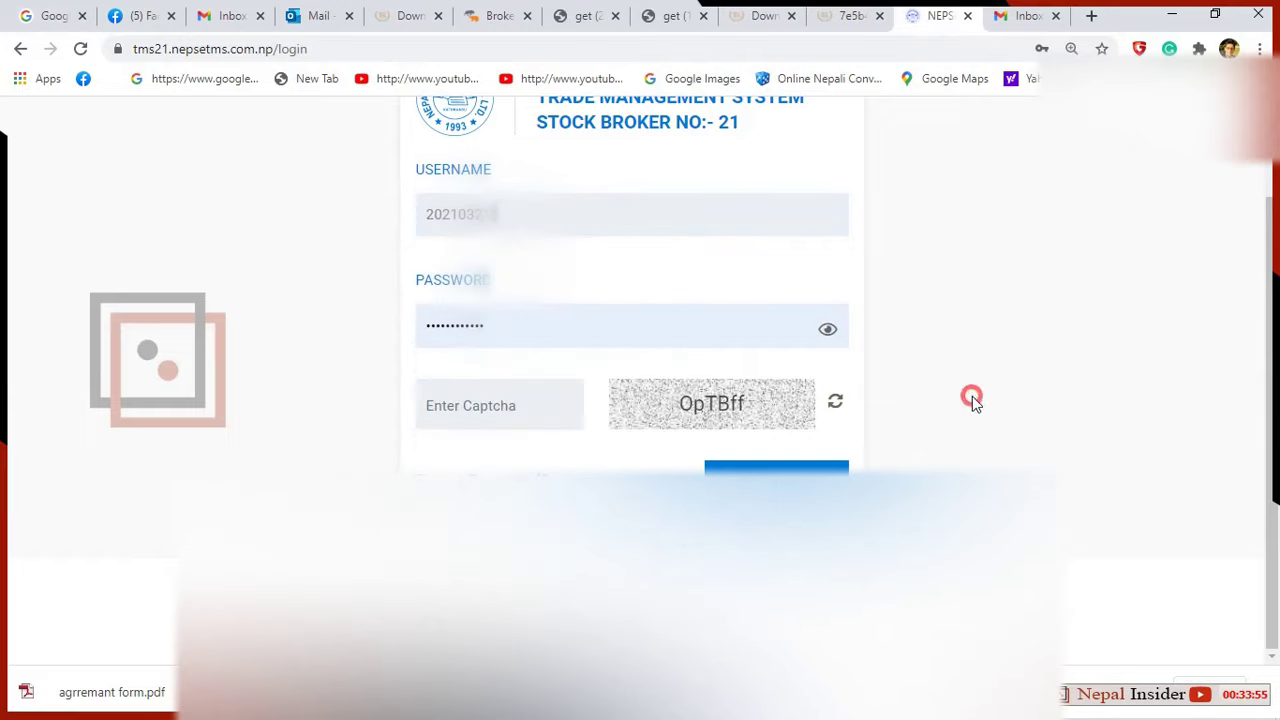
left_click(561, 401)
left_click(572, 218)
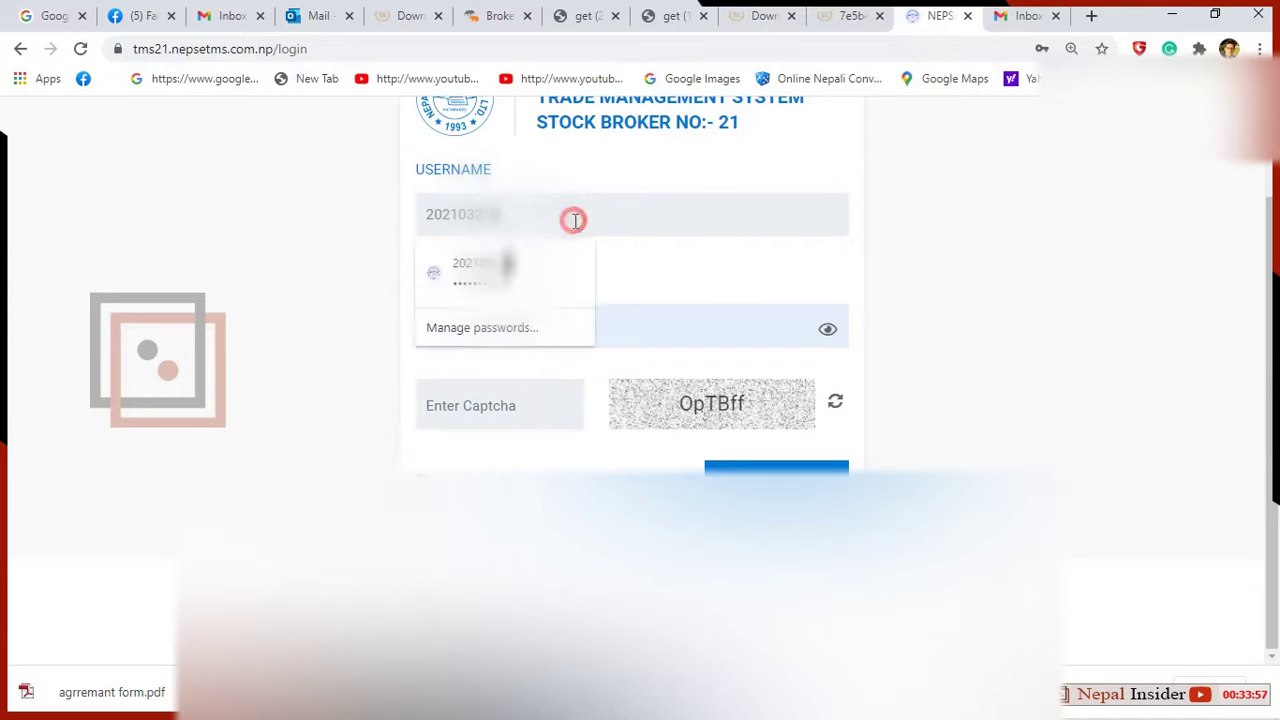
left_click(515, 412)
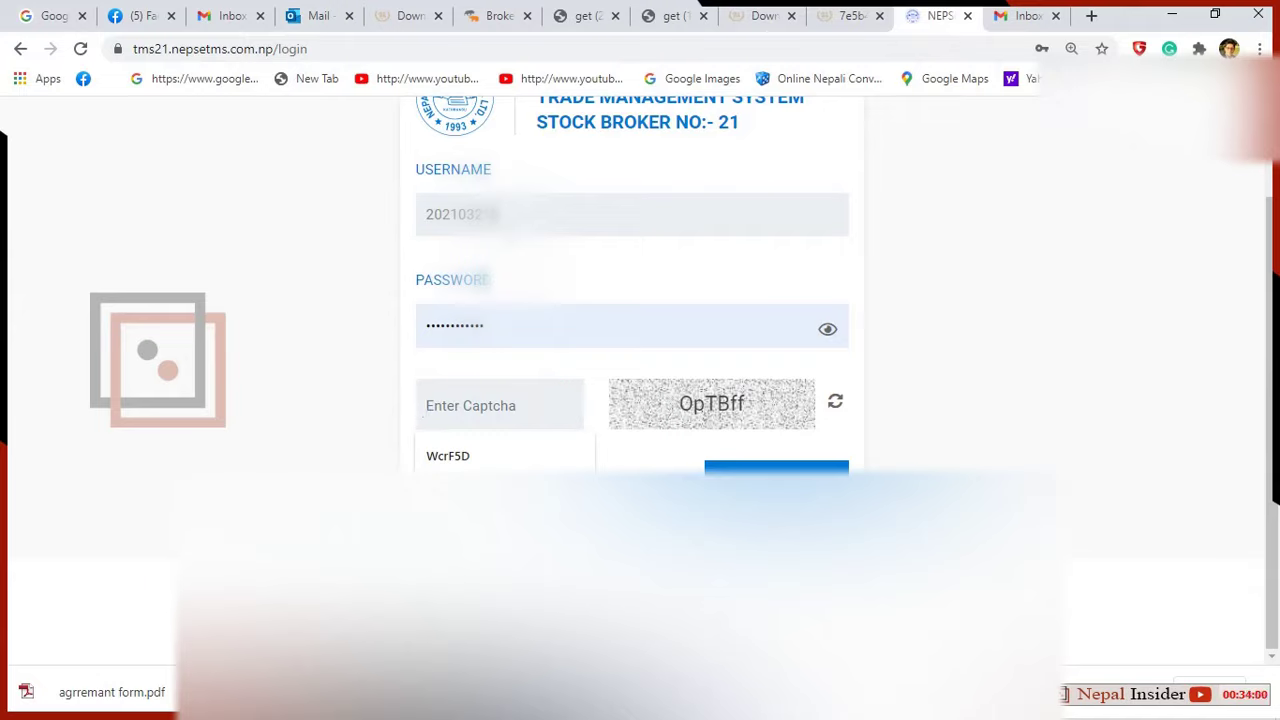
left_click(552, 222)
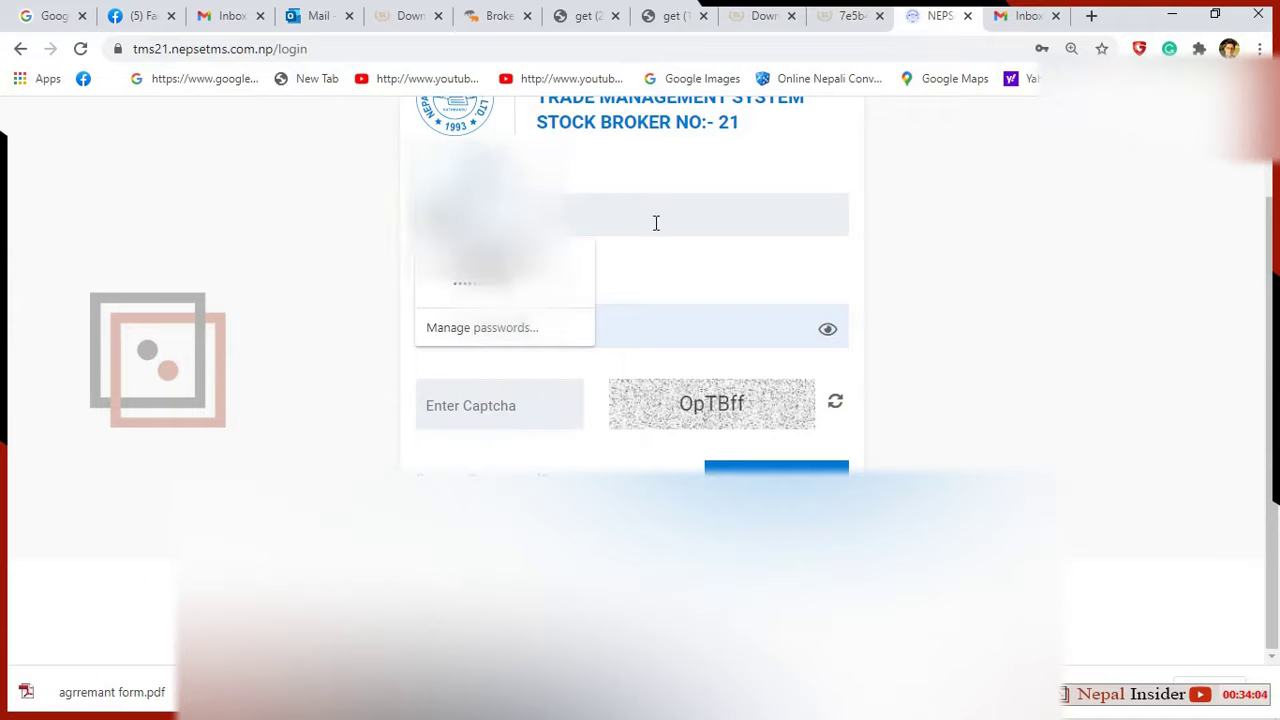
left_click(626, 200)
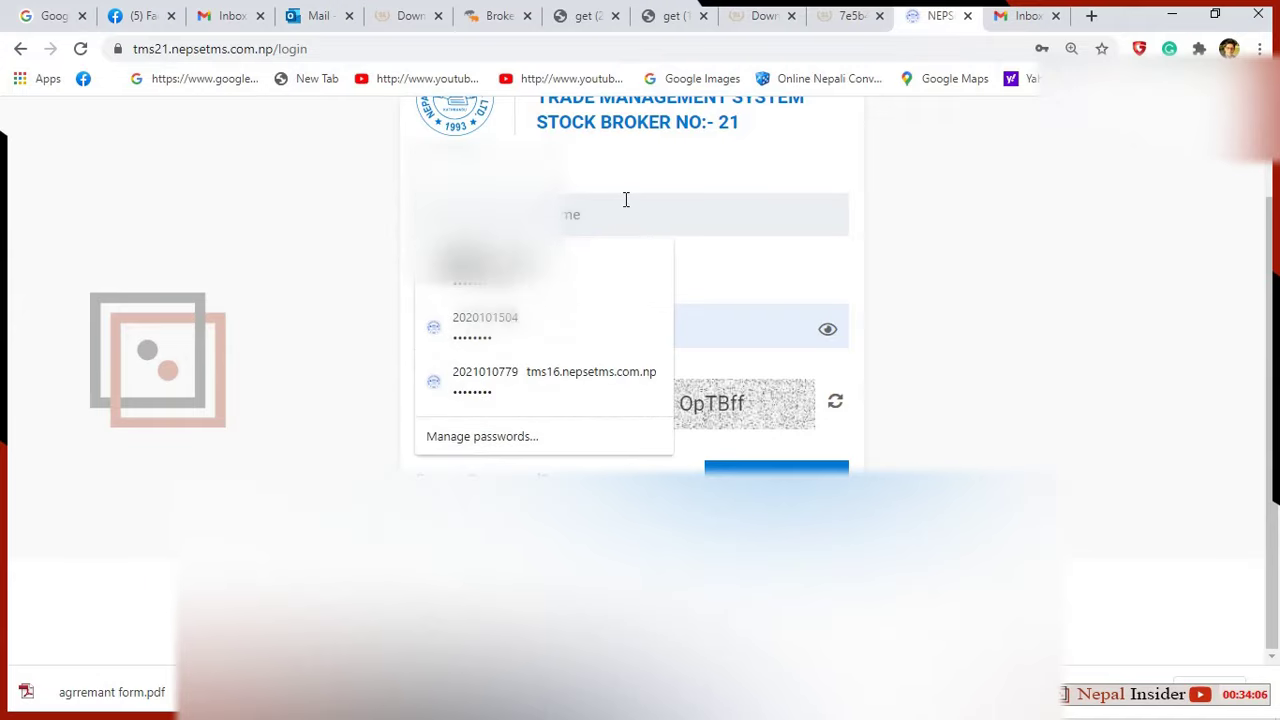
left_click(602, 324)
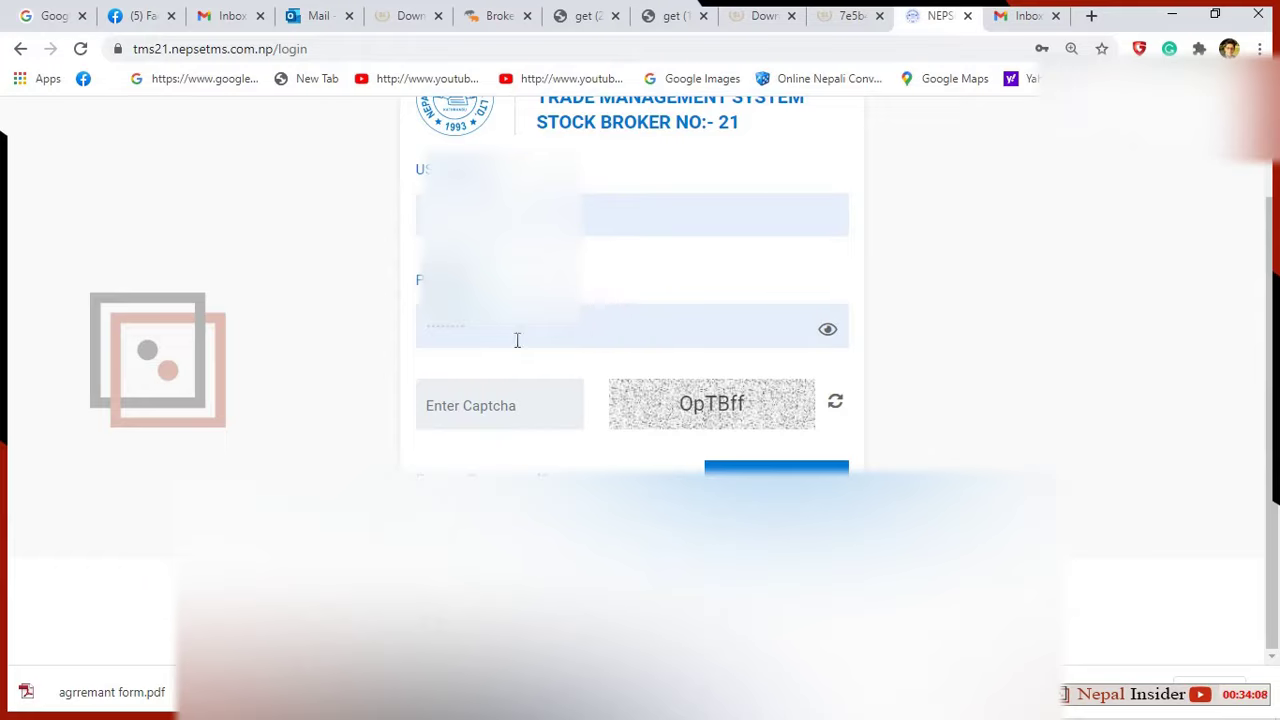
Enter the displayed captcha code and submit the login.
left_click(528, 413)
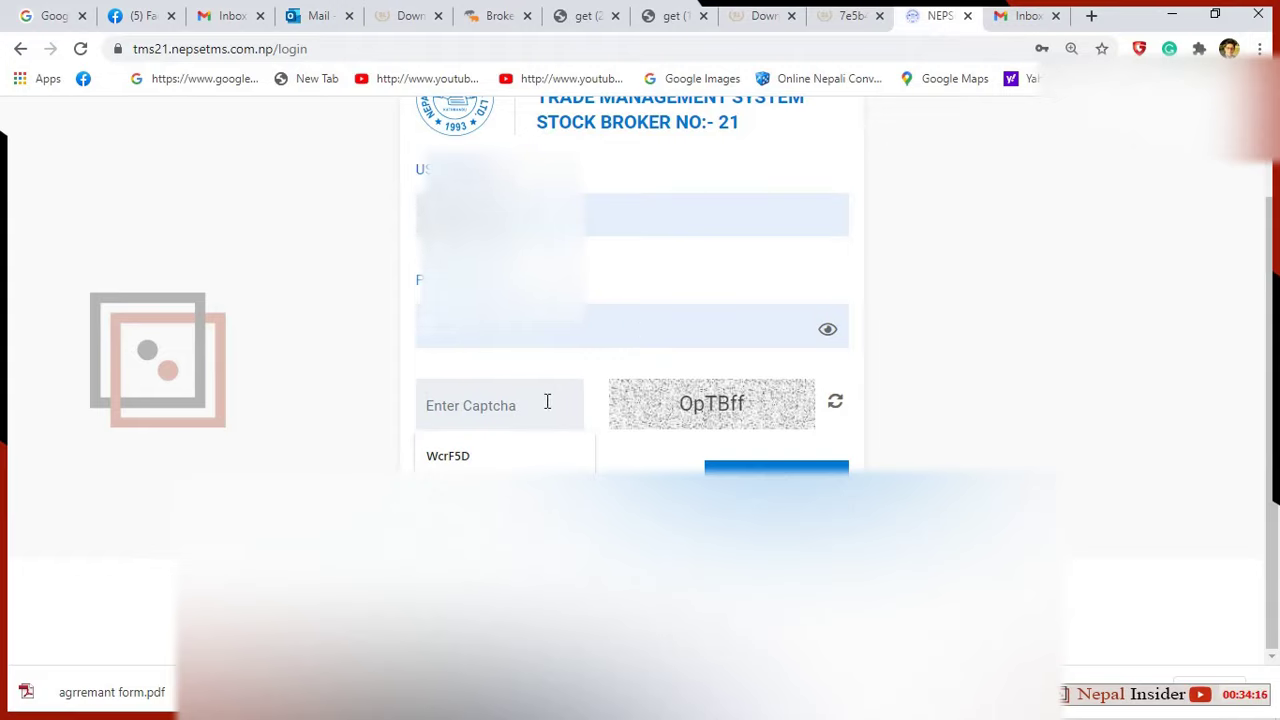
type("OpTBff")
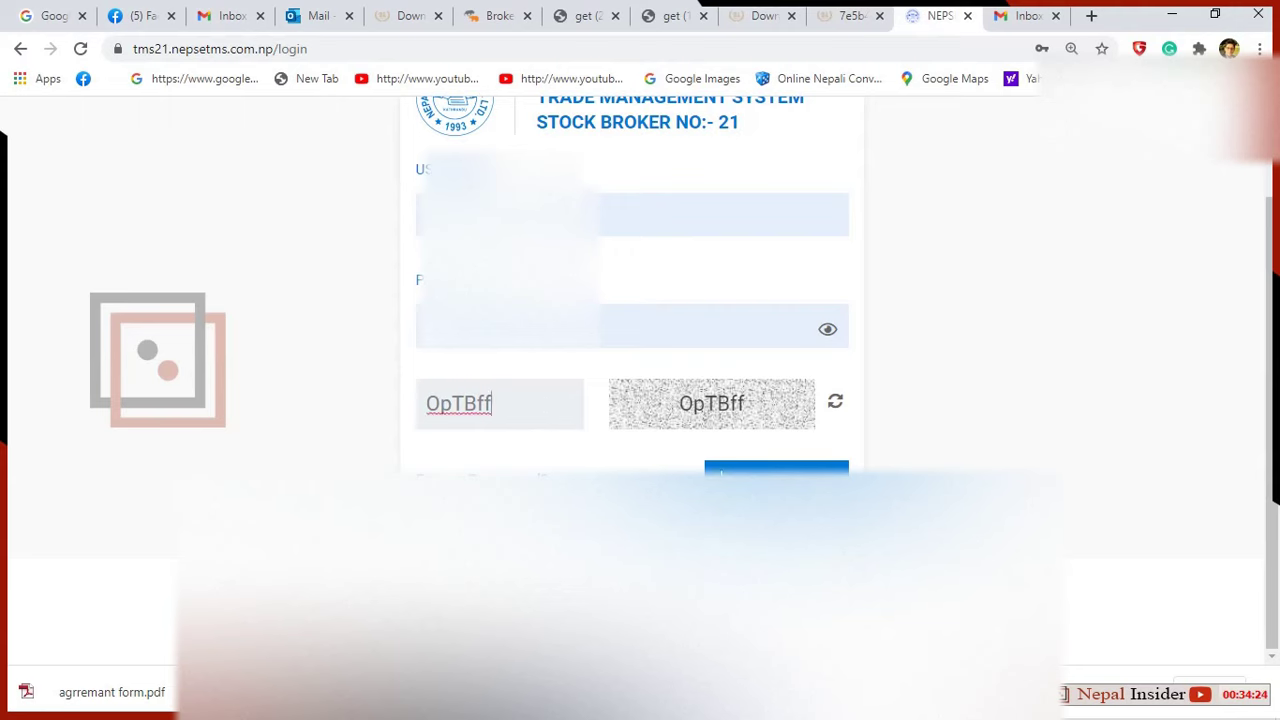
key("Return")
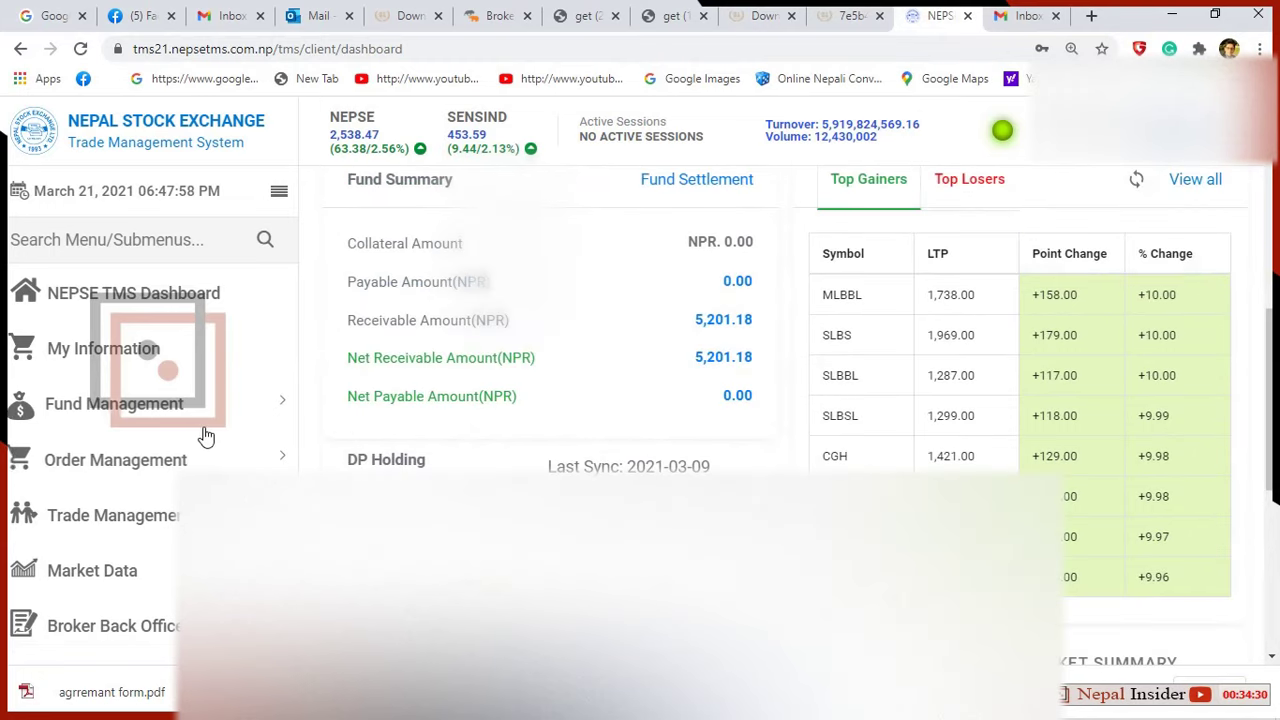
scroll(205, 437, "down", 2)
scroll(497, 414, "down", 3)
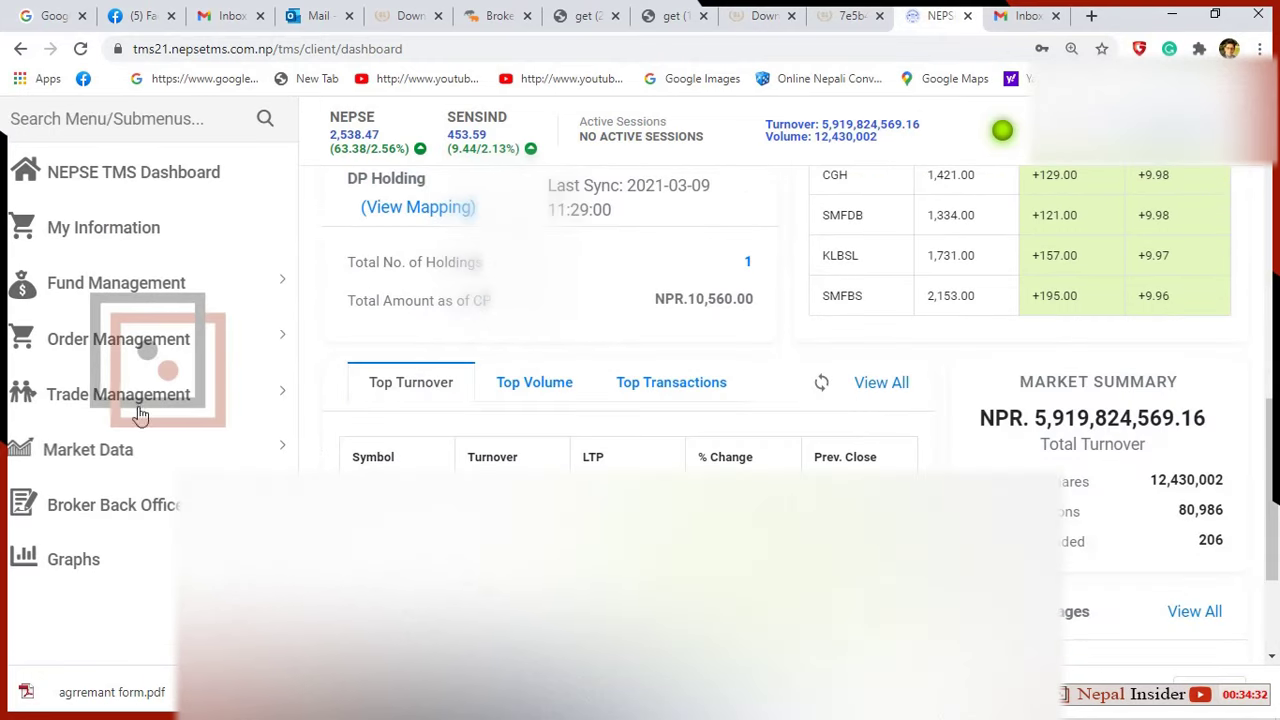
scroll(140, 415, "up", 2)
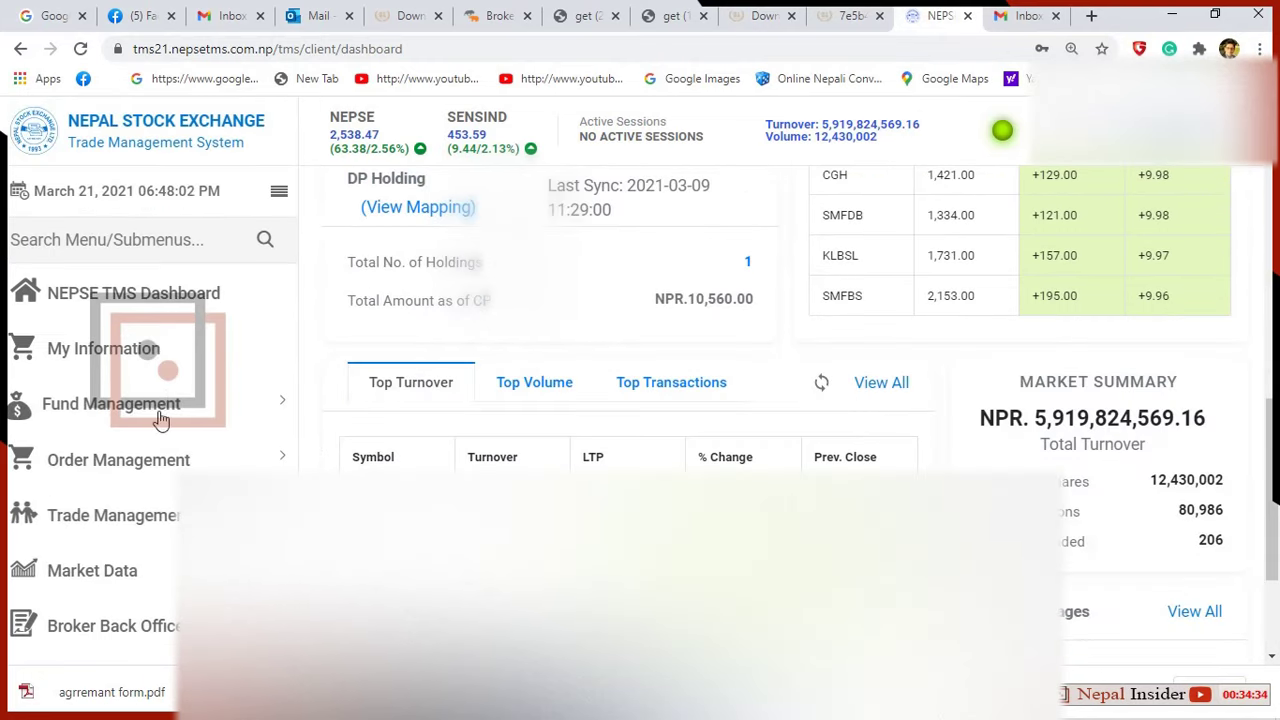
scroll(924, 420, "down", 2)
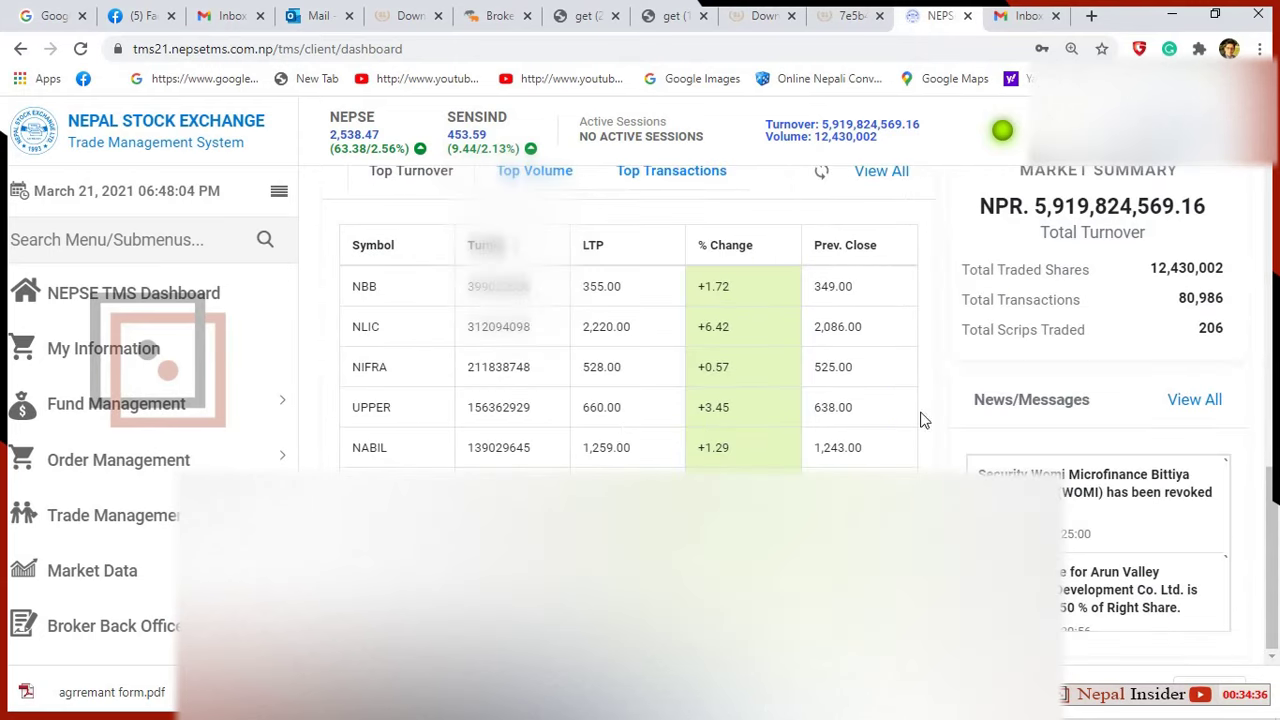
scroll(620, 443, "up", 3)
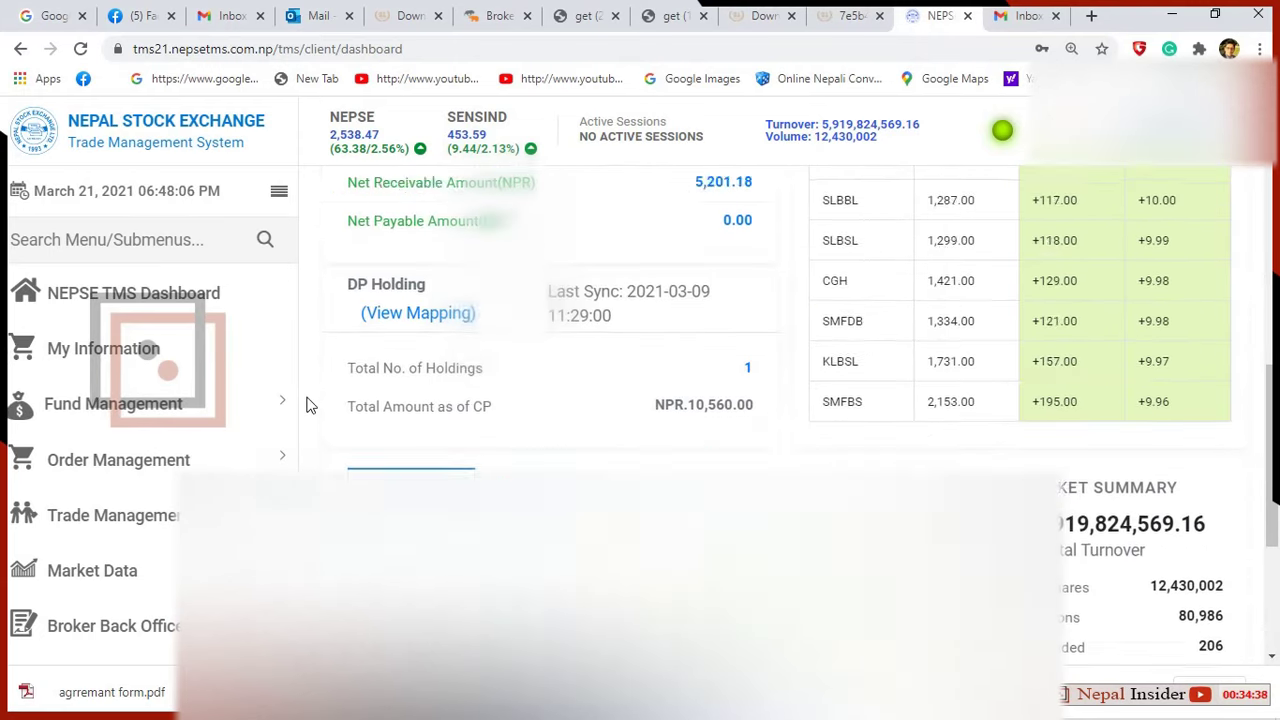
scroll(603, 374, "up", 5)
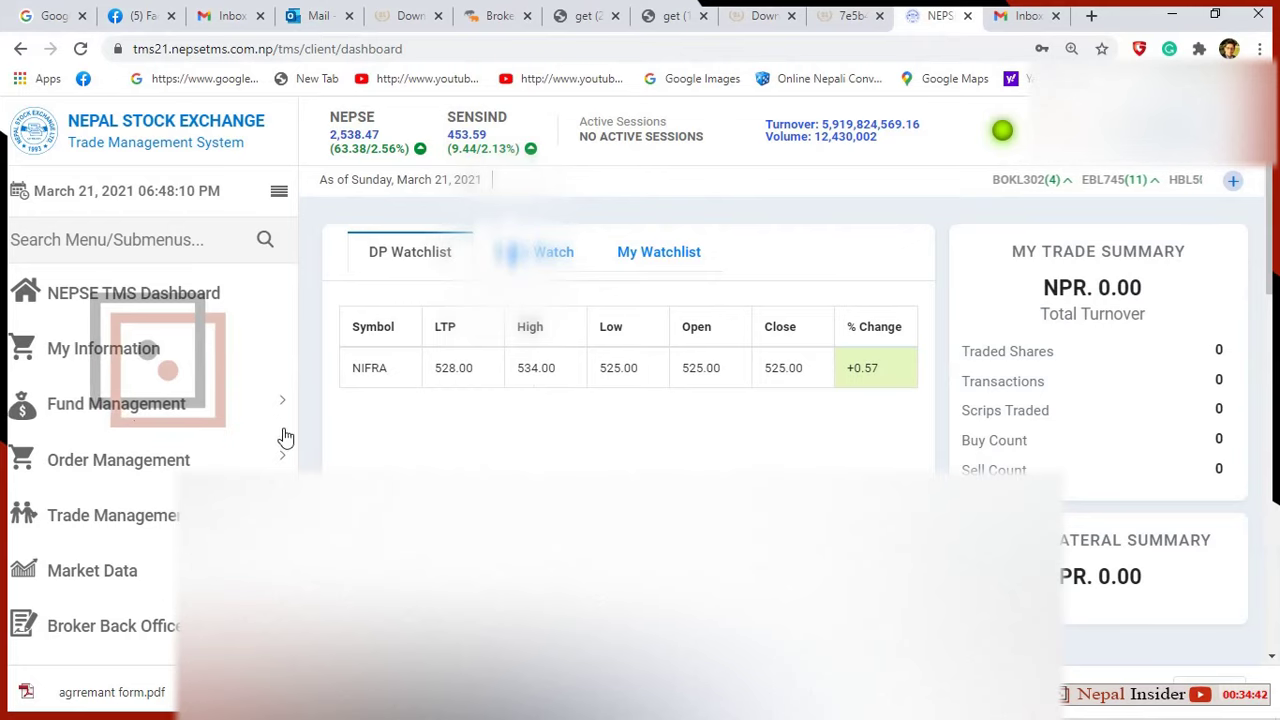
scroll(283, 434, "down", 1)
scroll(323, 429, "down", 5)
scroll(425, 418, "up", 4)
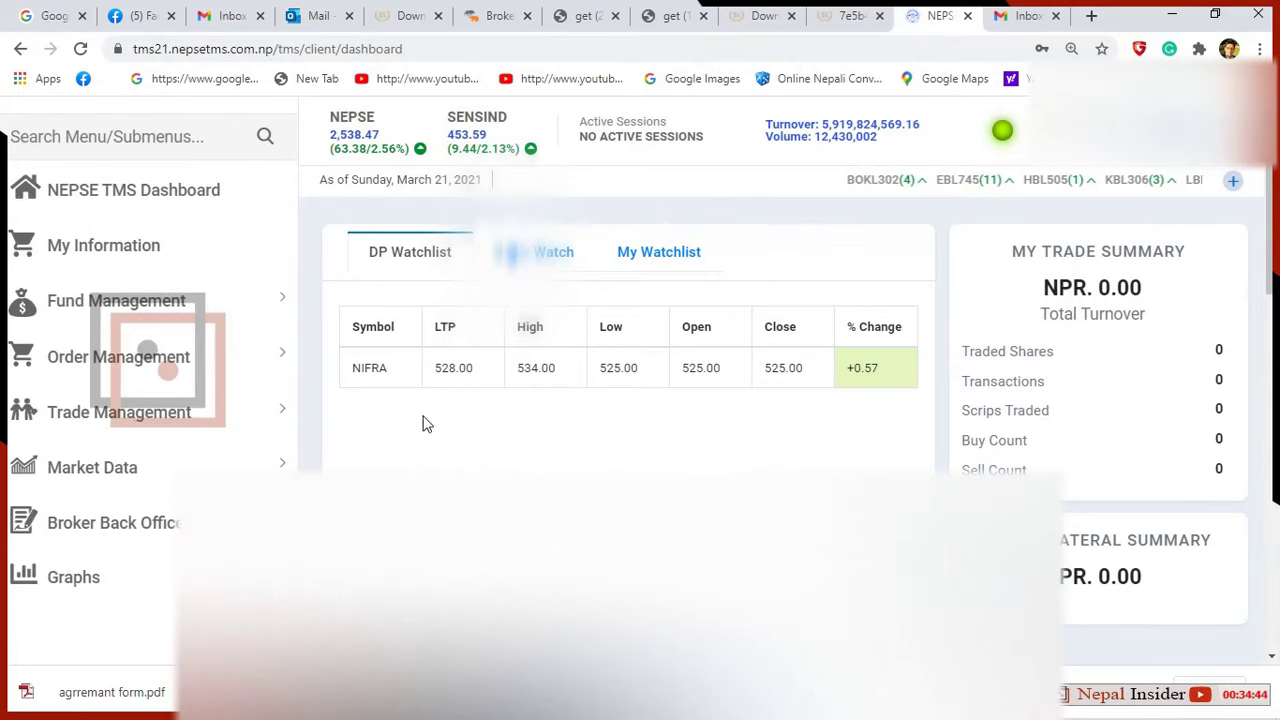
scroll(605, 410, "down", 8)
scroll(603, 403, "up", 7)
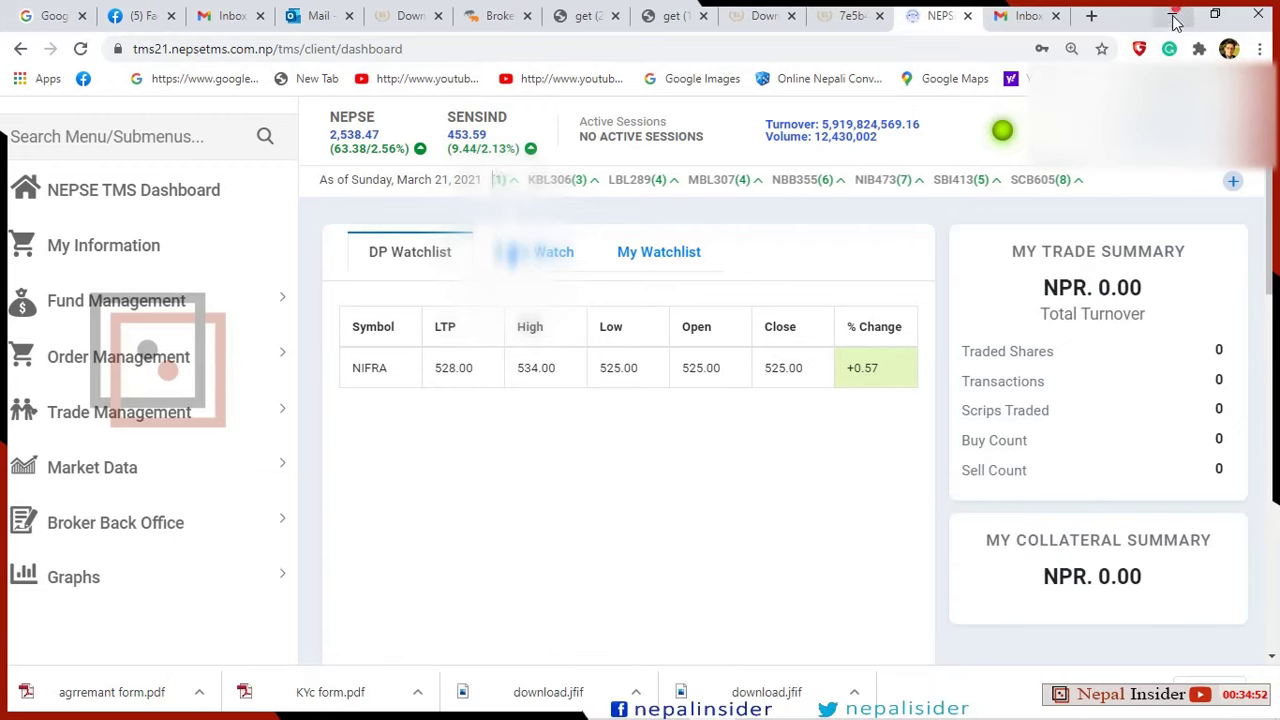
key("super+d")
Refresh the Windows desktop twice from its context menu, with Chrome minimized.
right_click(735, 172)
left_click(810, 230)
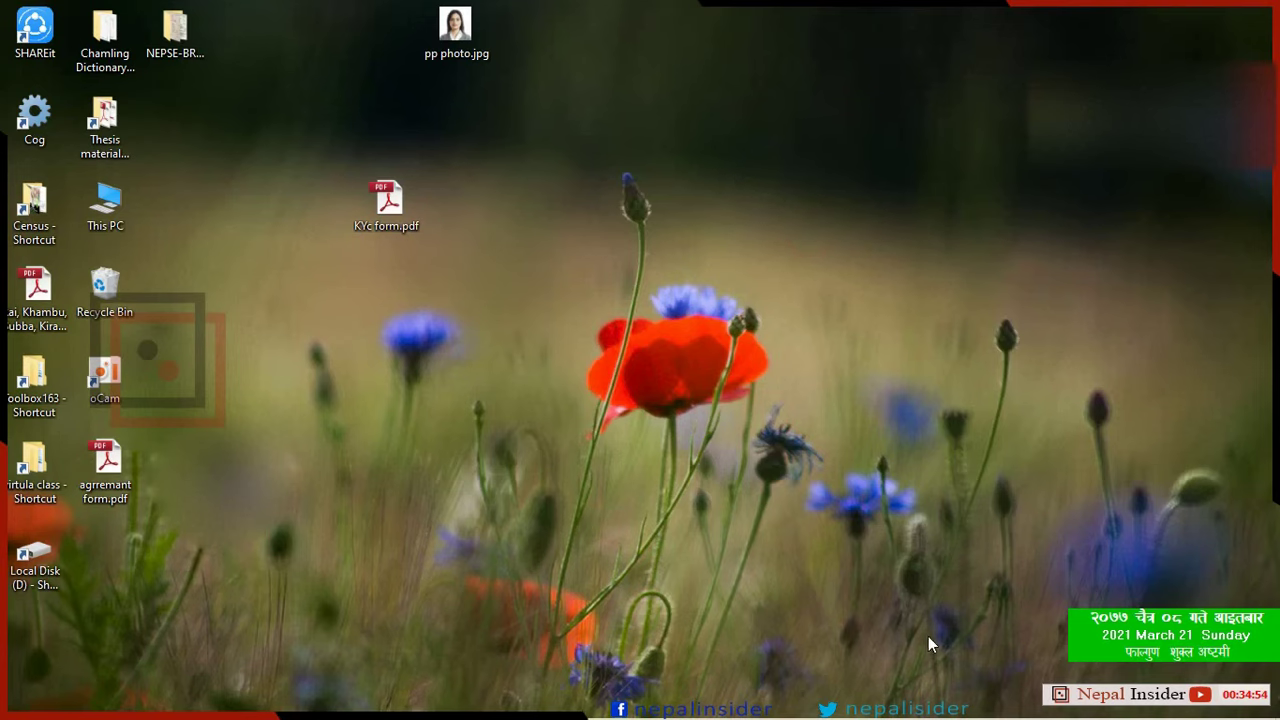
mouse_move(958, 700)
right_click(804, 344)
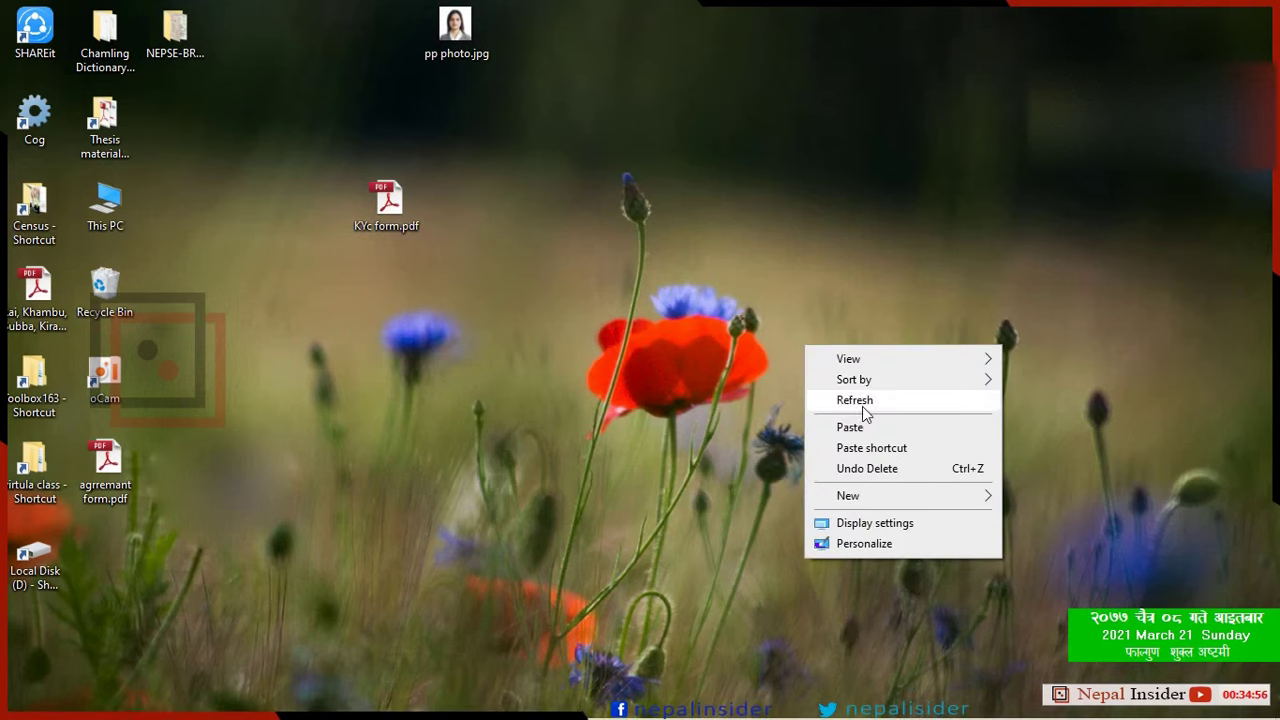
left_click(863, 407)
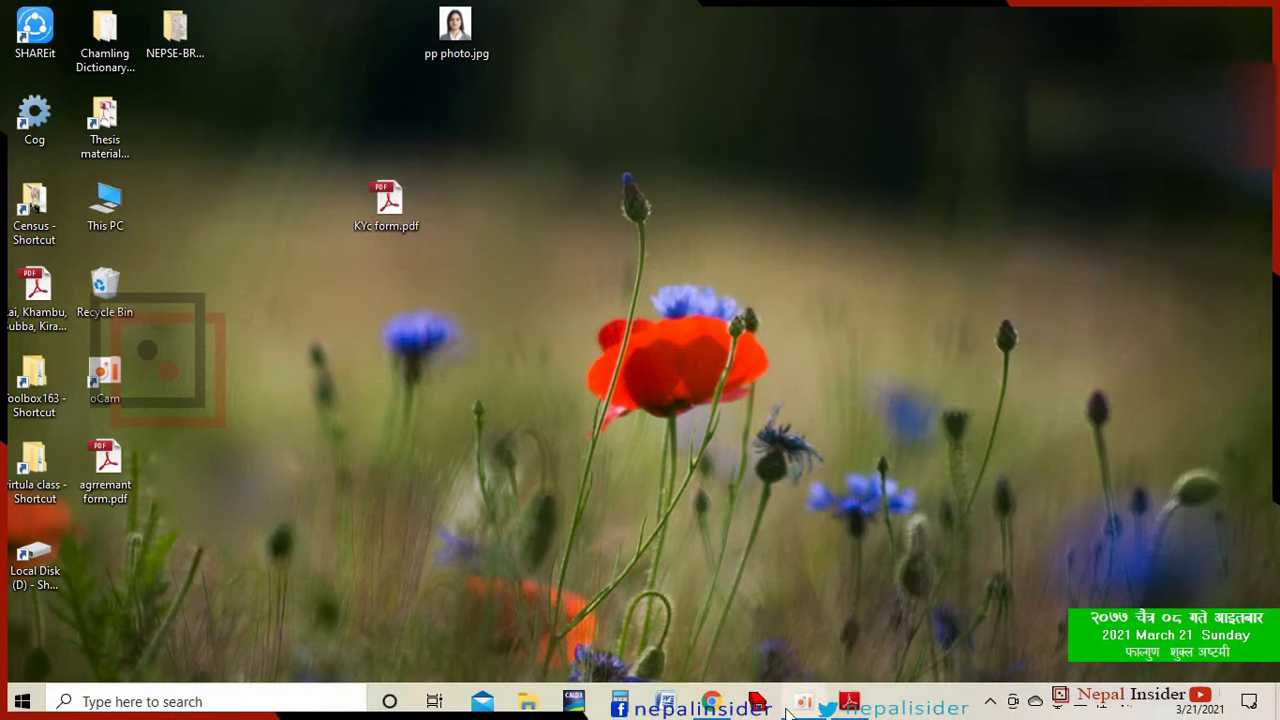
right_click(752, 258)
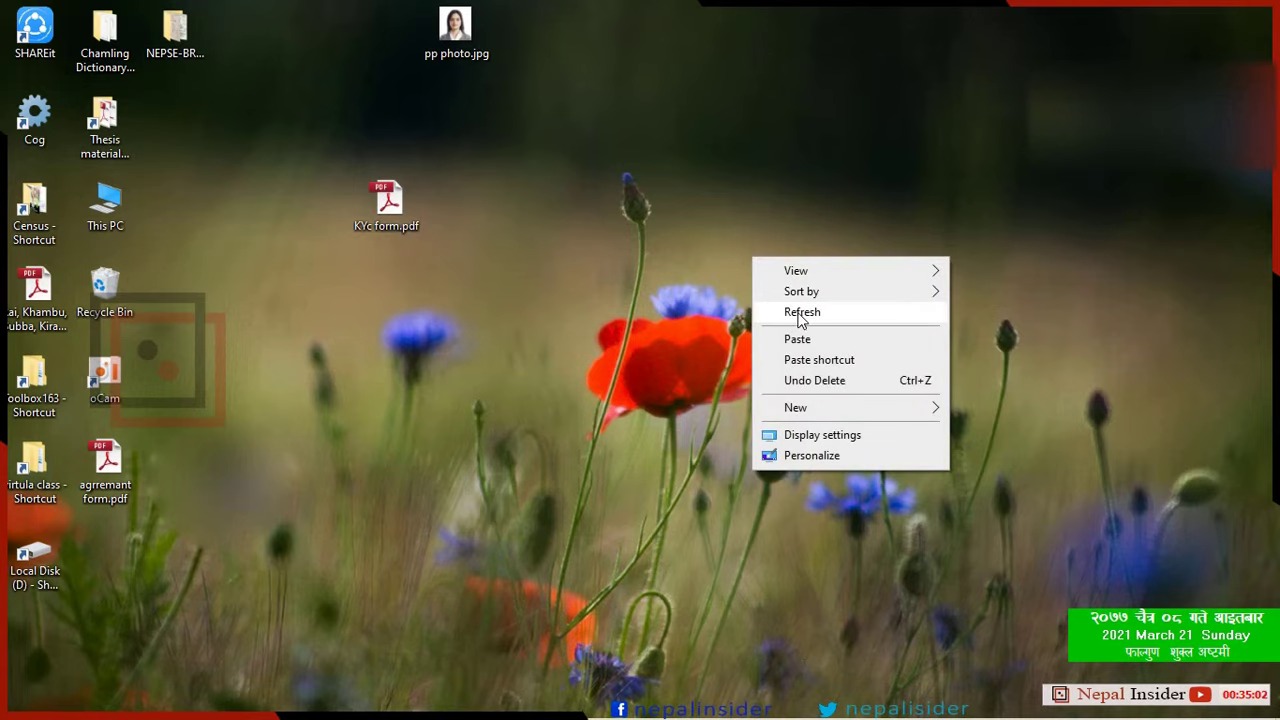